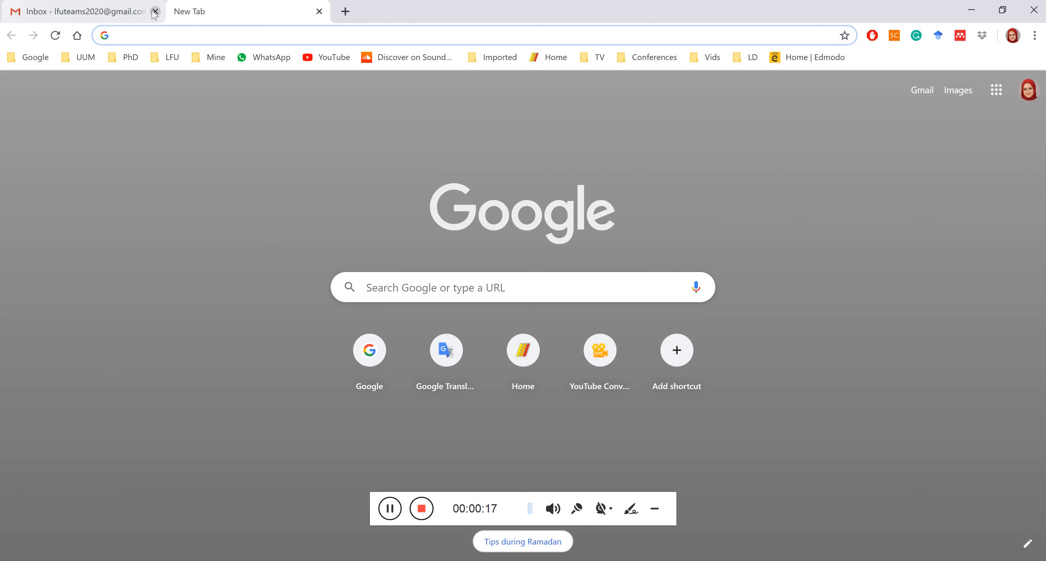
# Search Google for 'microsoft teams' from the omnibox.
pyautogui.write('microd')
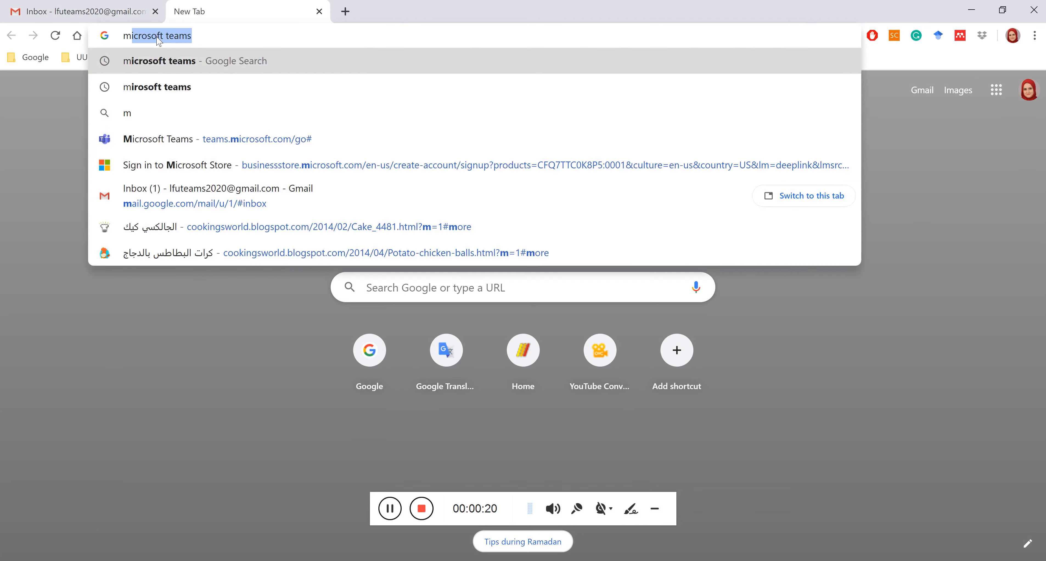
pyautogui.press('BackSpace')
pyautogui.write('soft team')
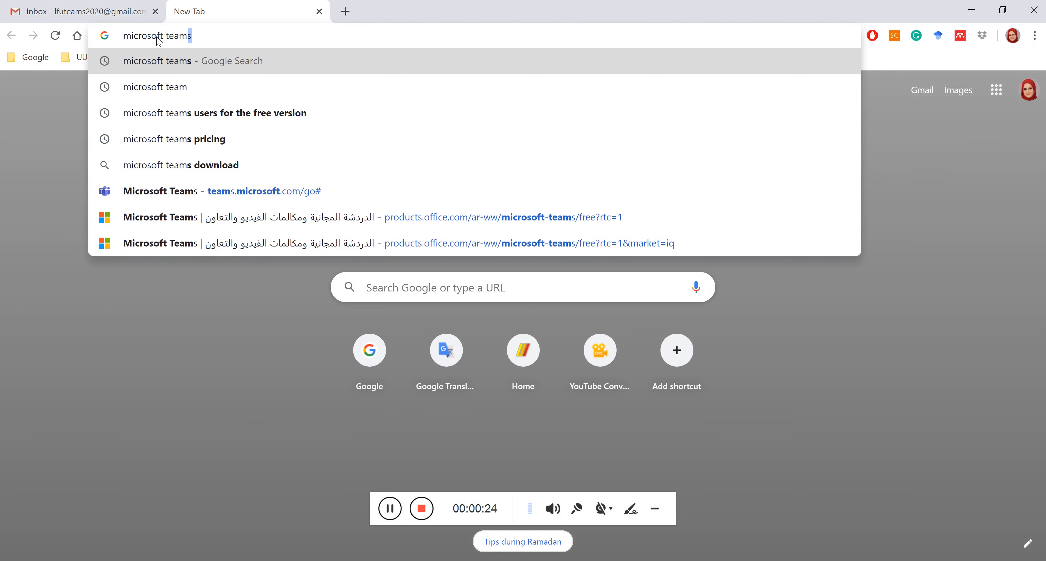
pyautogui.write('s')
pyautogui.press('Return')
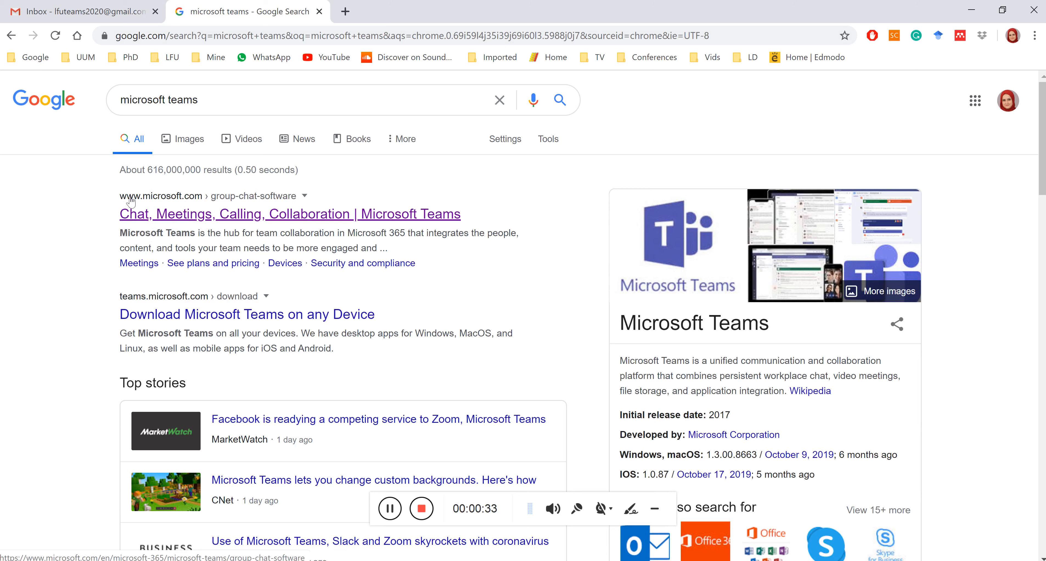
# Open the top result, 'Chat, Meetings, Calling, Collaboration | Microsoft Teams'.
pyautogui.click(213, 216)
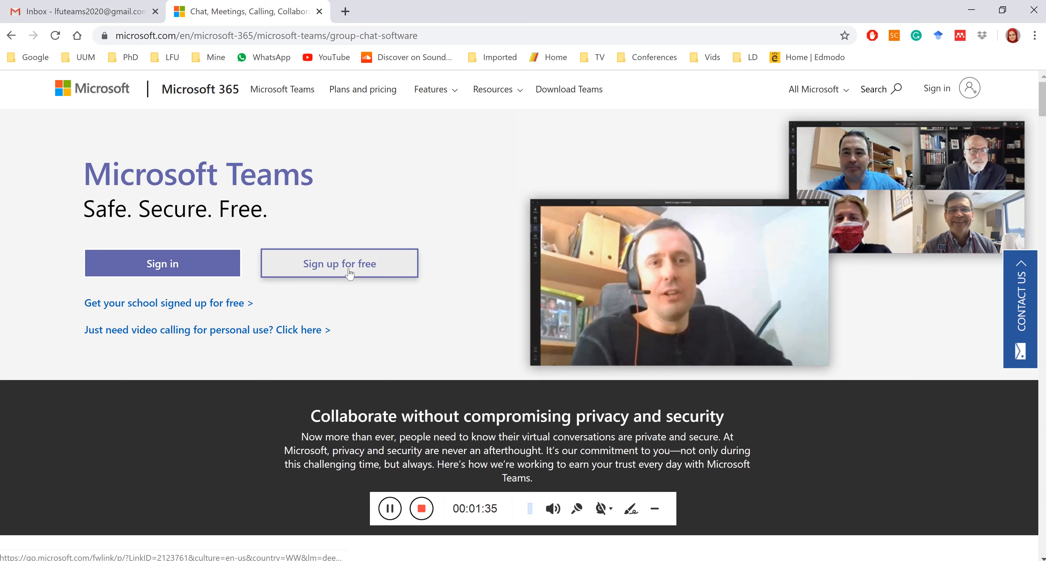
pyautogui.scroll(-3, 349, 275)
pyautogui.scroll(-20, 348, 273)
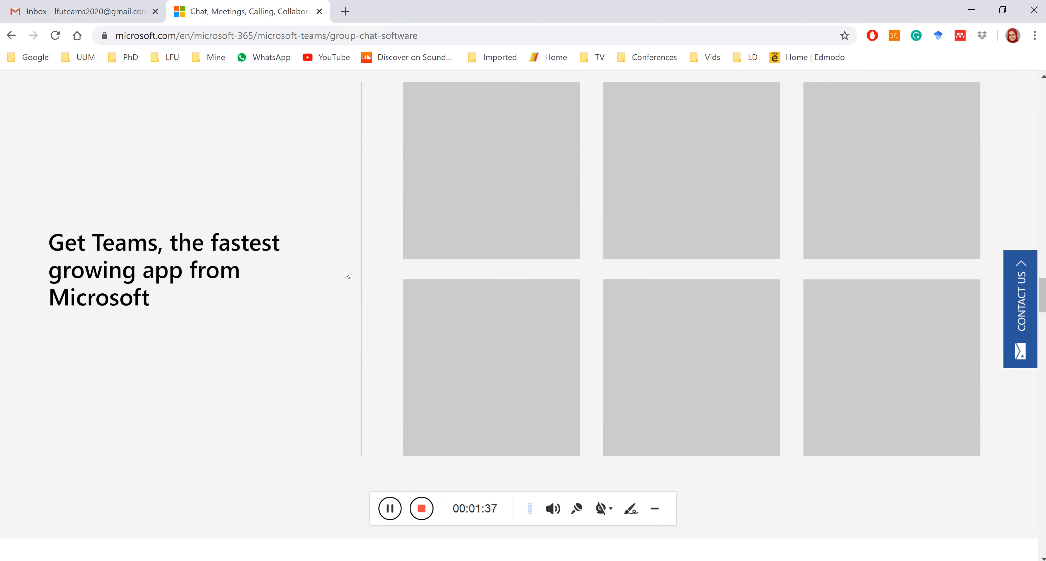
pyautogui.scroll(-15, 348, 273)
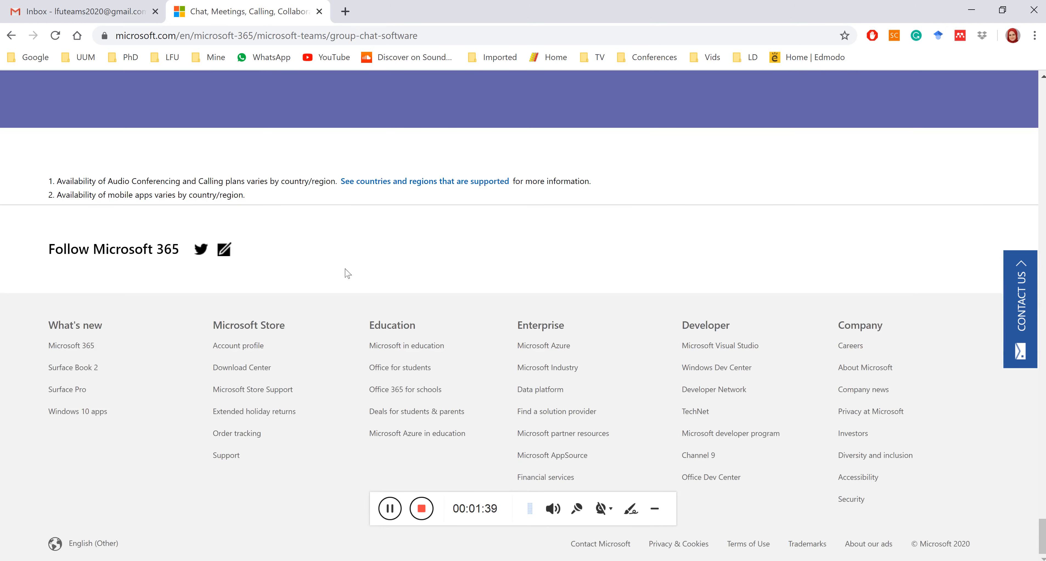
pyautogui.scroll(5, 555, 297)
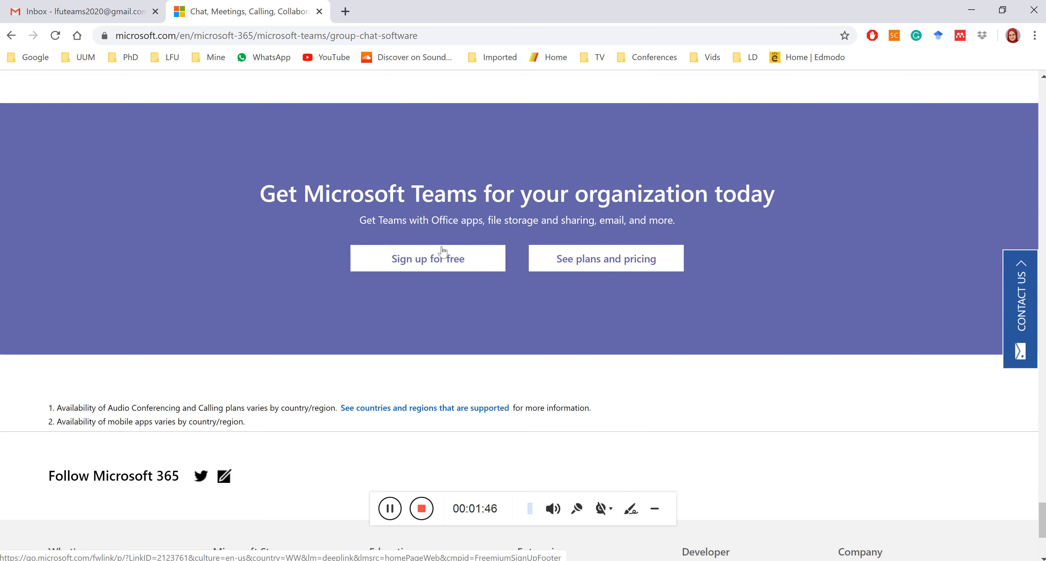
pyautogui.click(433, 260)
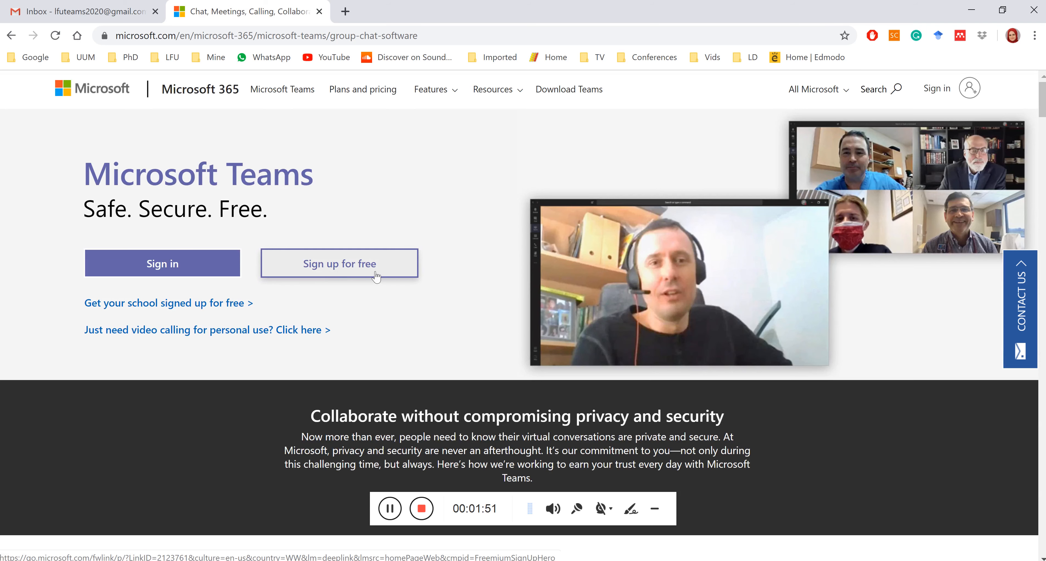
# Start the free Teams sign-up with 'Sign up for free', opening the form in a new tab.
pyautogui.click(345, 268)
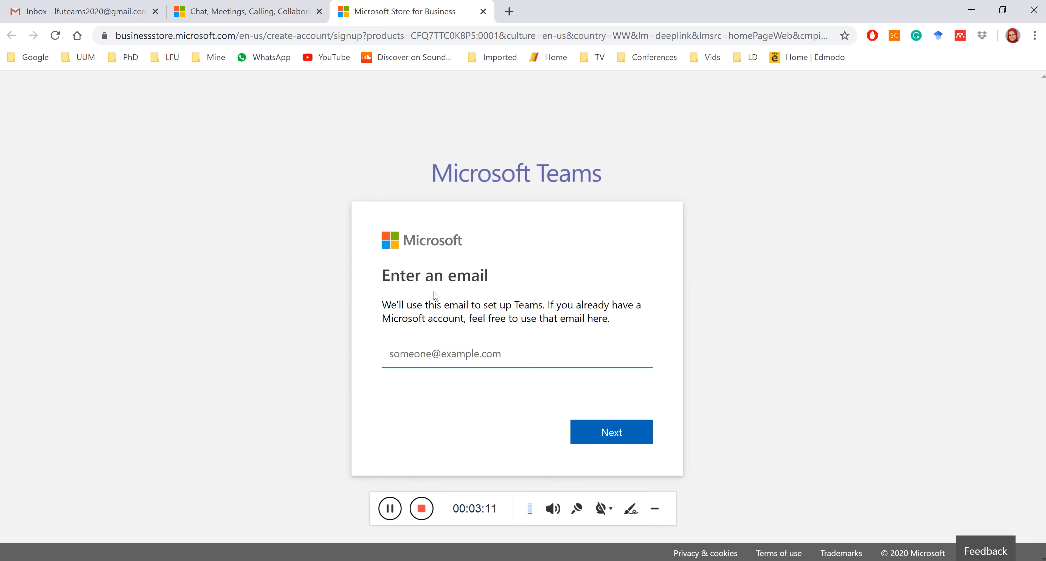
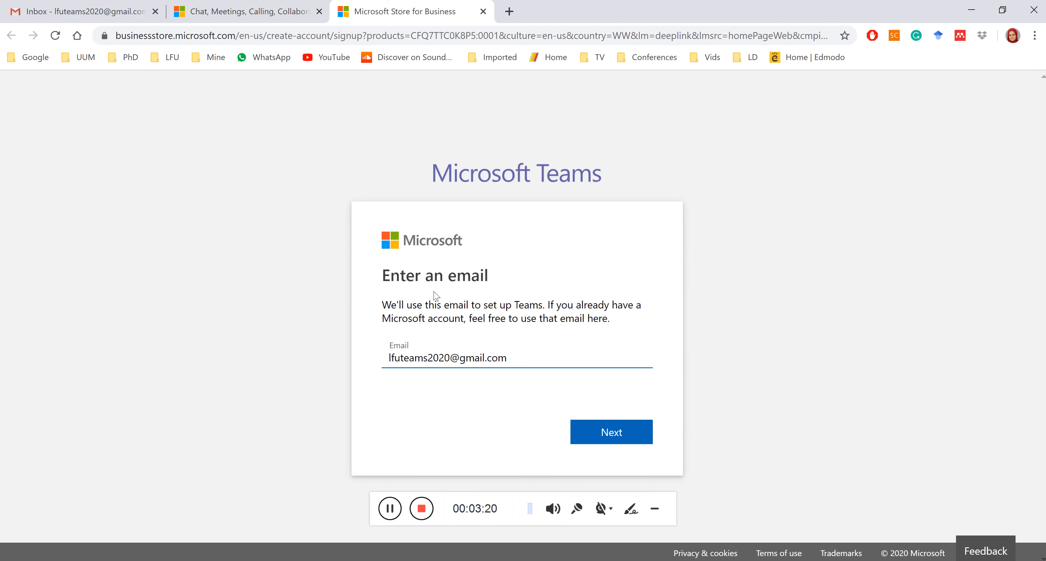
# Enter the Gmail address as the sign-up email and submit it.
pyautogui.click(626, 435)
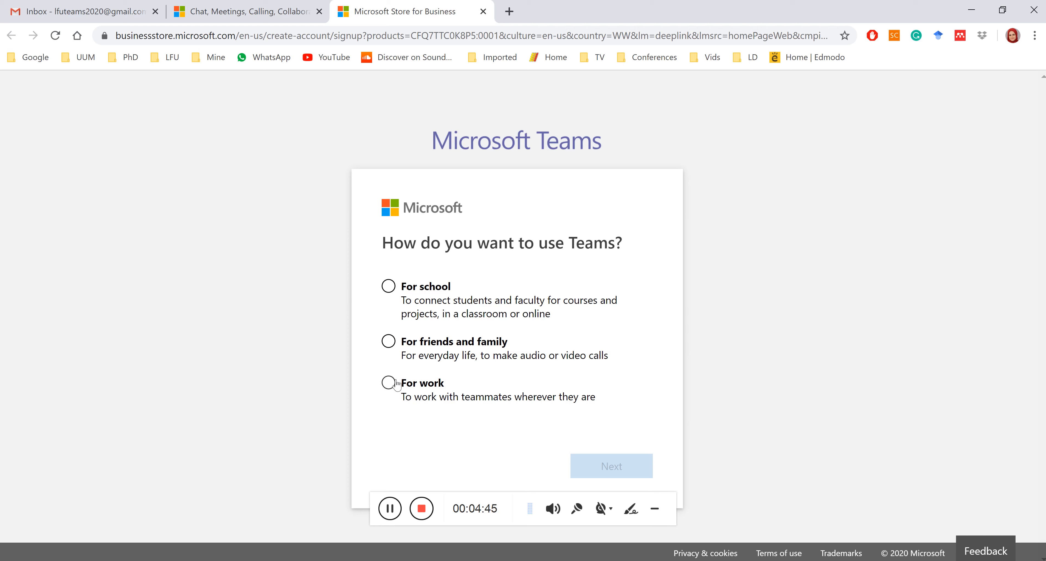
# Choose to use Teams 'For work' and continue.
pyautogui.click(398, 385)
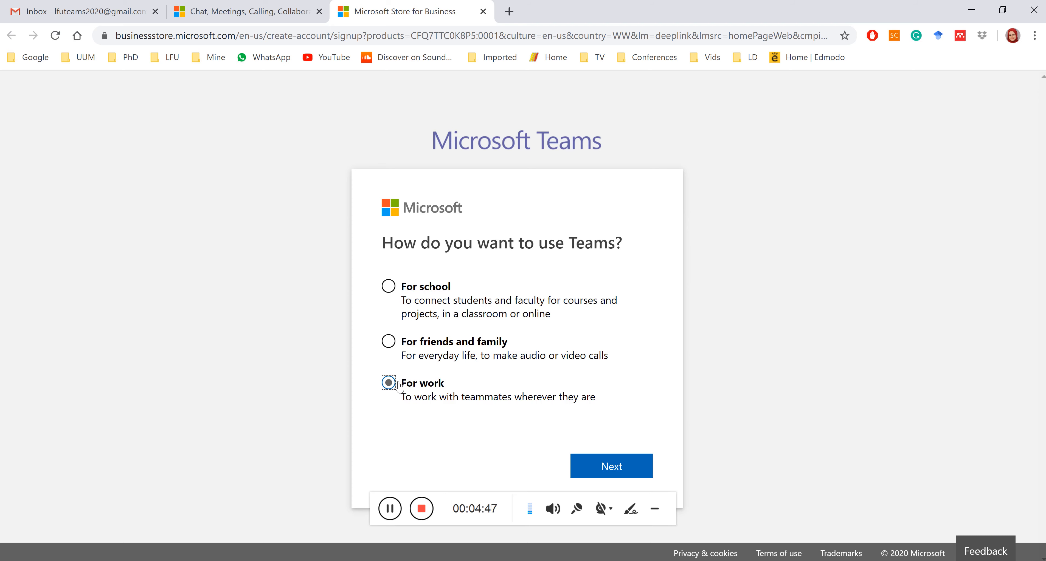
pyautogui.click(603, 475)
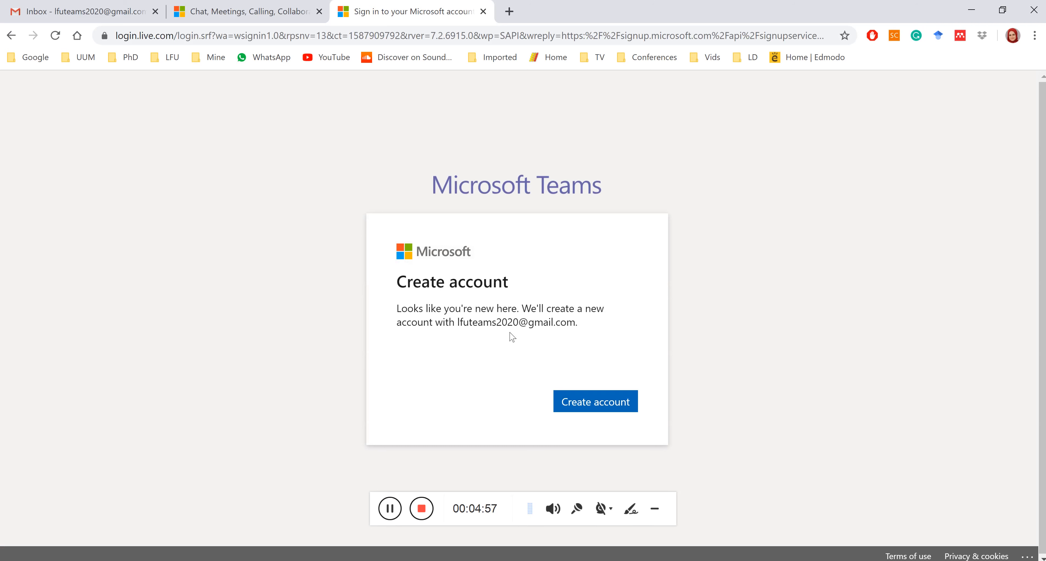
# Confirm creating a new Microsoft account for the entered Gmail address.
pyautogui.moveTo(455, 323); pyautogui.dragTo(550, 335)
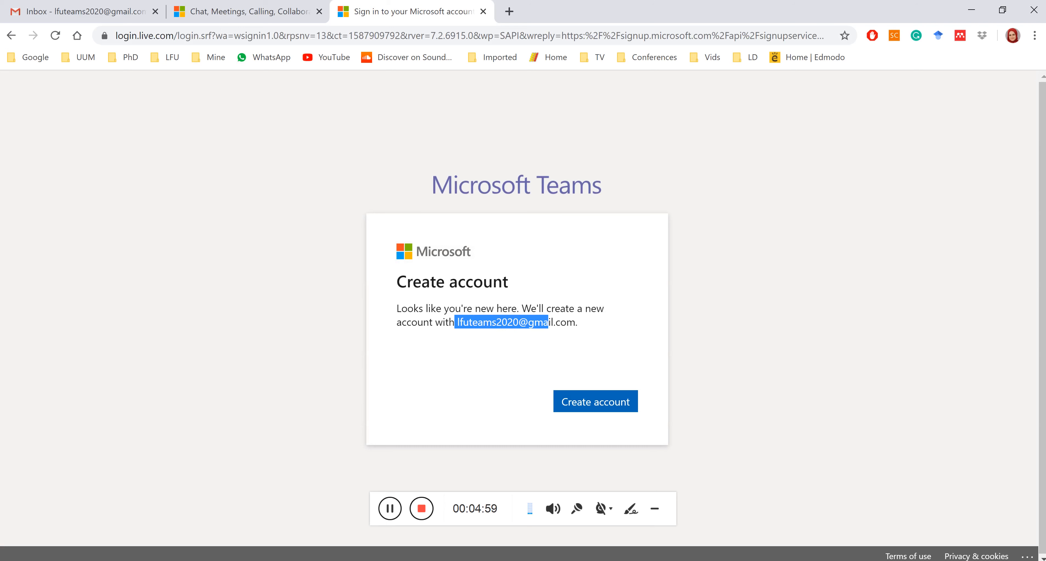
pyautogui.click(611, 413)
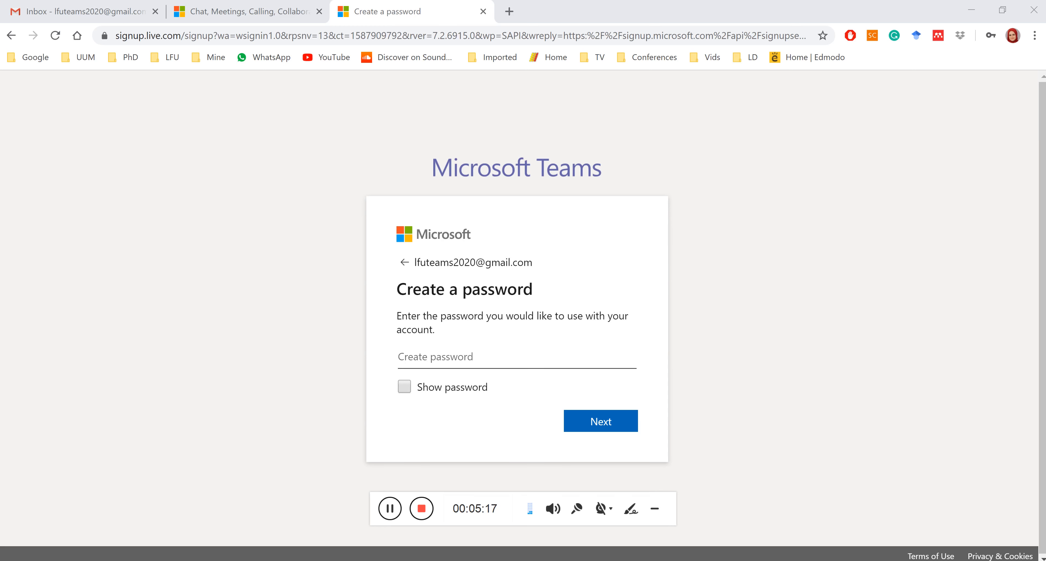
# Set an account password of at least 8 characters, replacing a too-short first attempt.
pyautogui.click(453, 357)
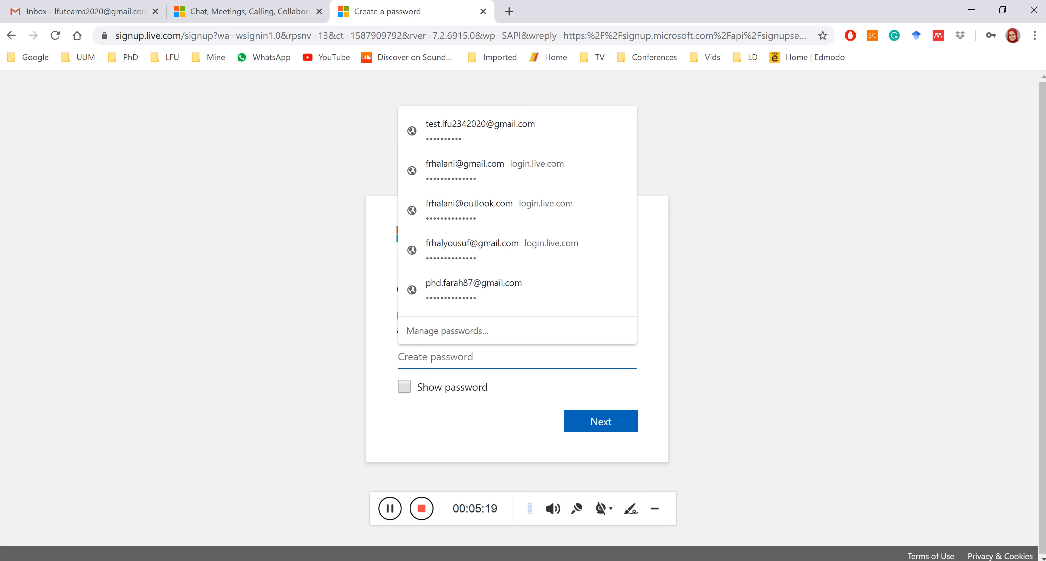
pyautogui.click(418, 423)
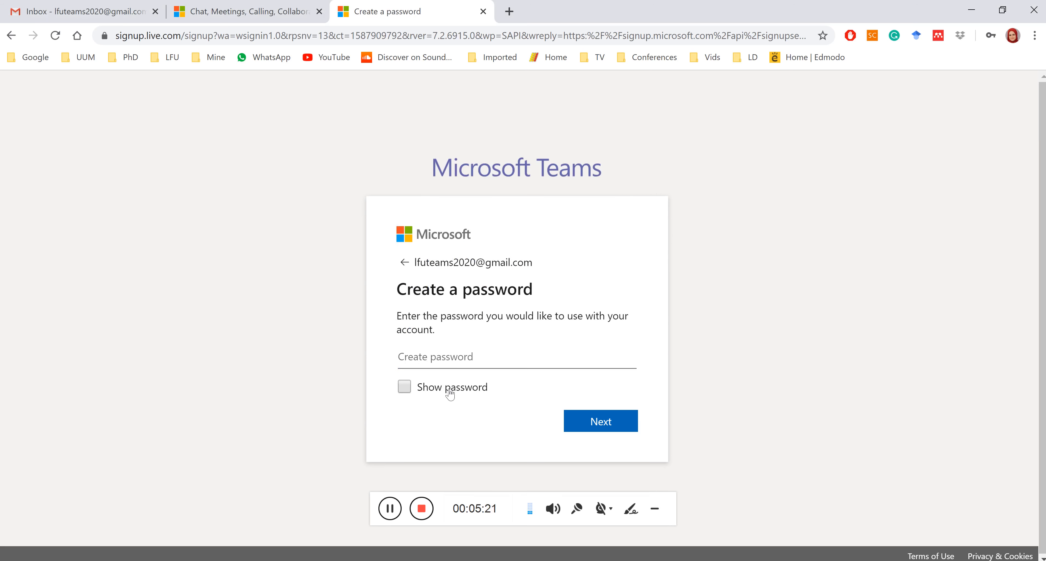
pyautogui.click(451, 358)
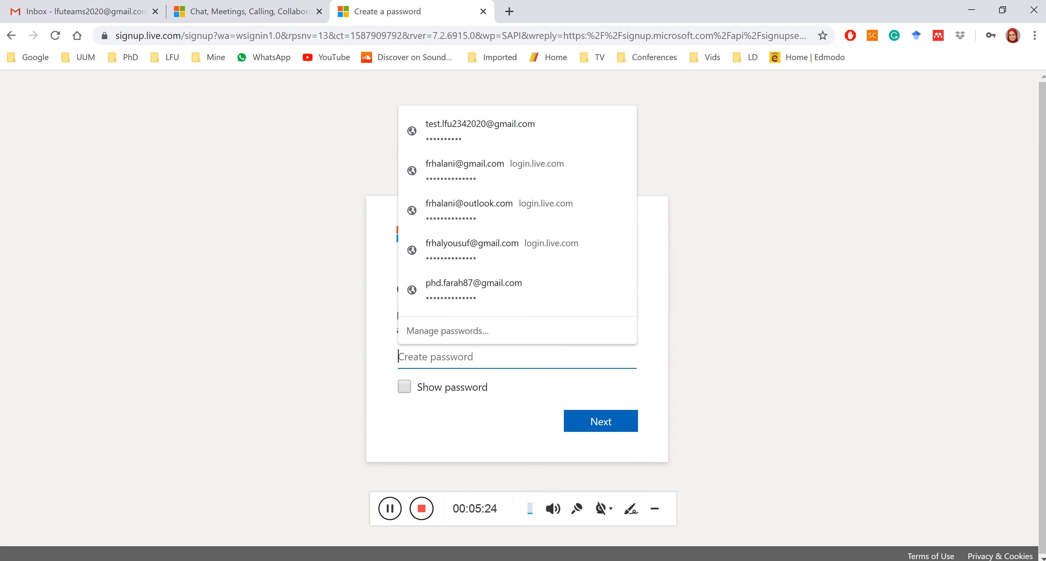
pyautogui.write('aaaaaa')
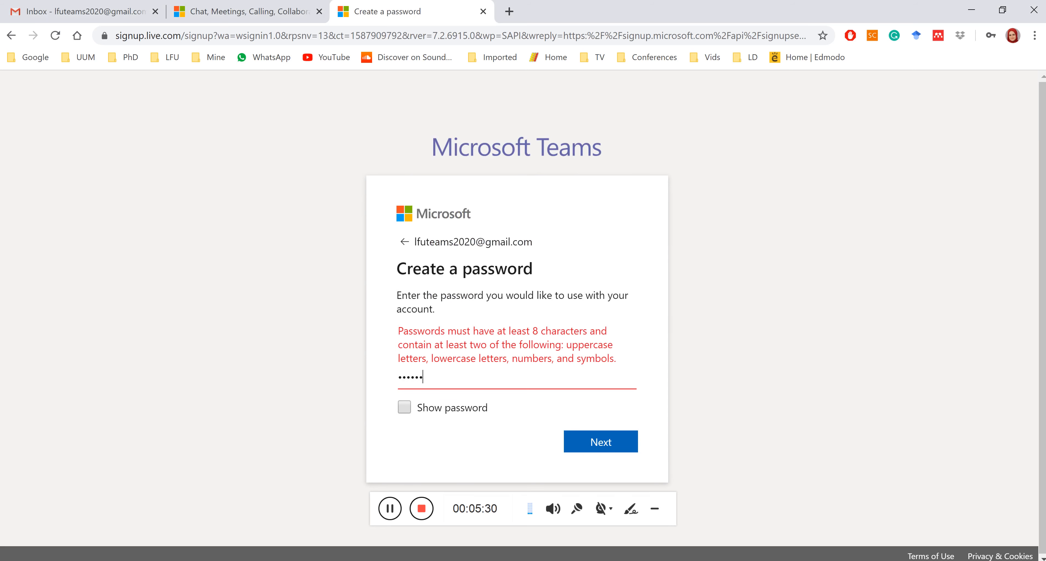
pyautogui.hotkey('ctrl', 'a')
pyautogui.write('••••••••••••••')
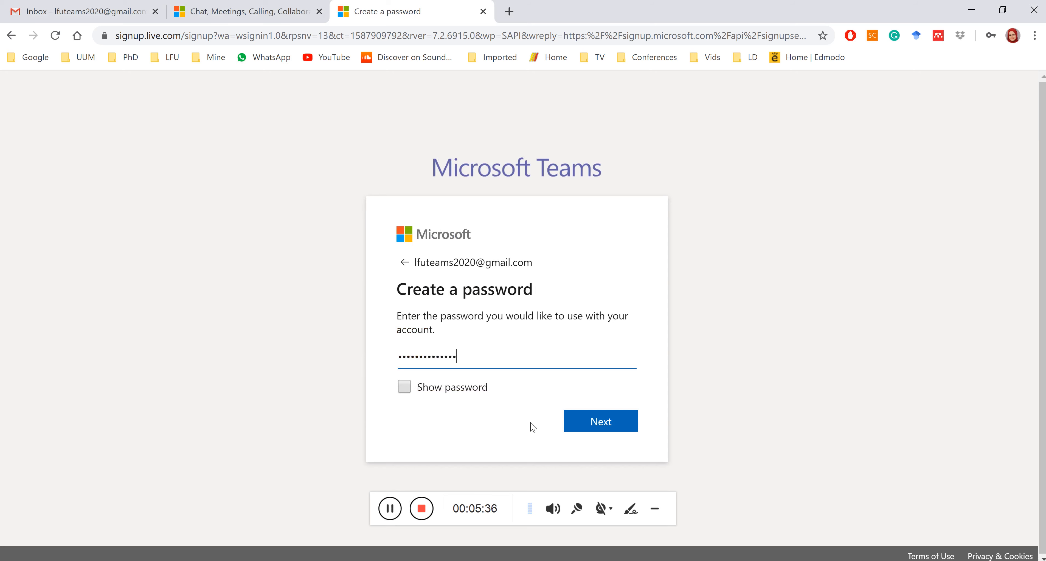
pyautogui.click(612, 423)
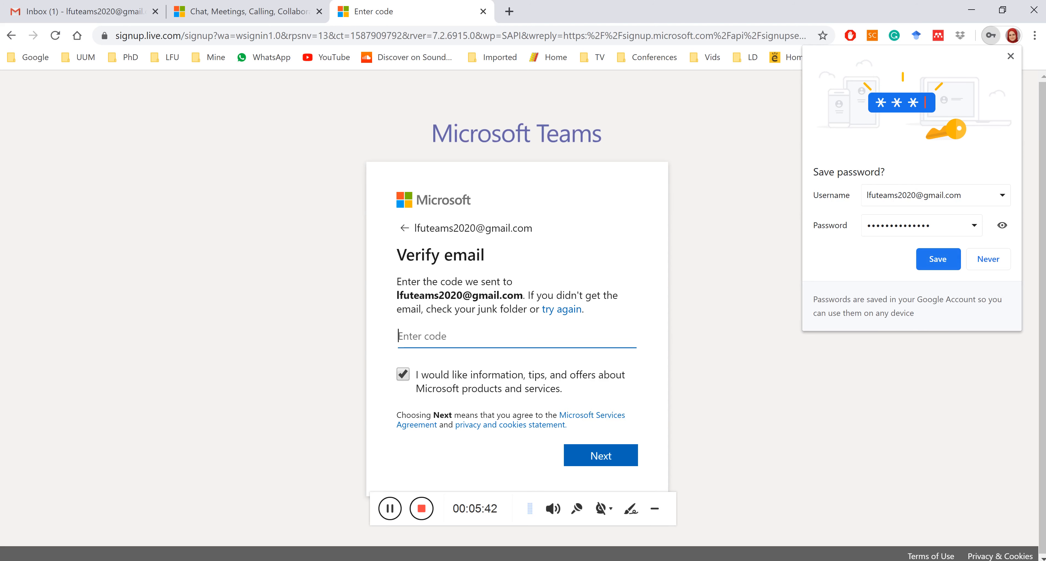
# Respond to Chrome's offer to save the new password.
pyautogui.click(933, 264)
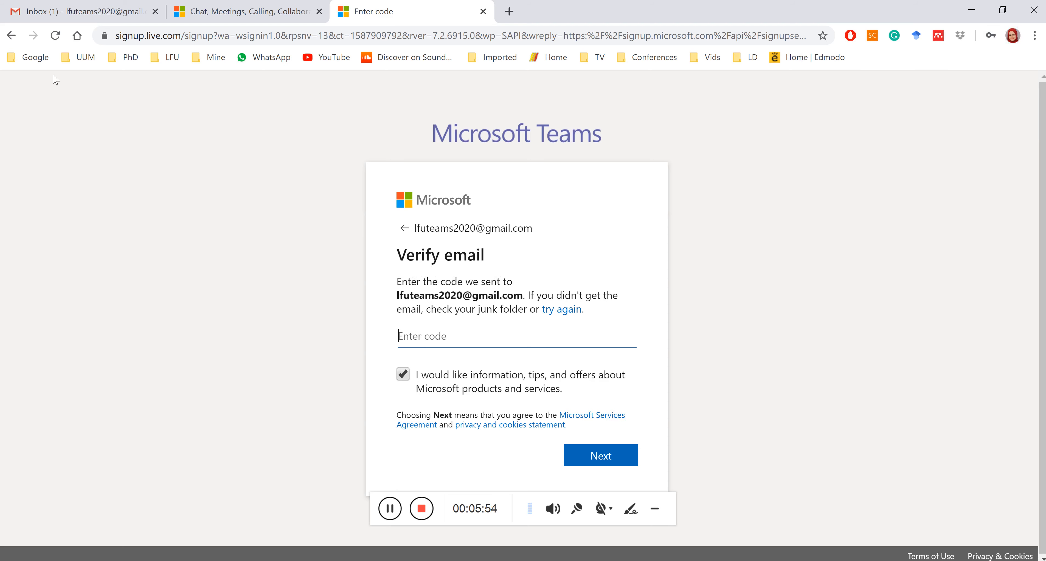
# Open Microsoft's 'Verify your email address' message in Gmail and copy its security code.
pyautogui.click(80, 18)
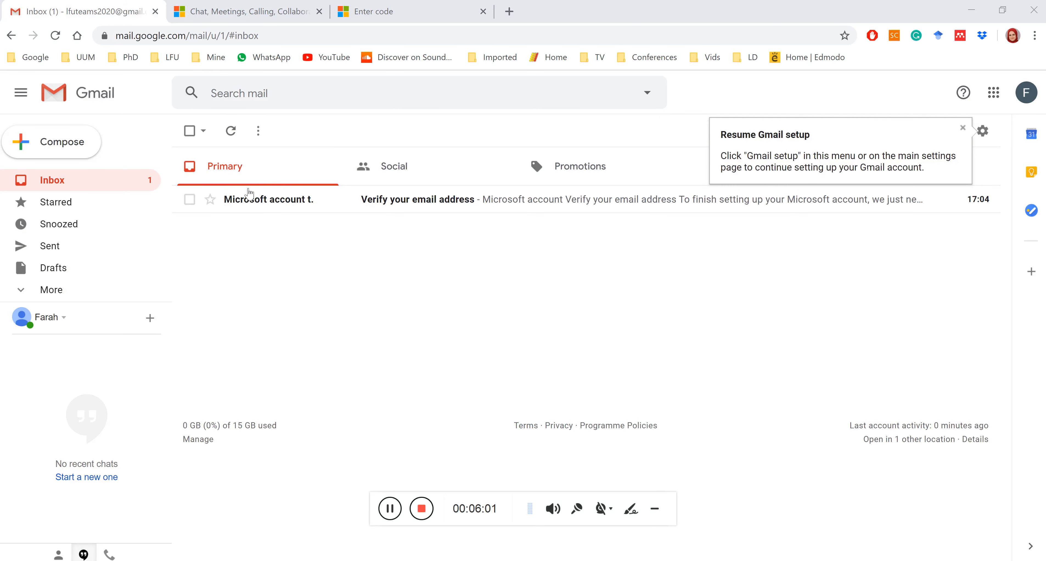
pyautogui.moveTo(280, 200)
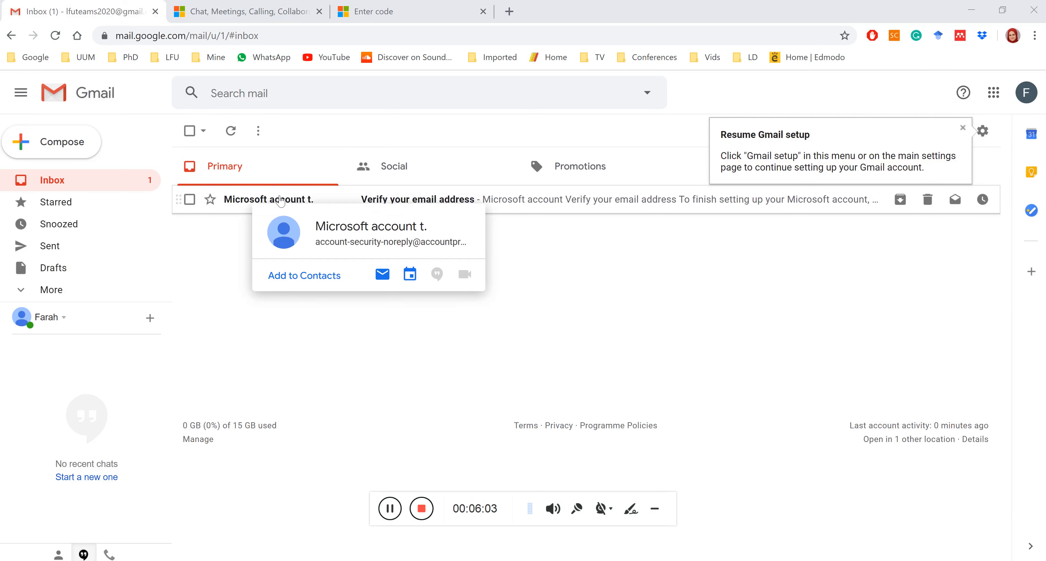
pyautogui.click(263, 202)
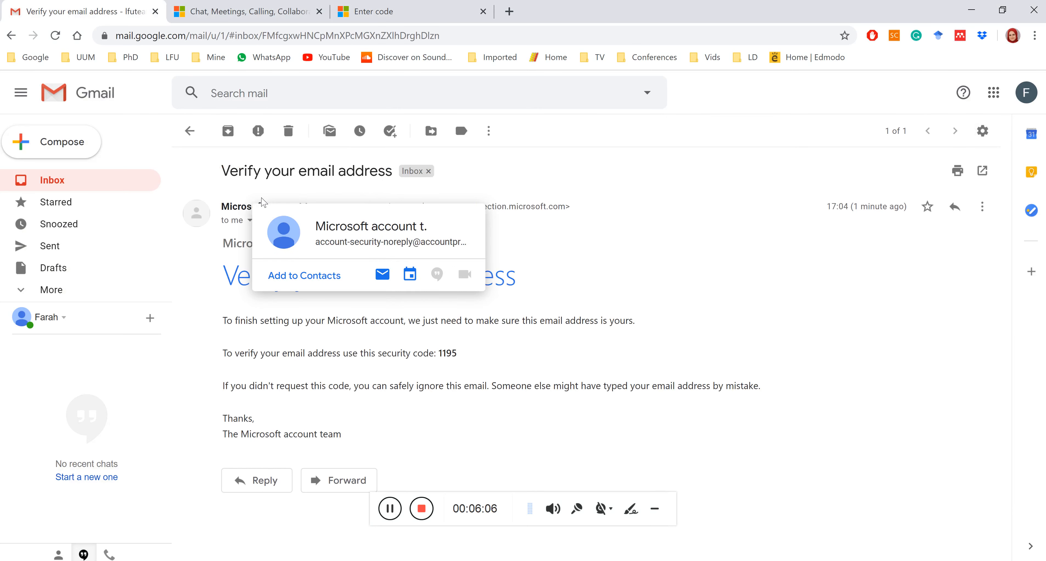
pyautogui.click(390, 509)
pyautogui.click(390, 510)
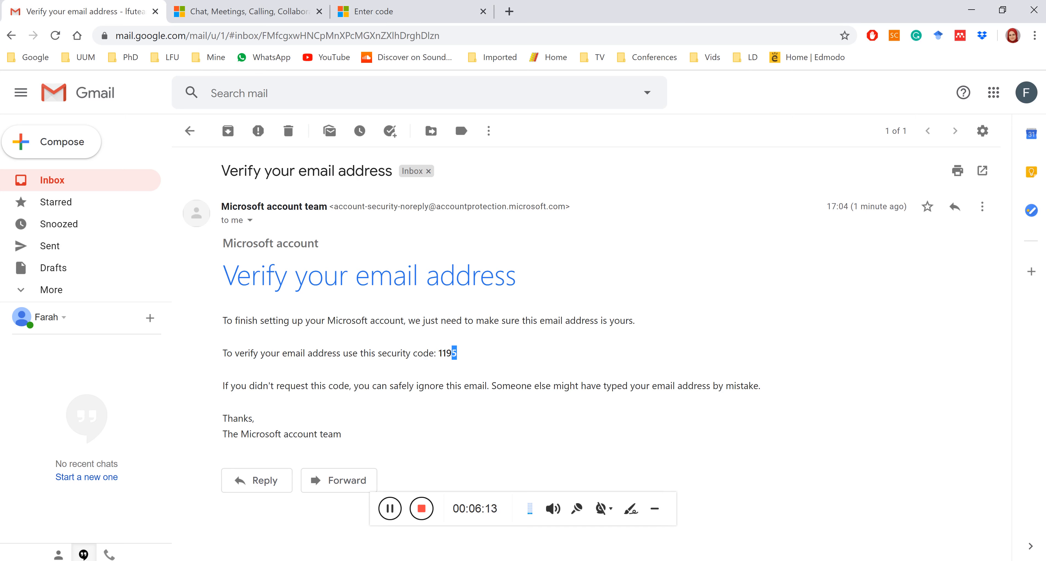
pyautogui.doubleClick(447, 353)
pyautogui.hotkey('ctrl', 'c')
pyautogui.rightClick(443, 354)
pyautogui.click(458, 367)
# Paste the copied security code into the Teams verification field and submit it.
pyautogui.click(396, 8)
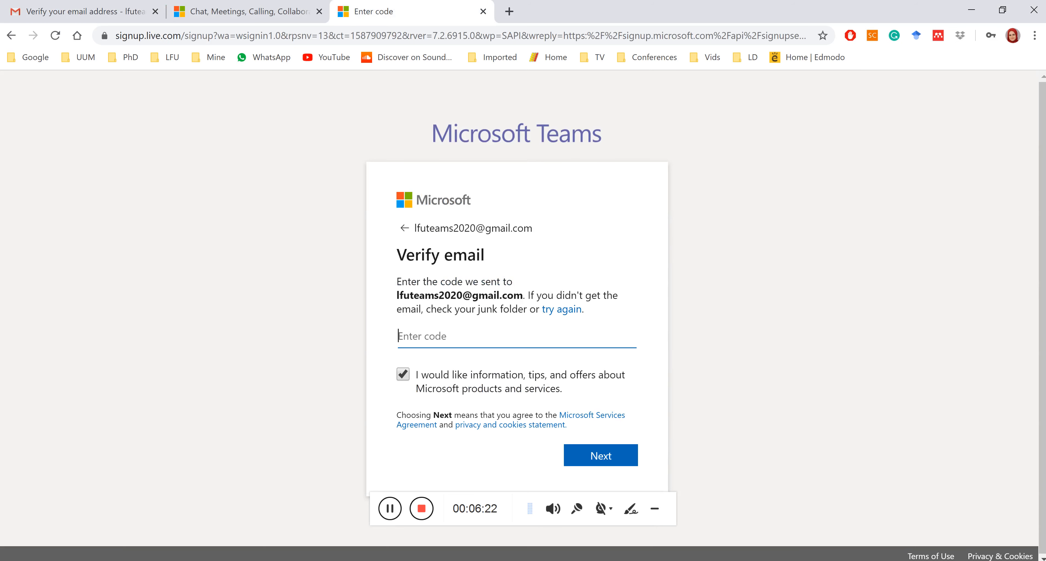
pyautogui.rightClick(422, 341)
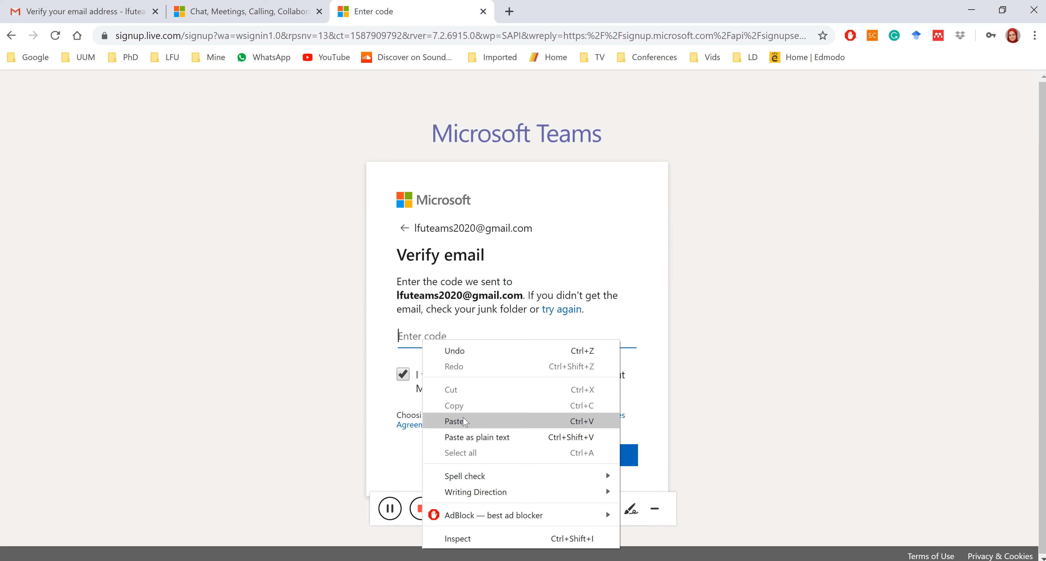
pyautogui.click(521, 421)
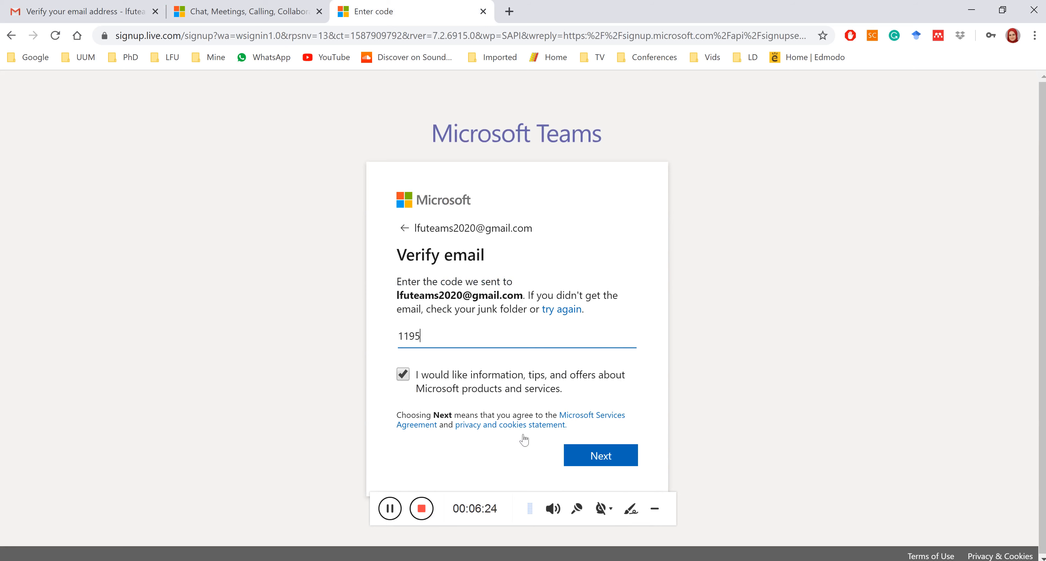
pyautogui.click(593, 463)
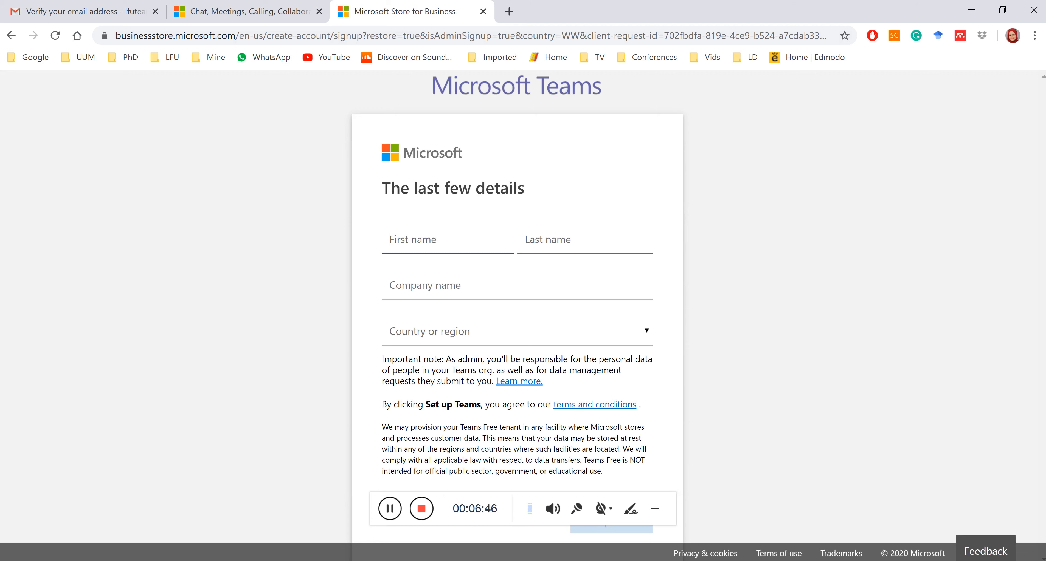
# Enter first name LFU, last name TEST, and start the company name Lebanese French University.
pyautogui.write('LFU')
pyautogui.press('Tab')
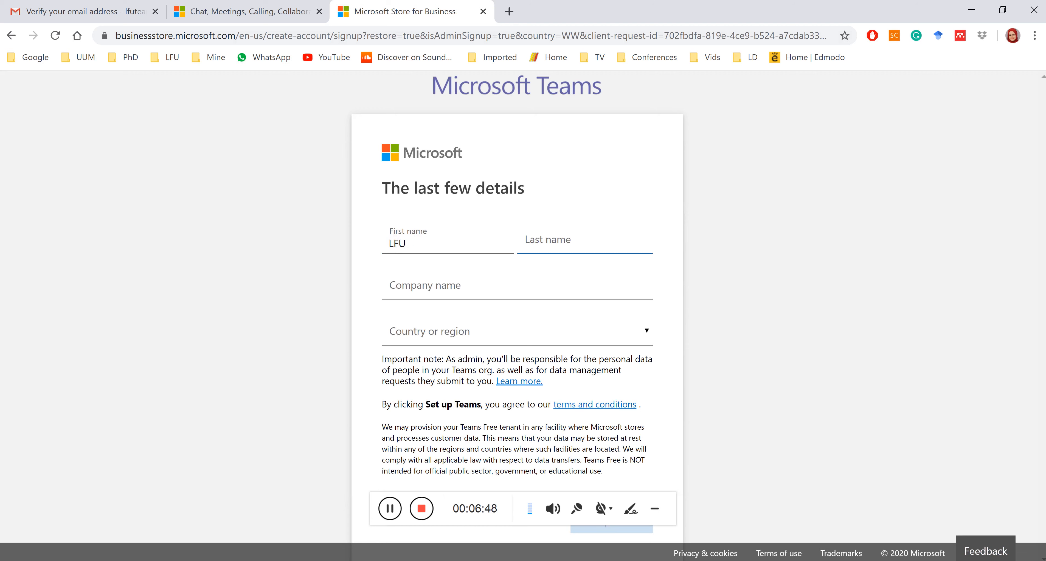
pyautogui.write('TEST')
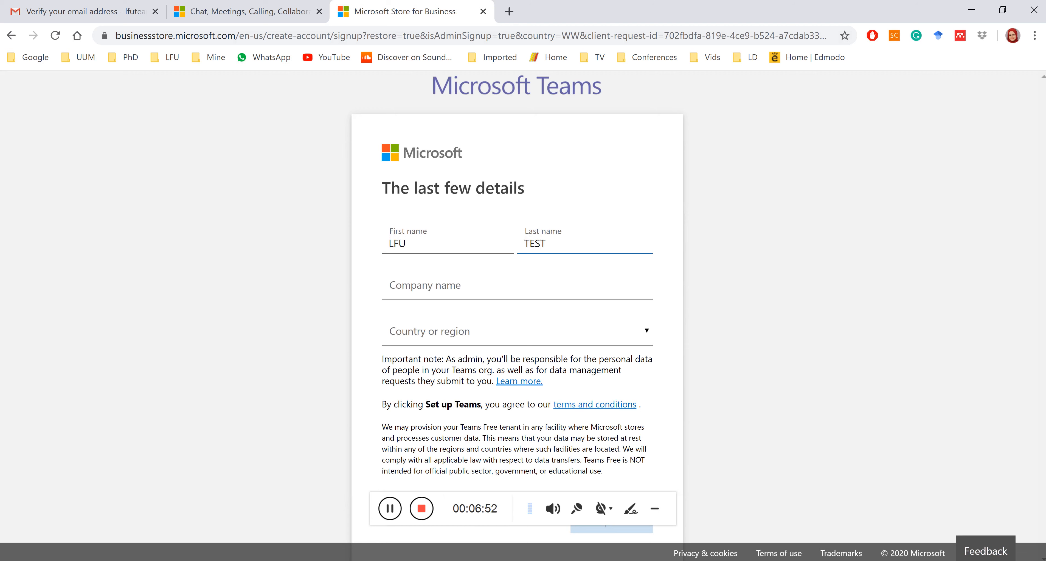
pyautogui.press('Tab')
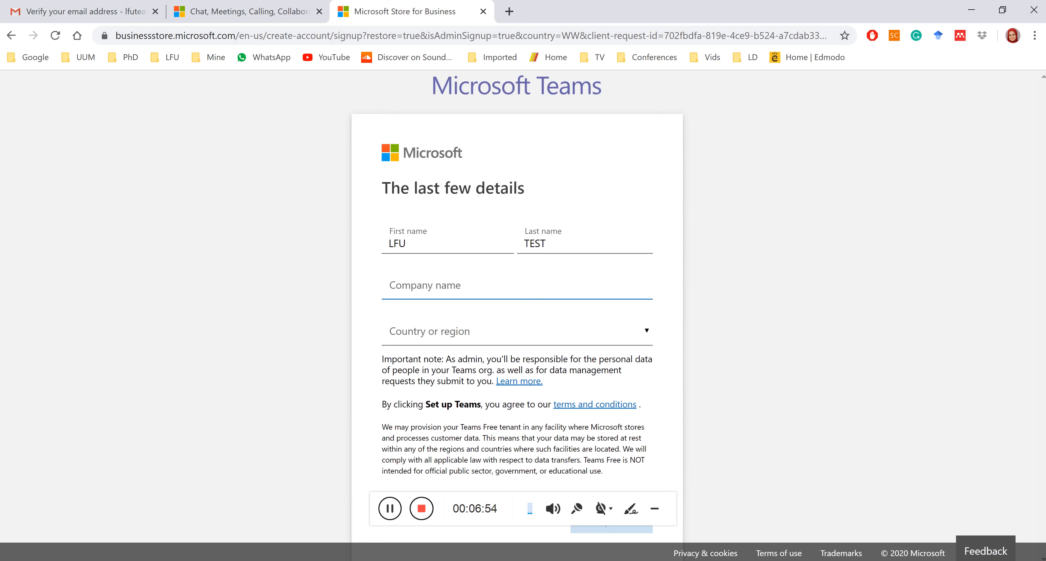
pyautogui.write('ebanes')
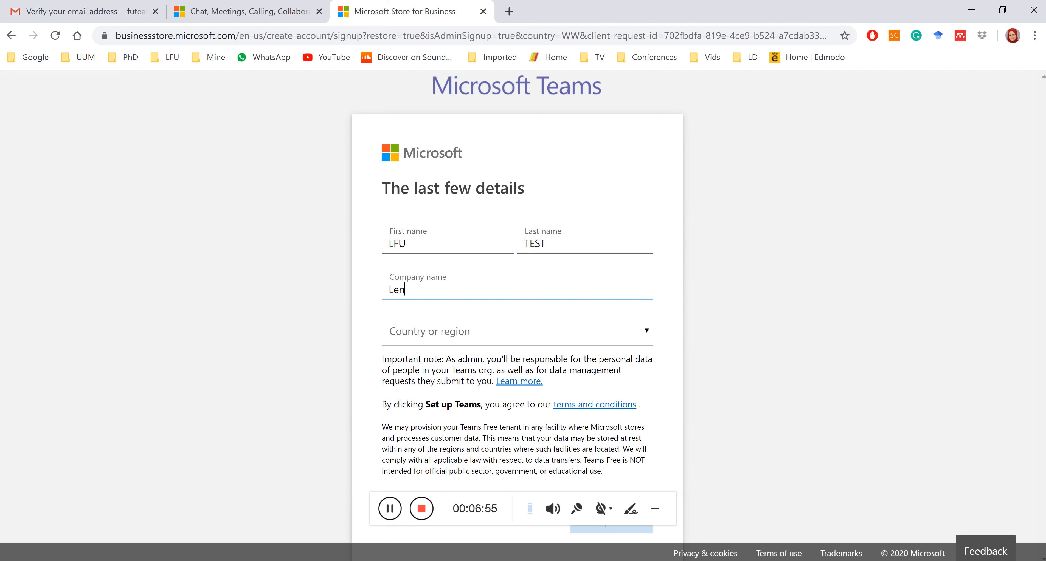
pyautogui.write('e French Unives')
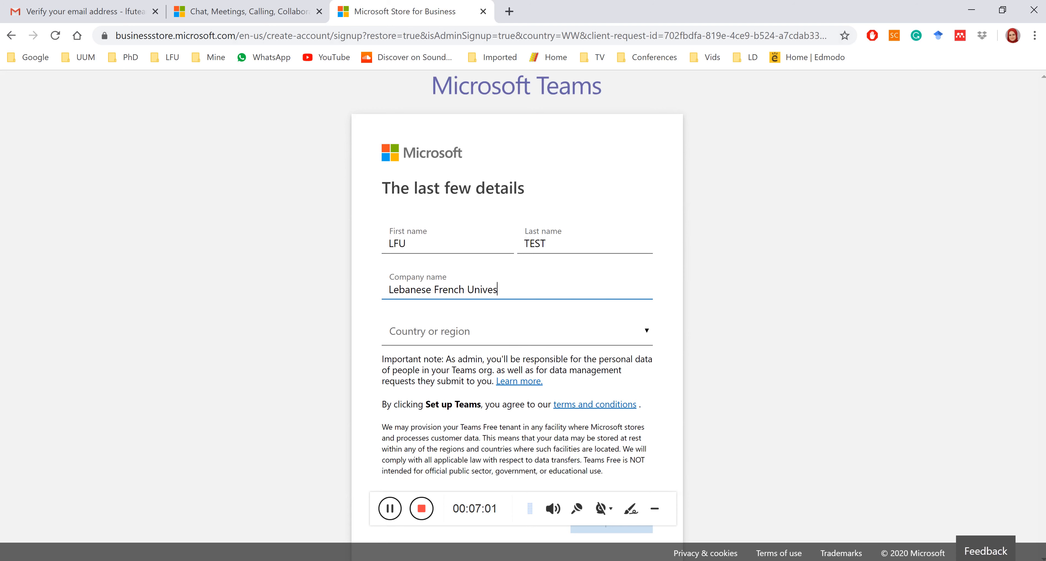
pyautogui.press('BackSpace')
# Finish the company name 'Lebanese French University' and choose Jordan as the country or region.
pyautogui.write('rsity')
pyautogui.click(435, 332)
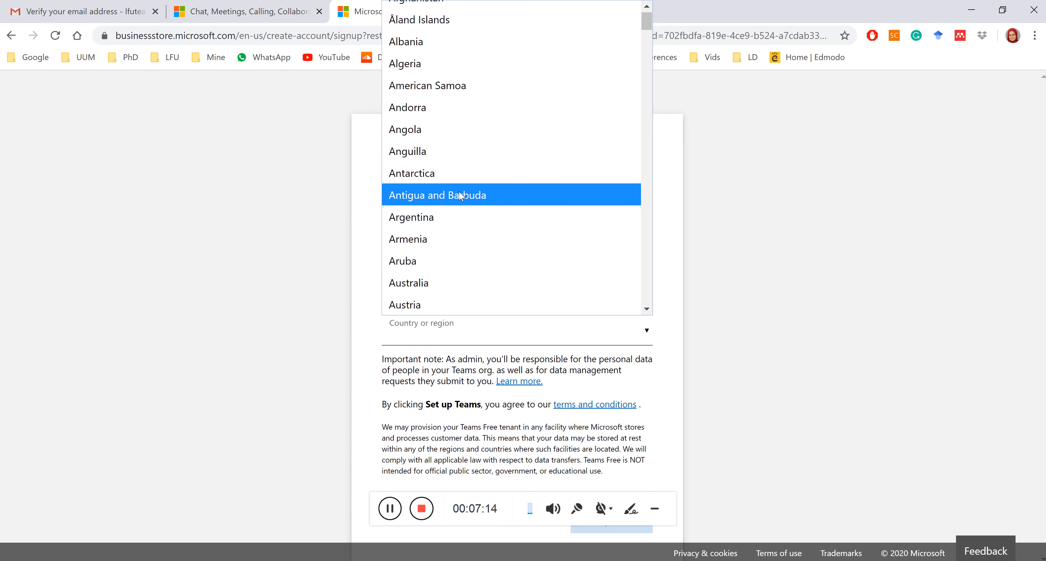
pyautogui.scroll(-4, 461, 197)
pyautogui.scroll(-15, 461, 196)
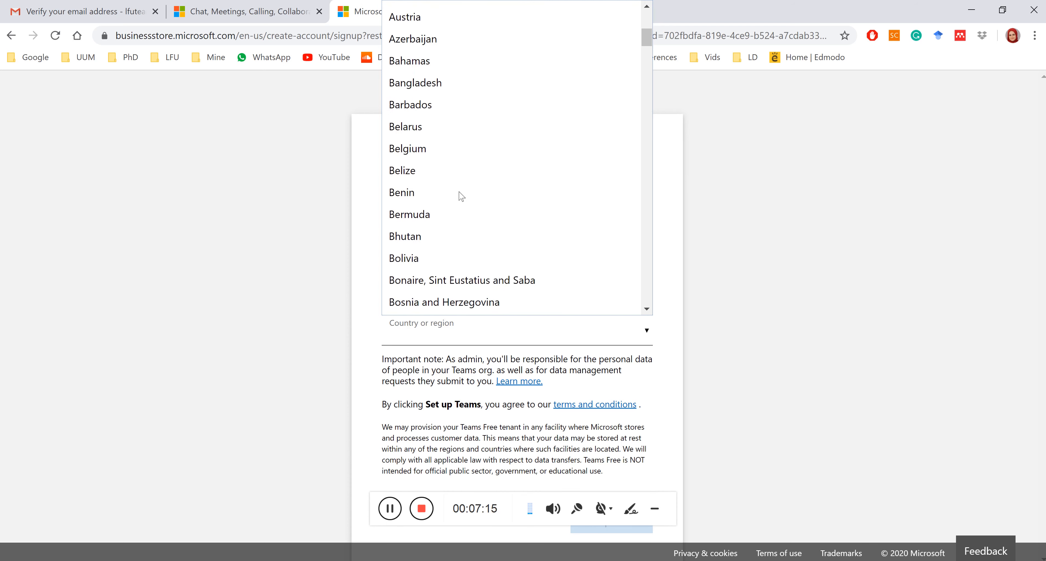
pyautogui.scroll(-18, 461, 196)
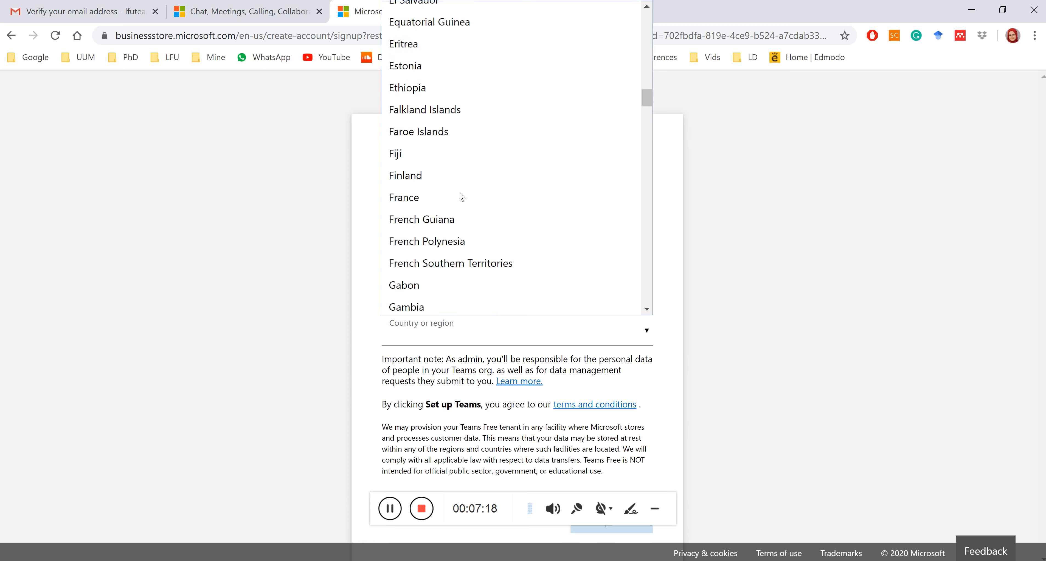
pyautogui.scroll(-6, 461, 196)
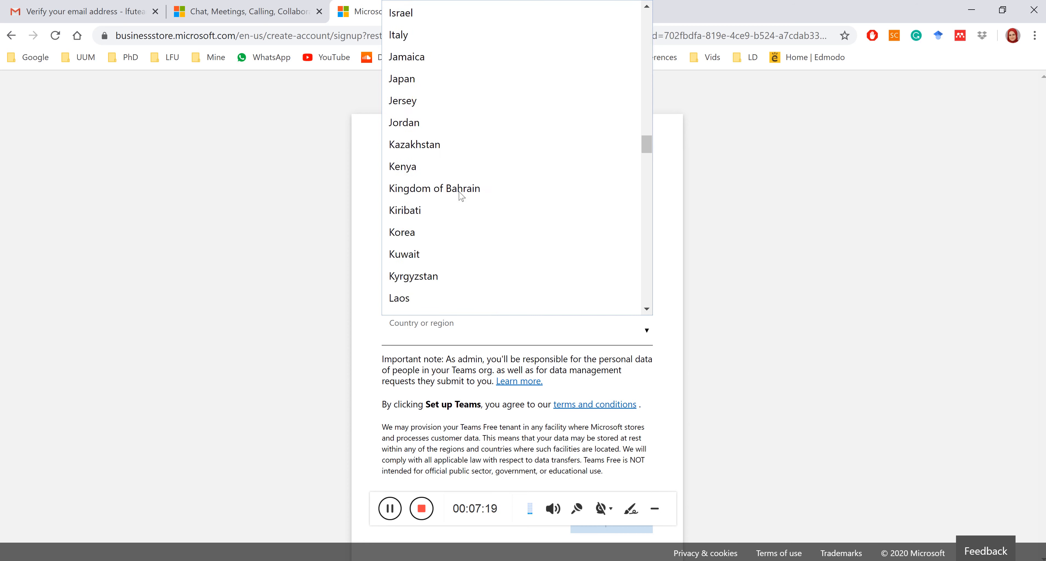
pyautogui.scroll(2, 461, 197)
pyautogui.scroll(3, 461, 196)
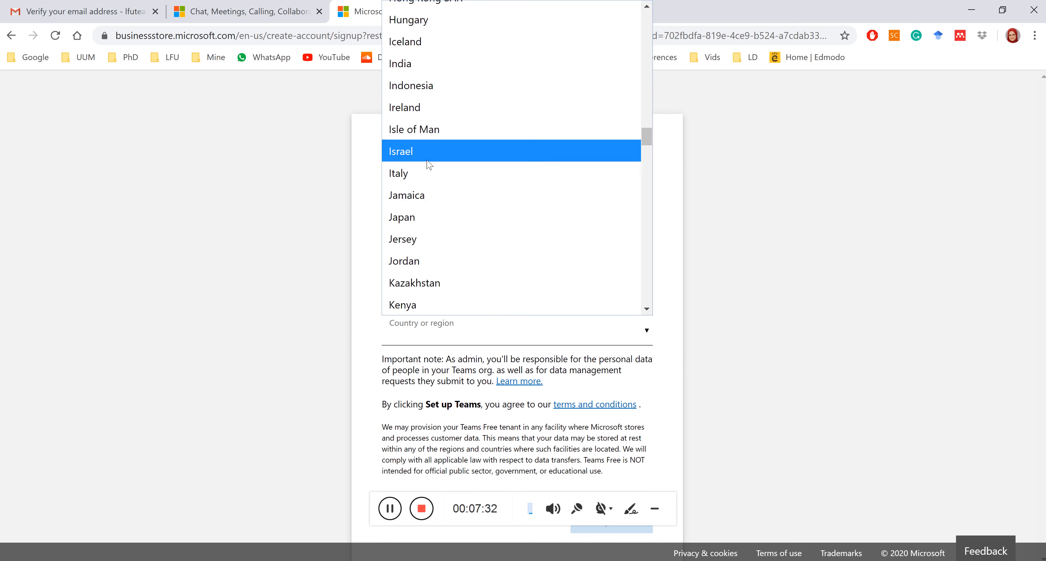
pyautogui.click(406, 265)
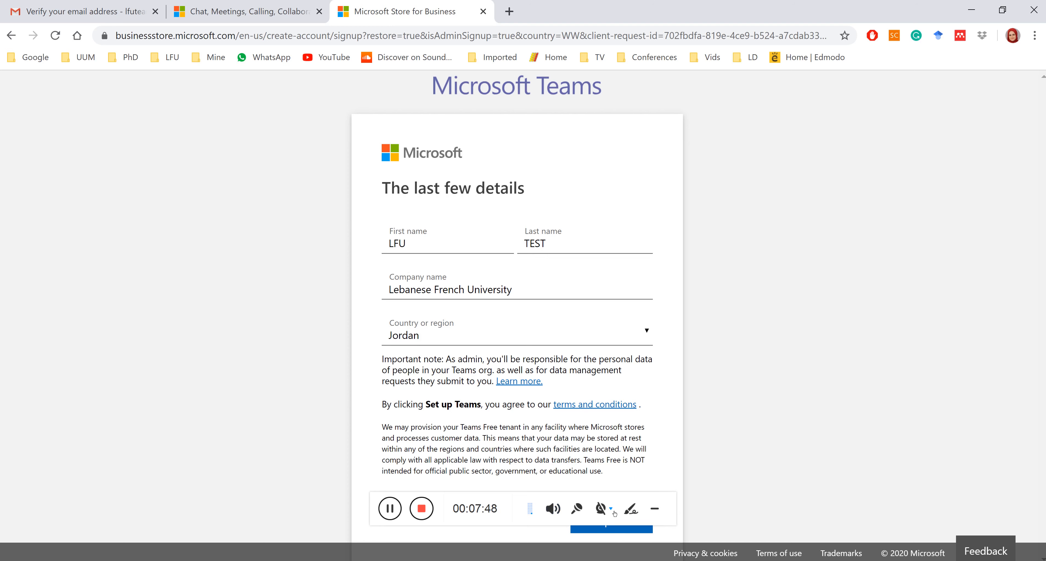
# Submit the name, company and country details with Set up Teams and continue through setup.
pyautogui.click(615, 534)
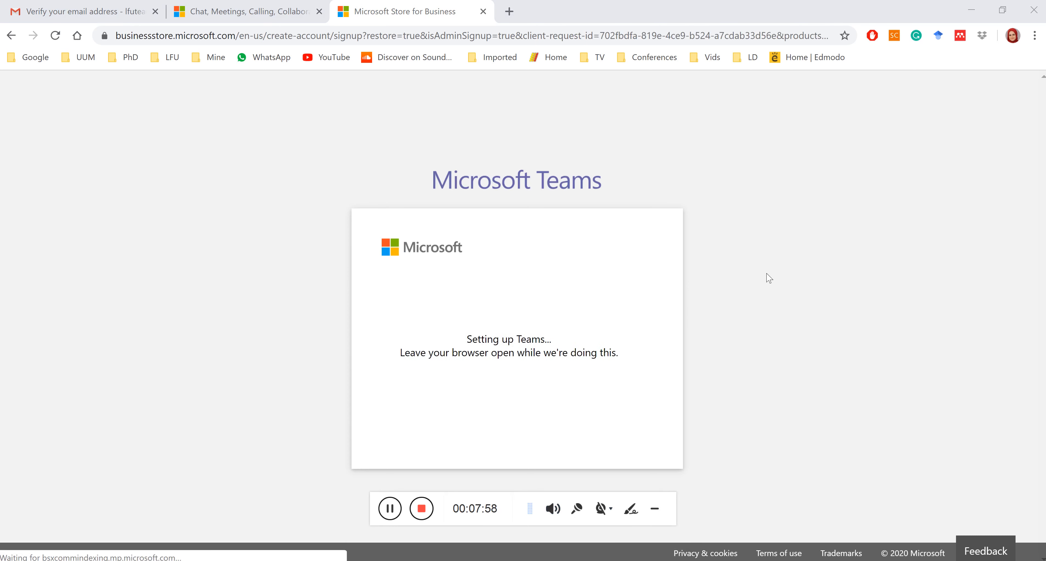
pyautogui.click(655, 509)
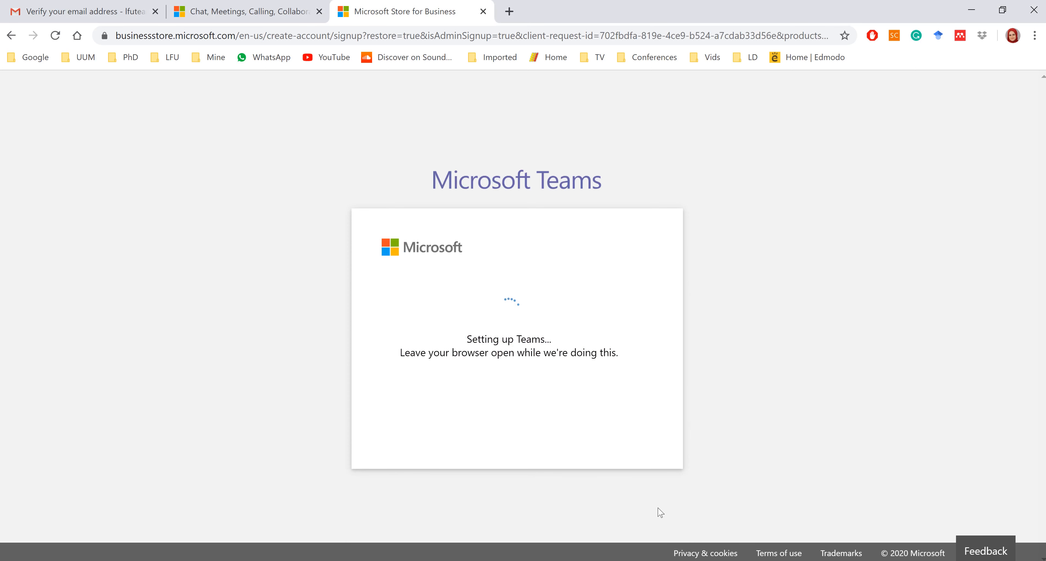
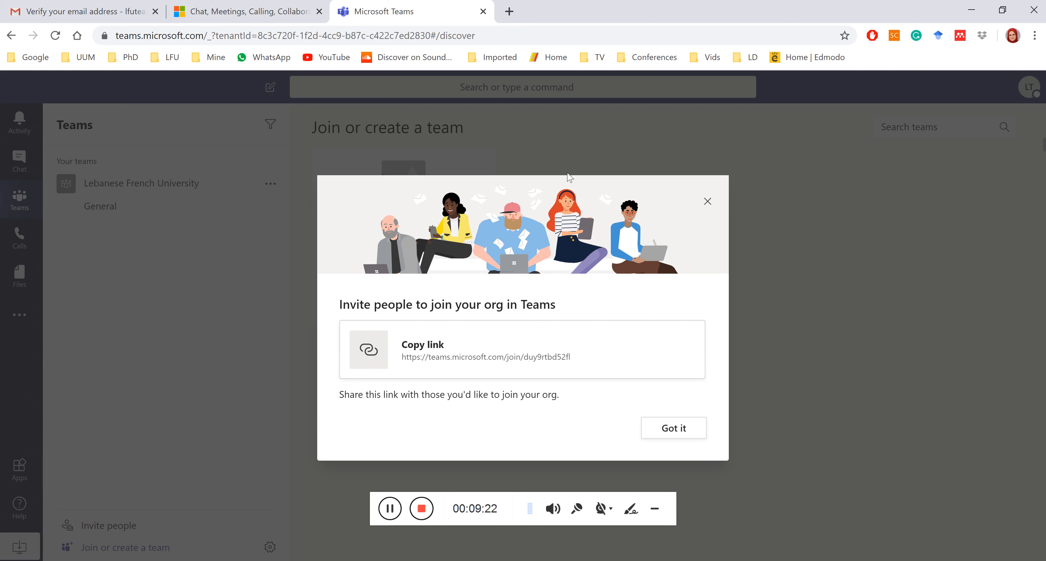
# Copy the organisation's invite link and bring up Notepad's launch options from the taskbar.
pyautogui.click(426, 361)
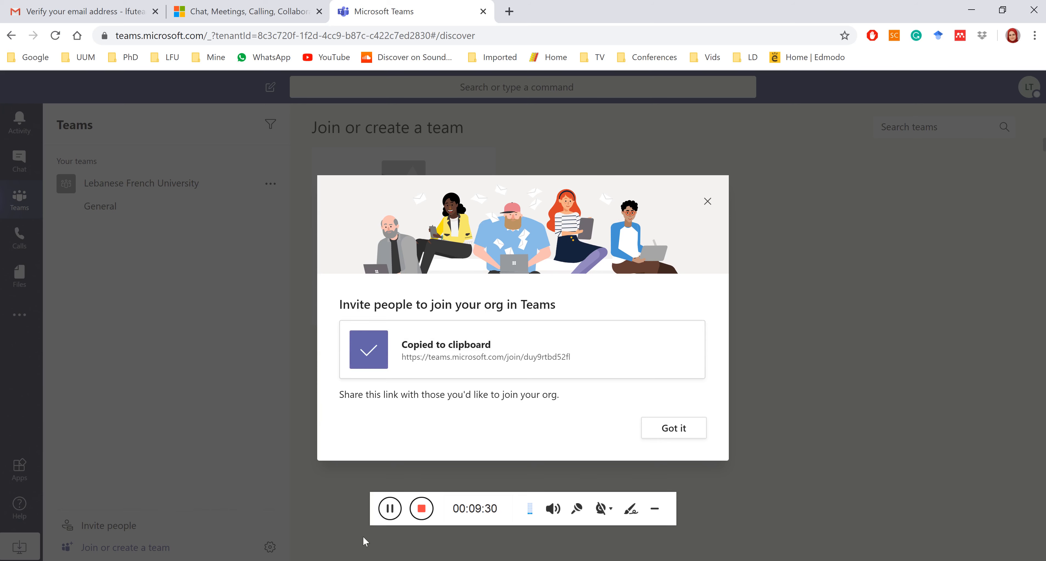
pyautogui.rightClick(350, 554)
# Paste the Teams invite link into a new Notepad note, then minimize Notepad.
pyautogui.click(343, 506)
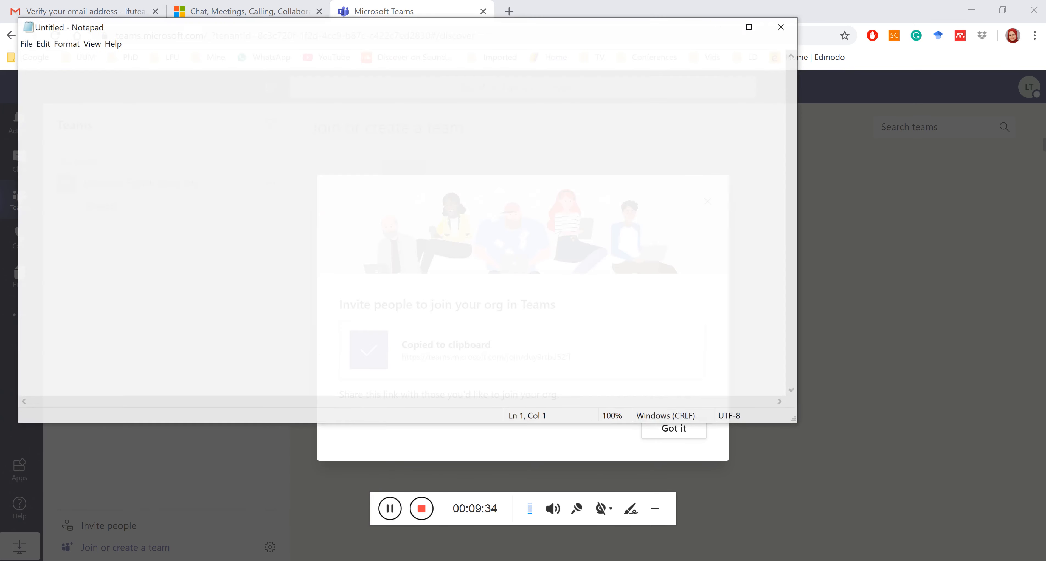
pyautogui.hotkey('ctrl', 'v')
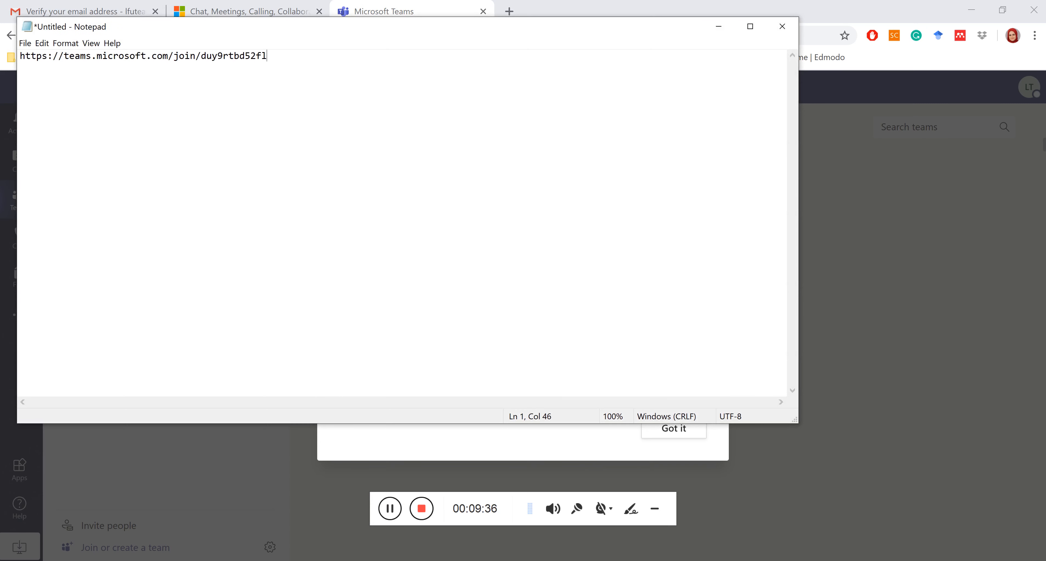
pyautogui.click(719, 26)
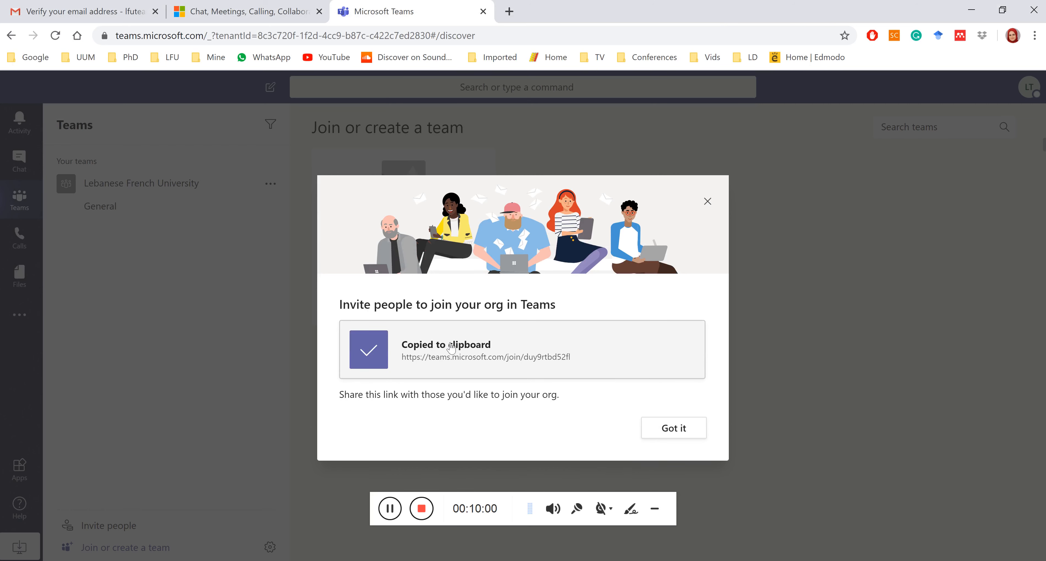
# Dismiss the invite dialog and welcome tips, briefly checking the additional apps list.
pyautogui.click(672, 428)
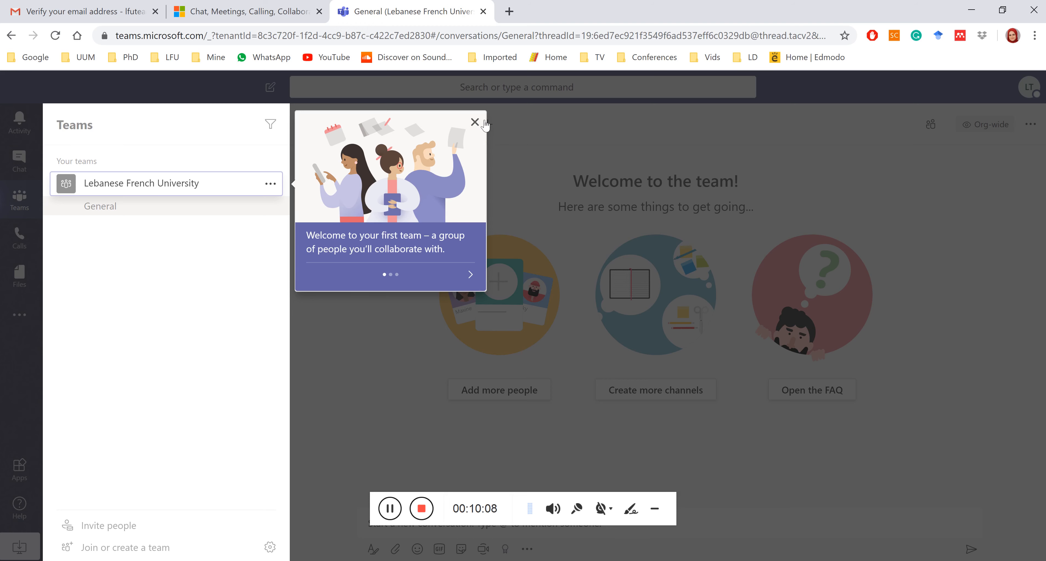
pyautogui.click(477, 123)
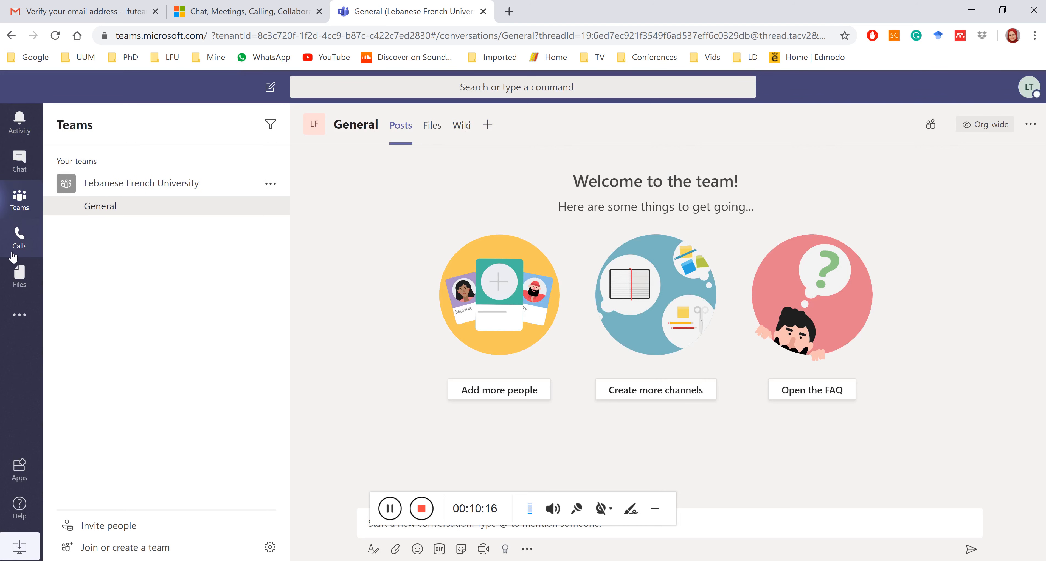
pyautogui.click(21, 313)
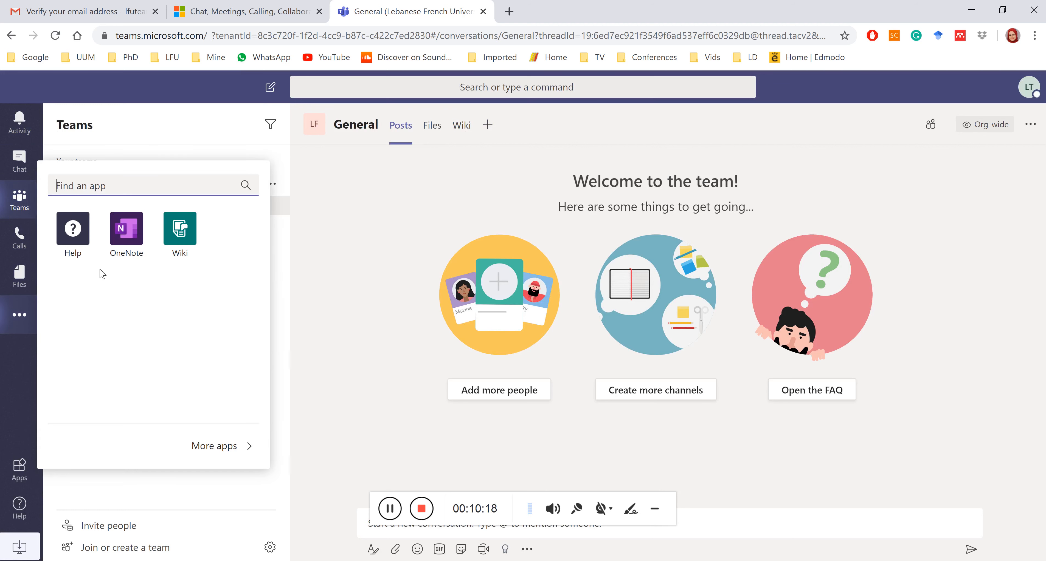
pyautogui.click(334, 279)
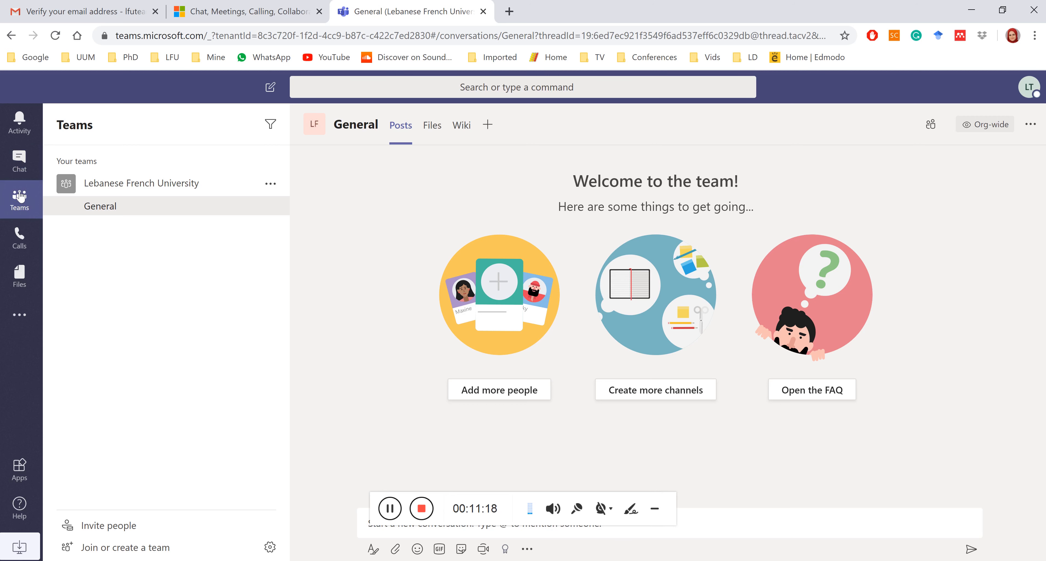
# Visit the Calls page, then switch to the Files area's all-teams view.
pyautogui.click(40, 235)
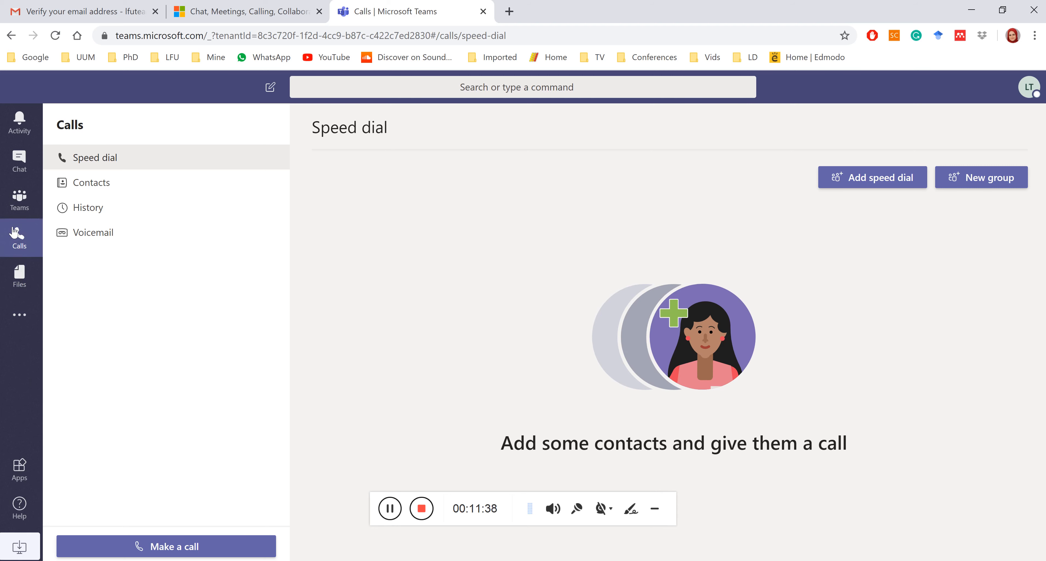
pyautogui.click(24, 271)
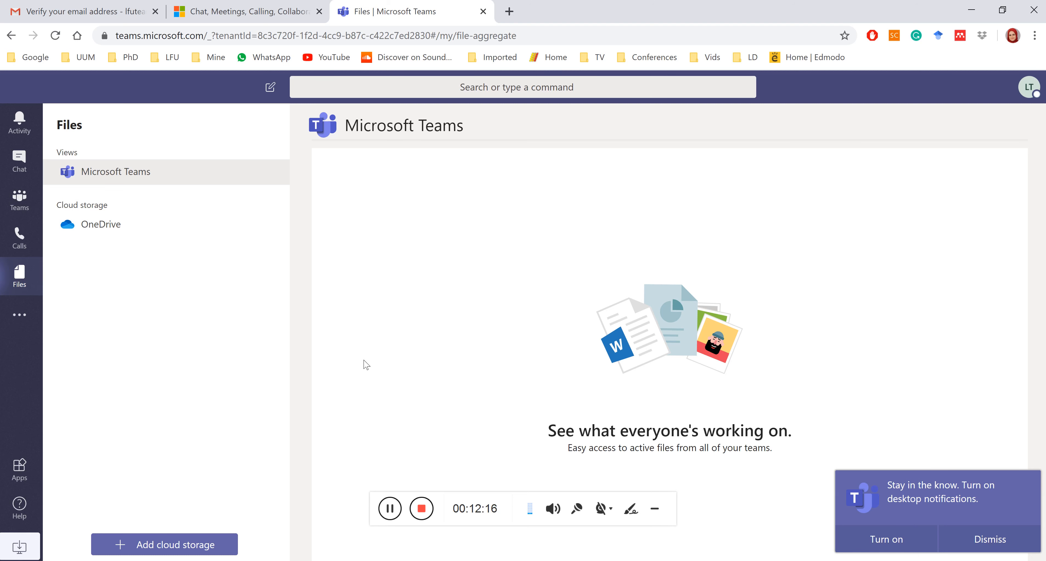
# Return from Files to the Lebanese French University team's General channel.
pyautogui.click(365, 453)
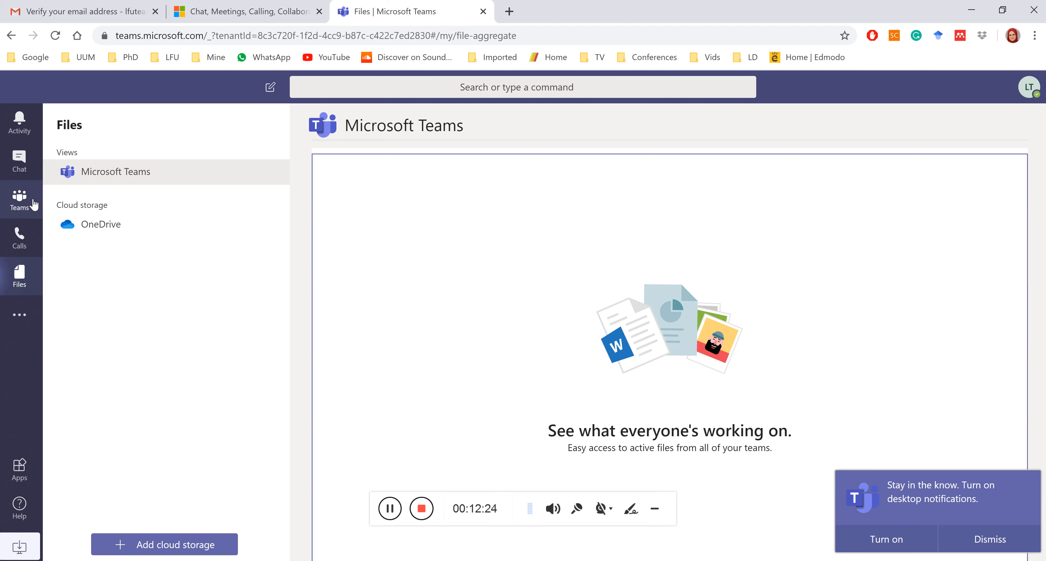
pyautogui.click(35, 205)
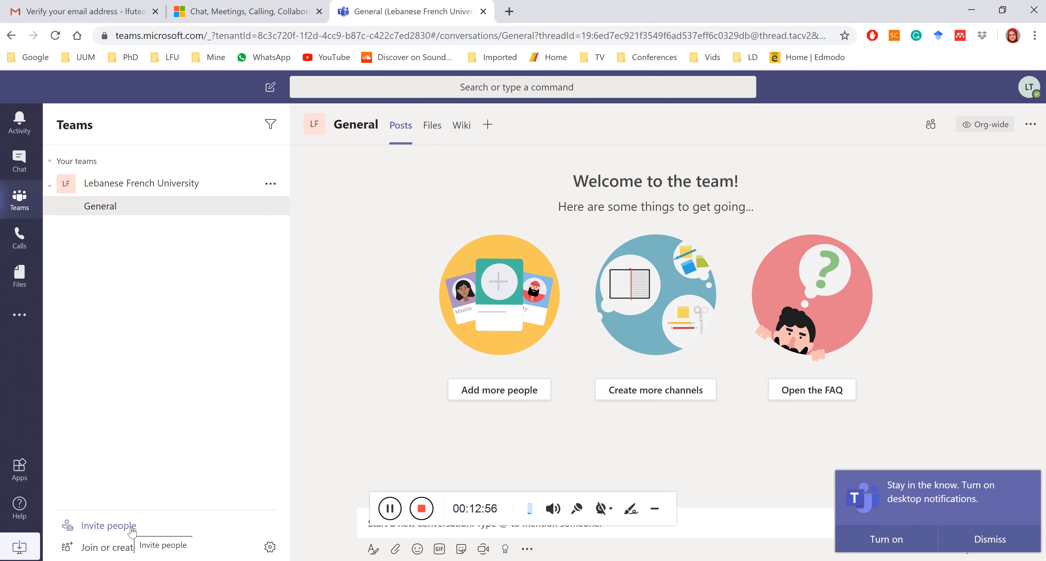
# Start a new team via Join or create a team, choosing Build a team from scratch.
pyautogui.click(110, 548)
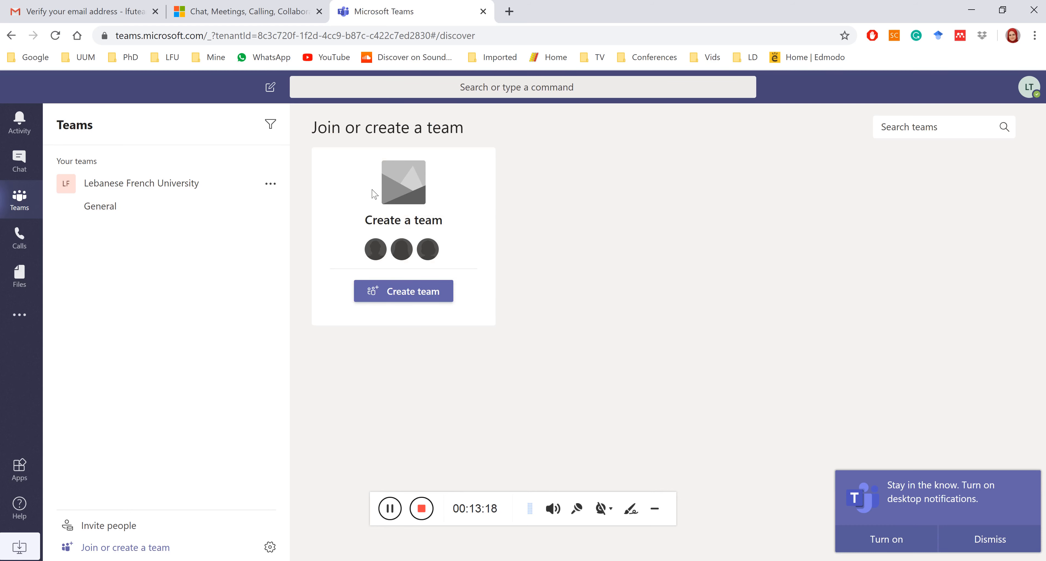
pyautogui.click(404, 294)
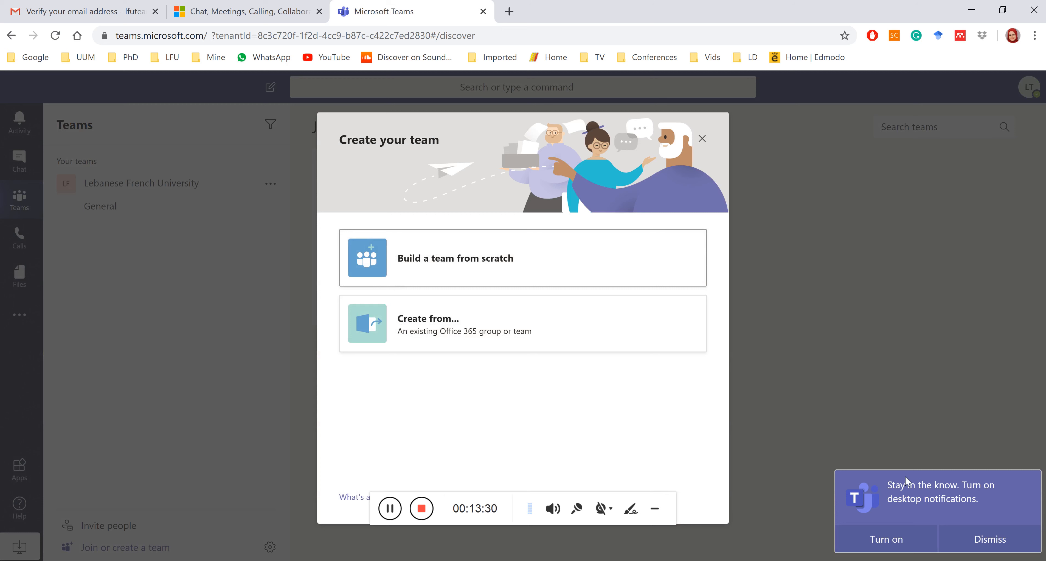
pyautogui.click(975, 541)
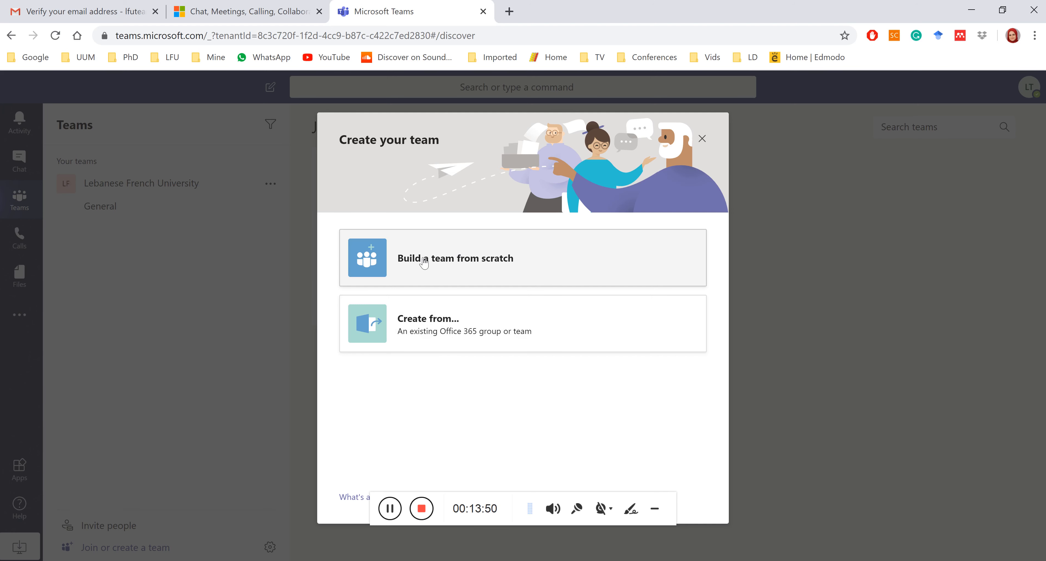
pyautogui.click(479, 263)
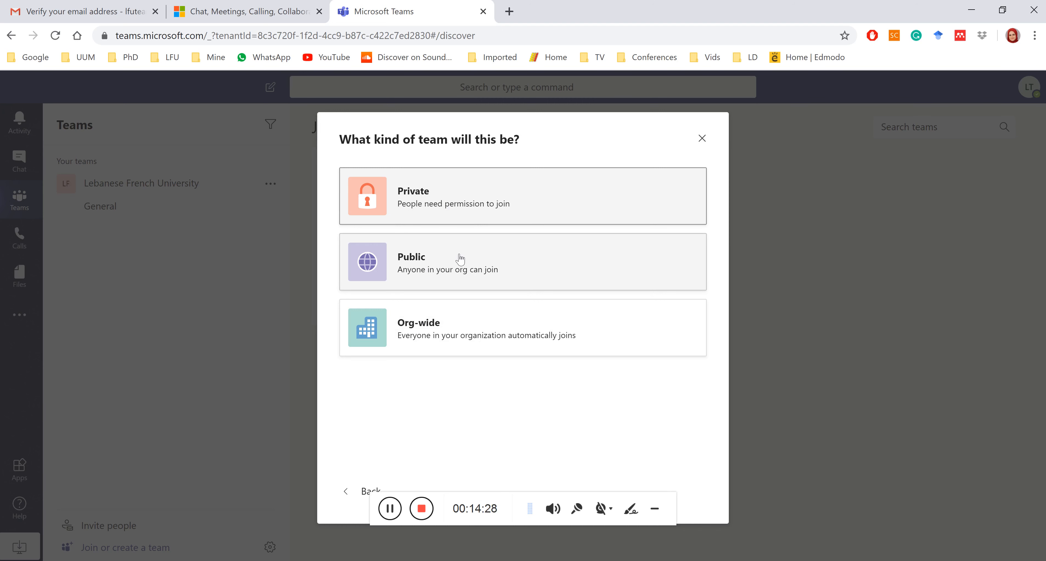
# Choose Private as the new team's type.
pyautogui.click(433, 188)
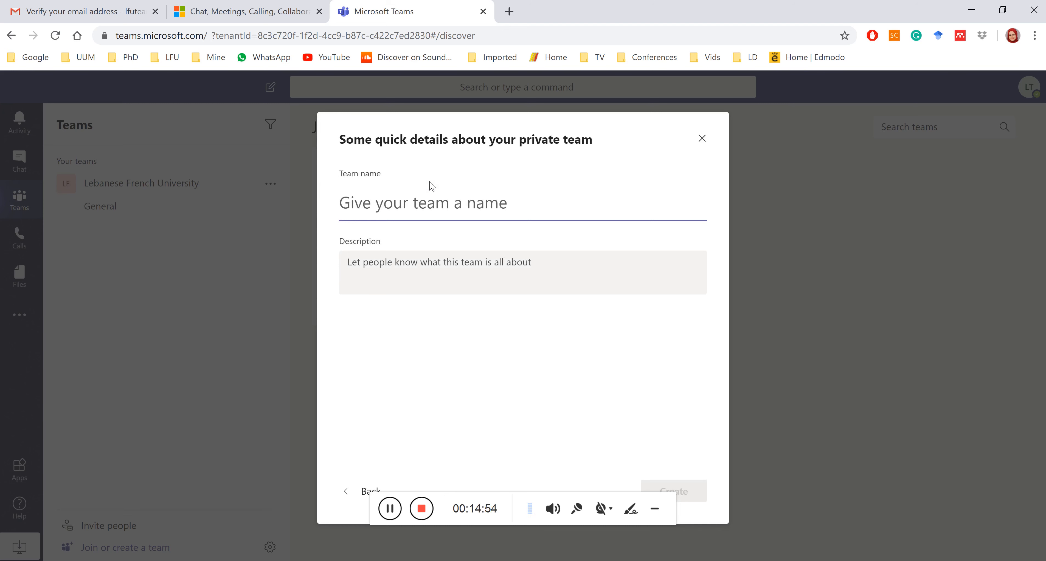
# Name the private team 'Web Design II' and create it without a description.
pyautogui.write('Web D')
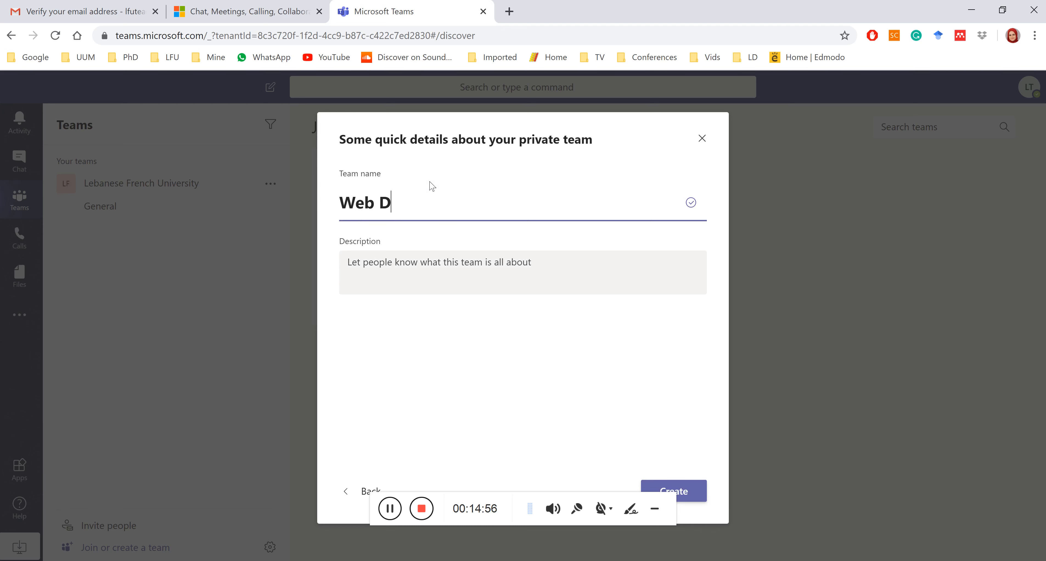
pyautogui.write('esign II')
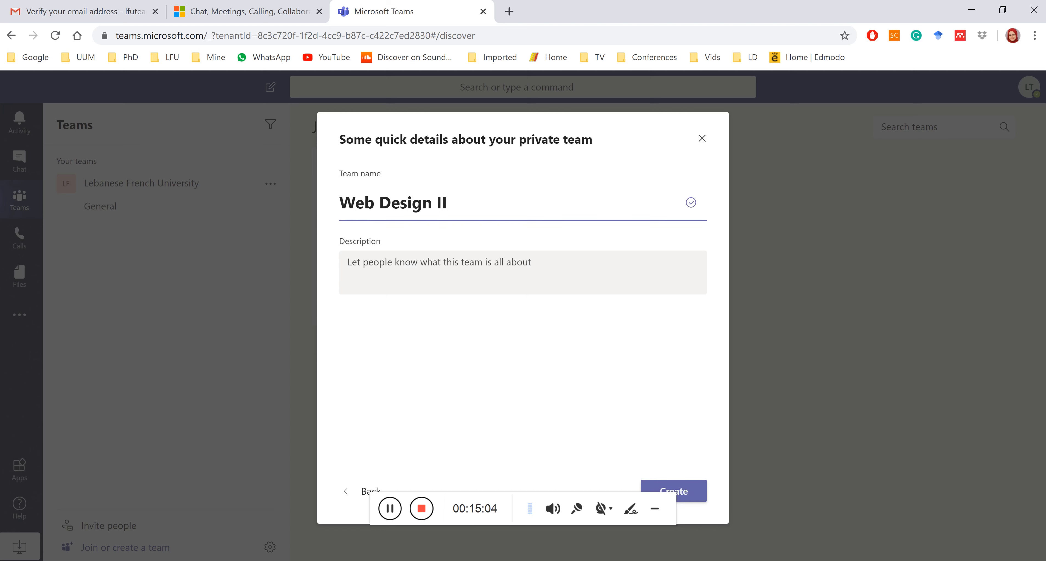
pyautogui.click(348, 262)
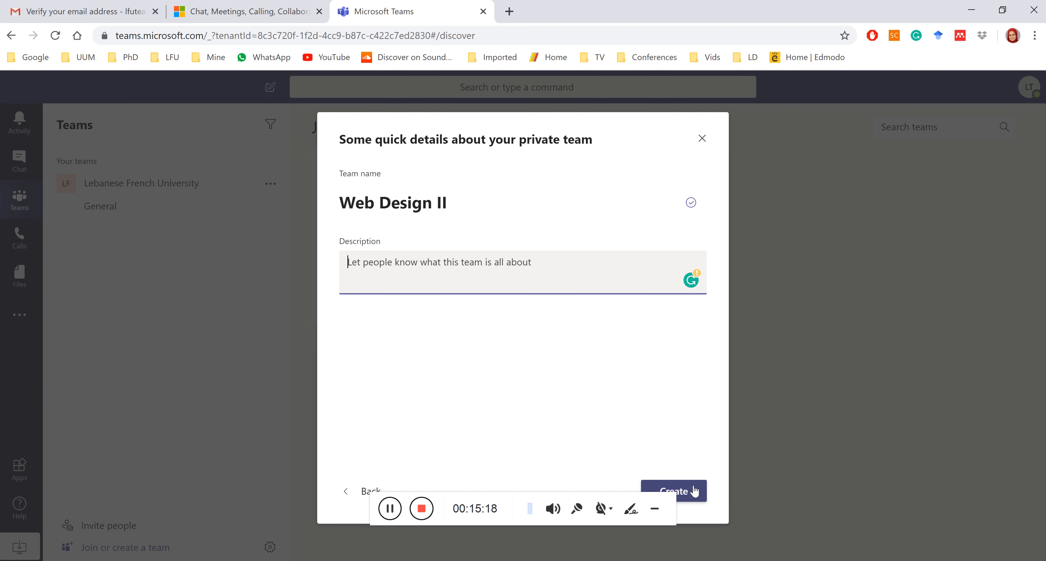
pyautogui.click(694, 491)
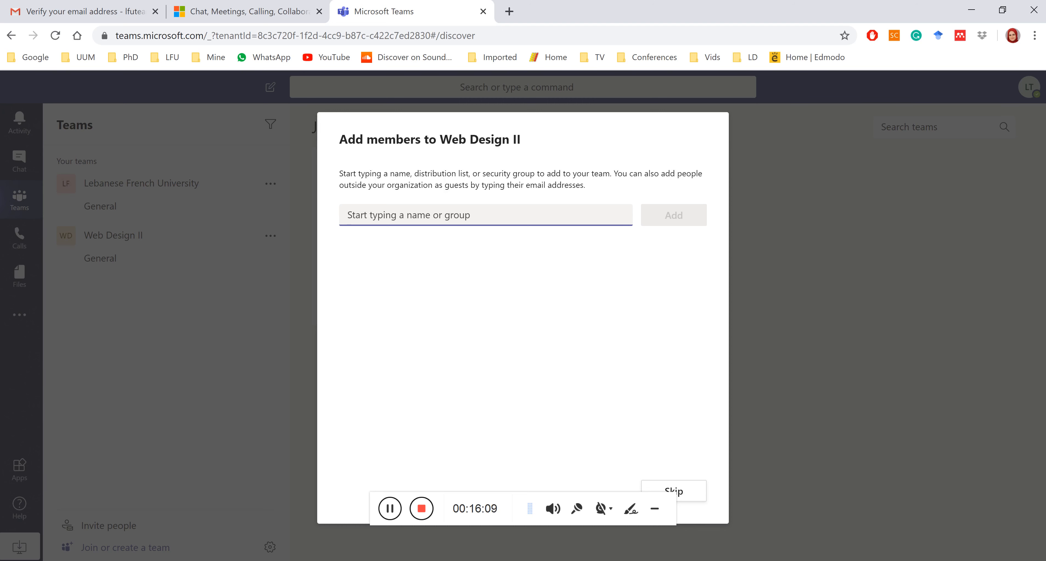
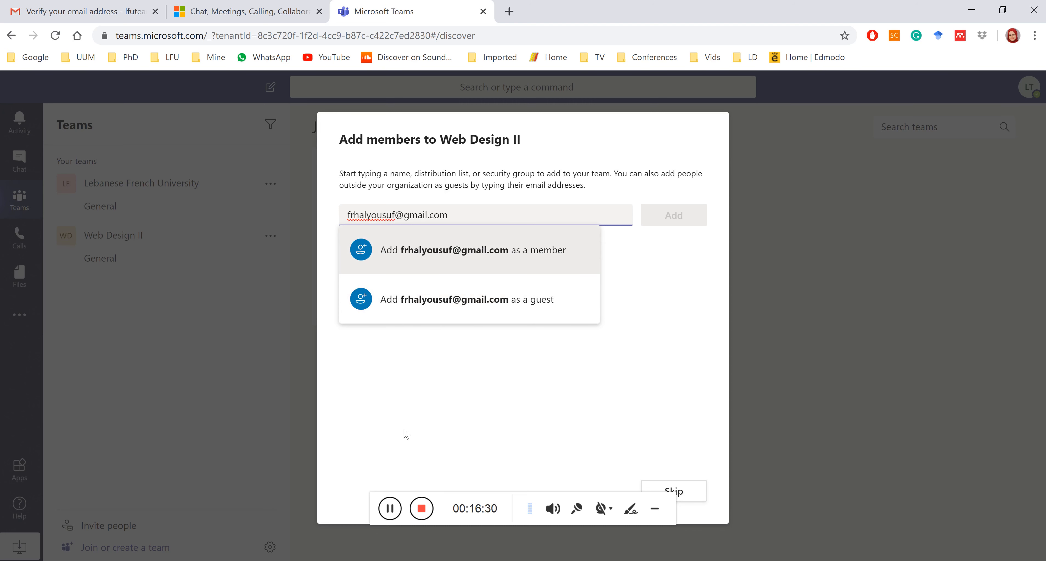
# Enter the new person's e-mail address and pick the add-as-member suggestion.
pyautogui.click(389, 509)
pyautogui.click(390, 509)
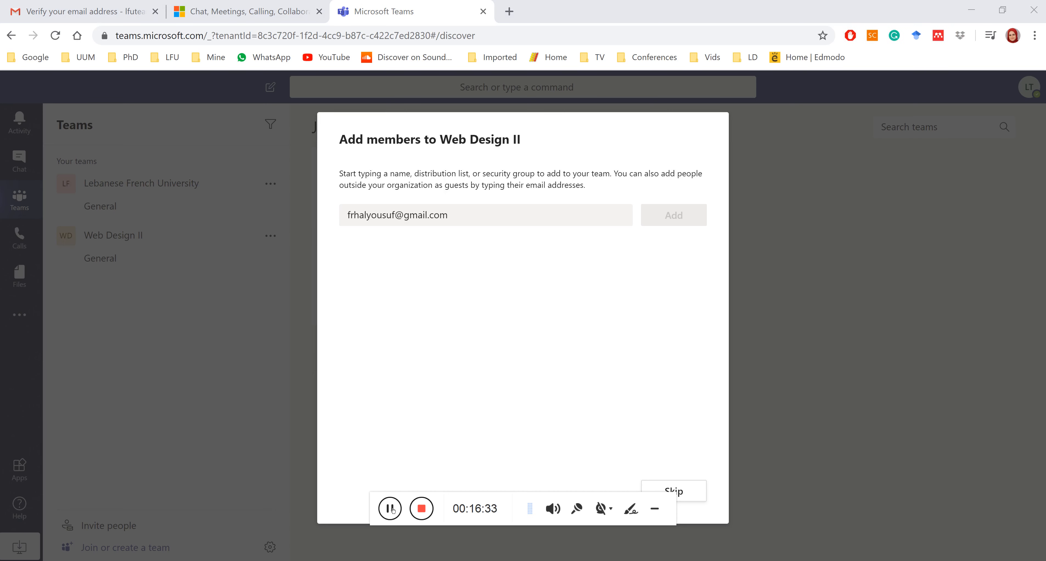
pyautogui.click(481, 221)
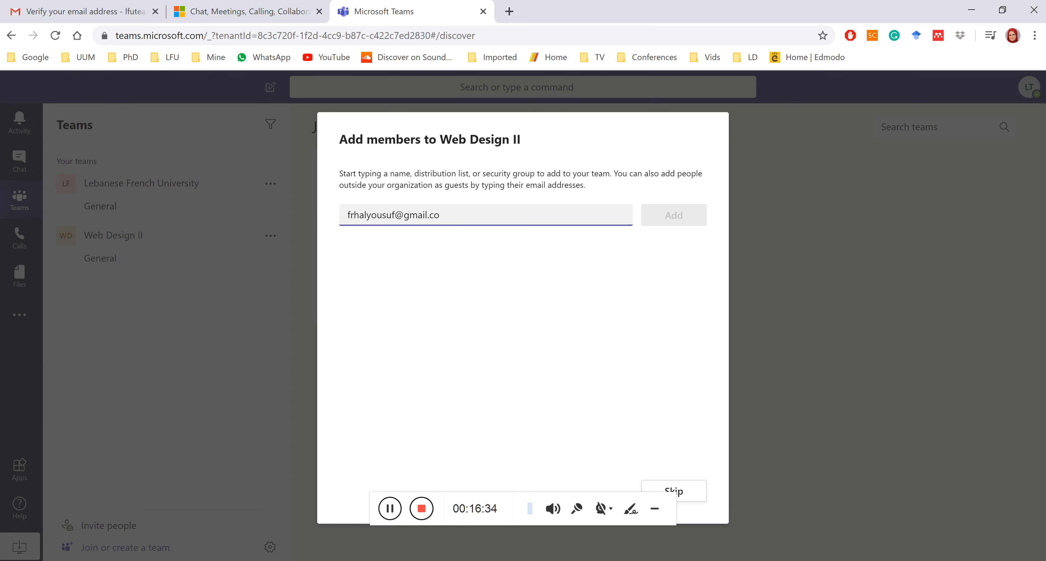
pyautogui.write('m')
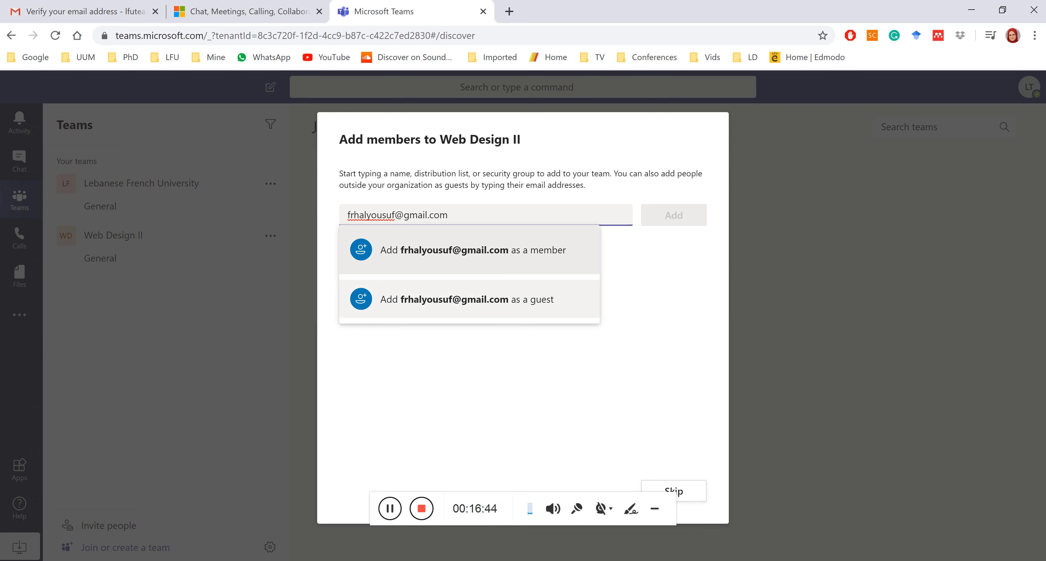
pyautogui.click(489, 255)
# Add the invited person to Web Design II as a Member and close the dialog.
pyautogui.click(653, 226)
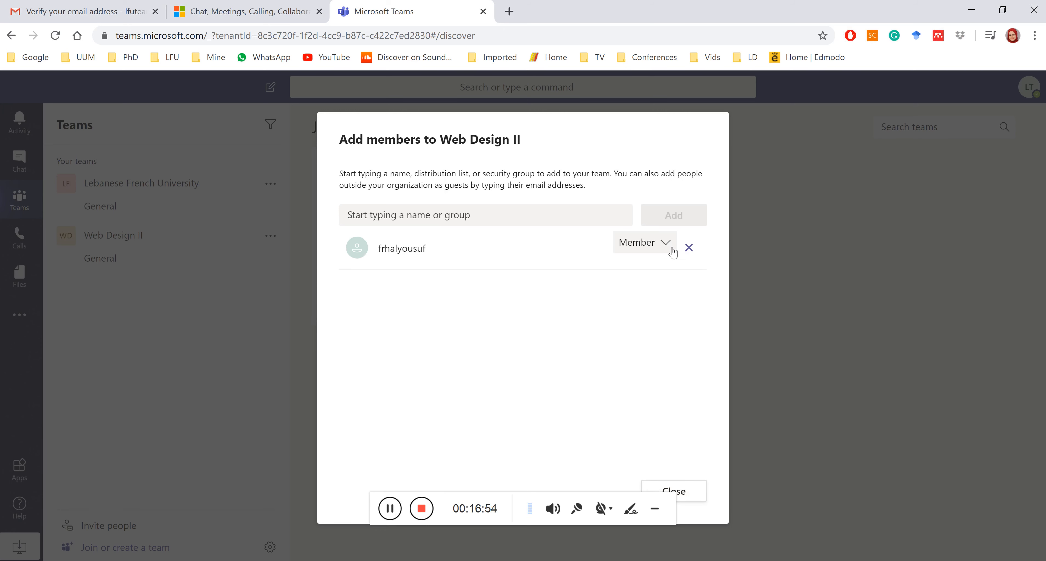
pyautogui.click(664, 243)
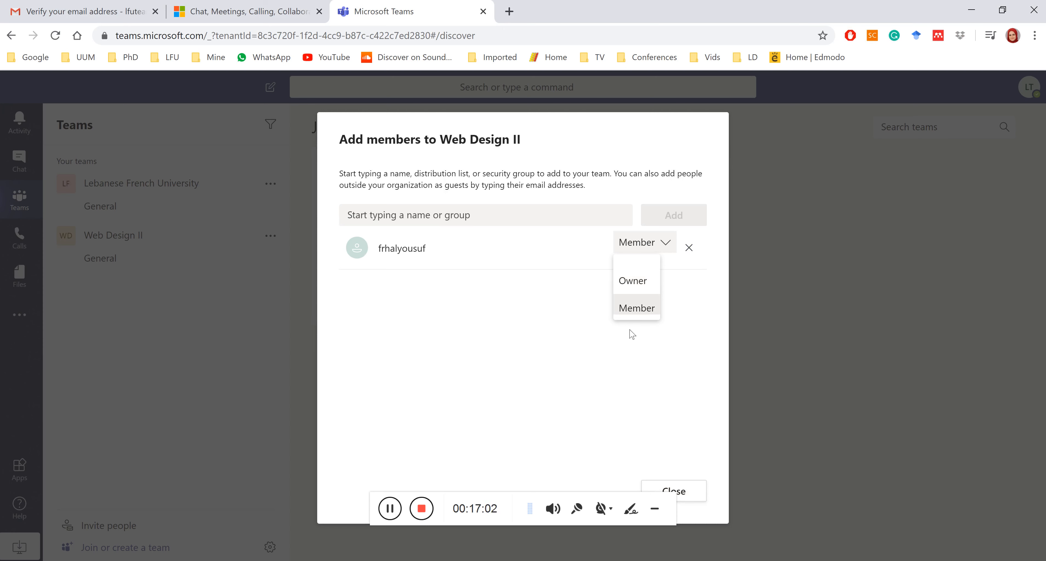
pyautogui.click(634, 312)
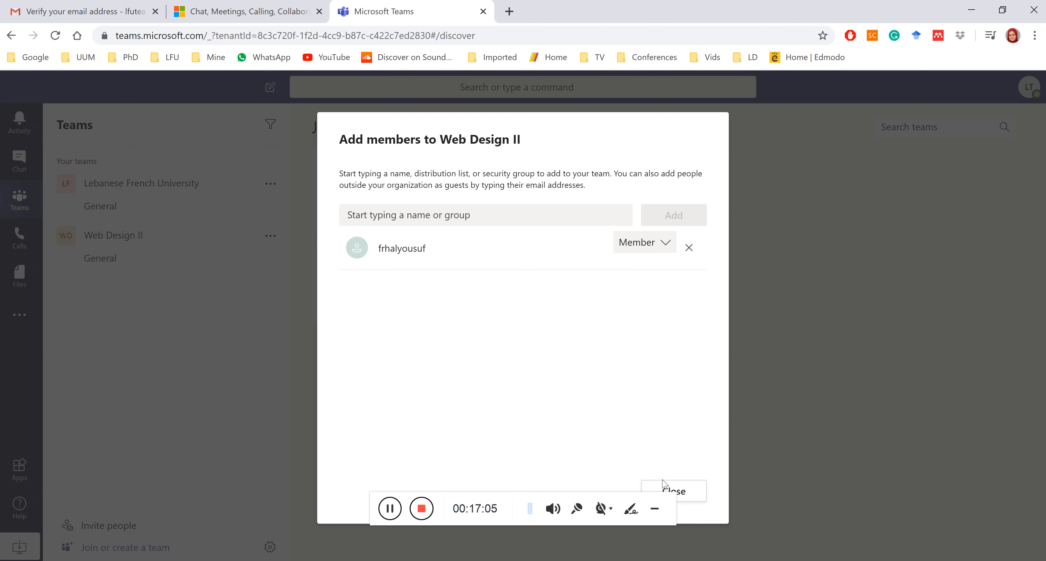
pyautogui.click(698, 491)
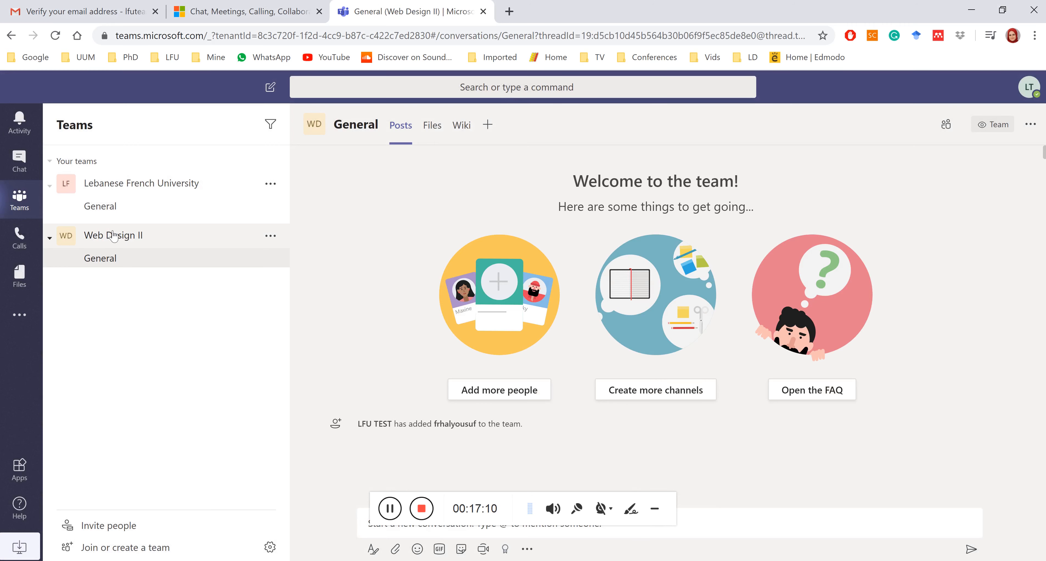
pyautogui.click(114, 241)
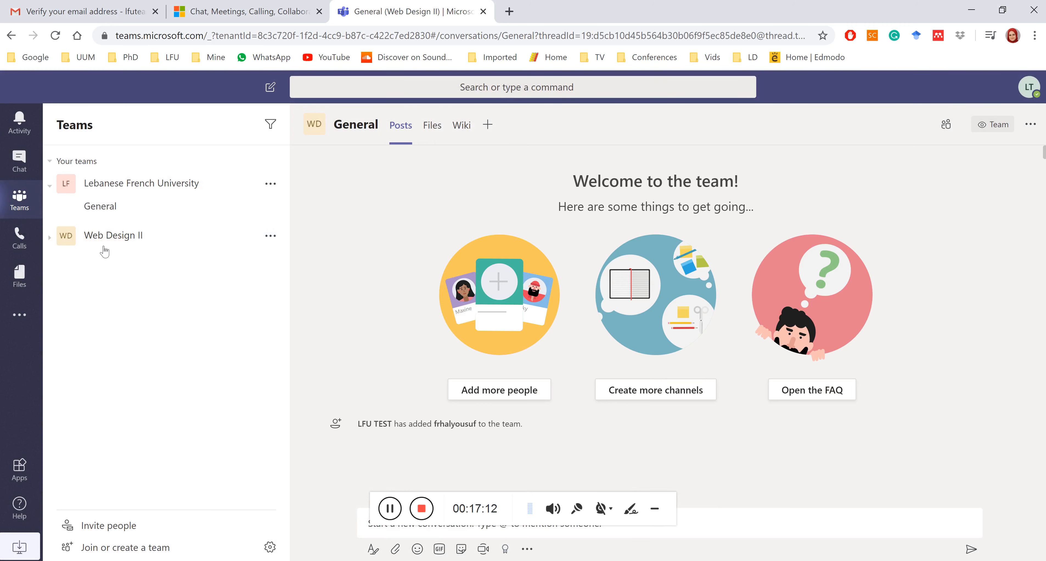
pyautogui.click(104, 240)
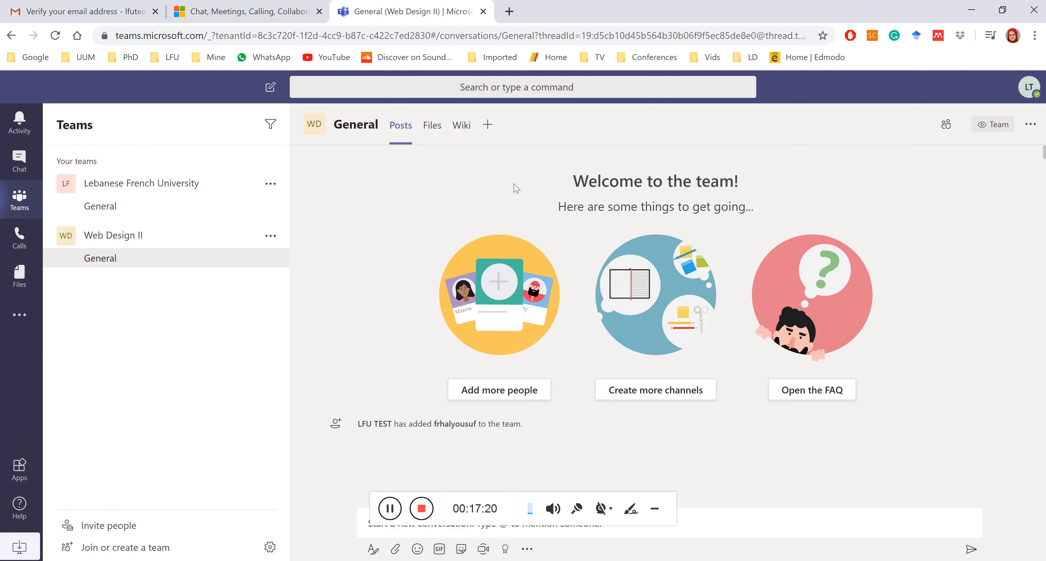
# Open Web Design II's people list showing its two members: the new person and the owner.
pyautogui.click(949, 127)
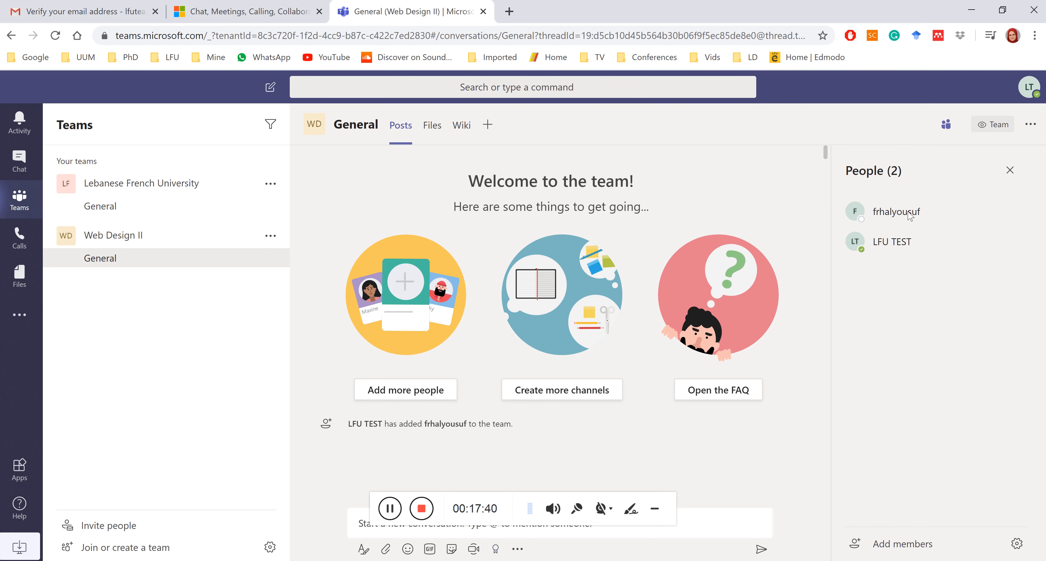
pyautogui.click(390, 508)
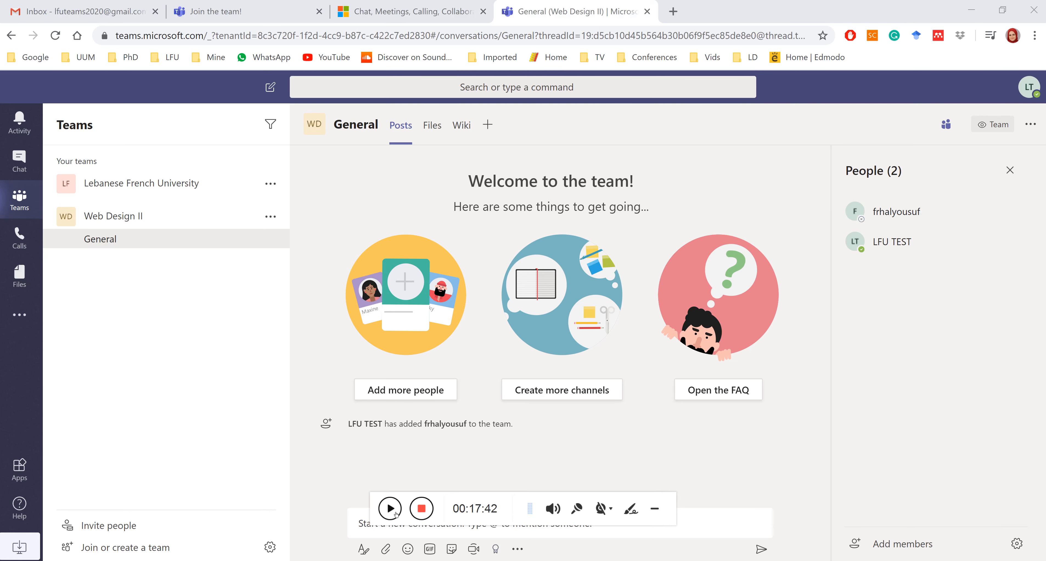
pyautogui.click(390, 508)
pyautogui.moveTo(861, 226)
pyautogui.moveTo(865, 254)
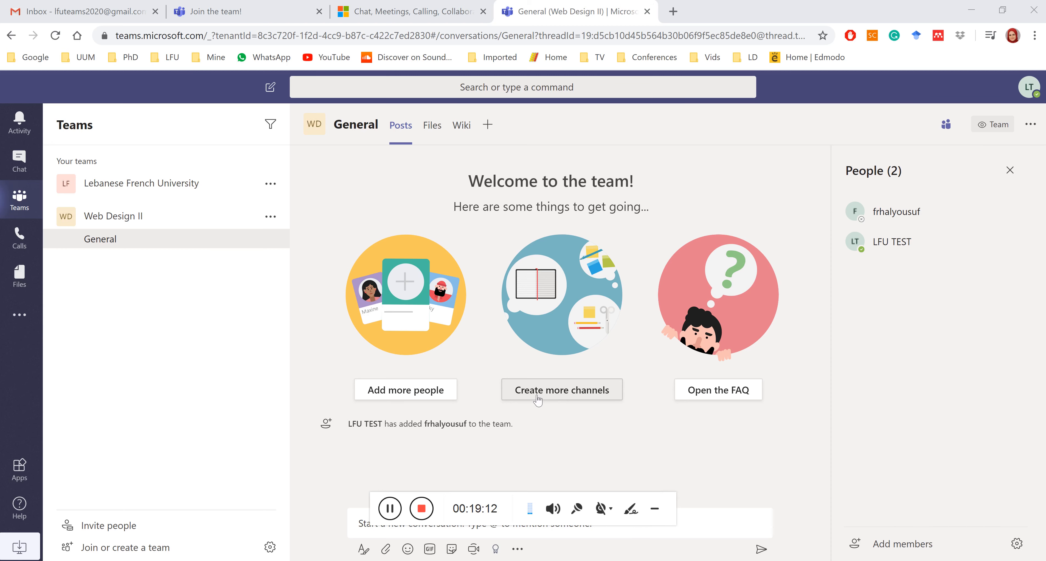
# Name the new Web Design II channel 'Intro. to CSS', removing invalid leading and trailing characters.
pyautogui.click(564, 390)
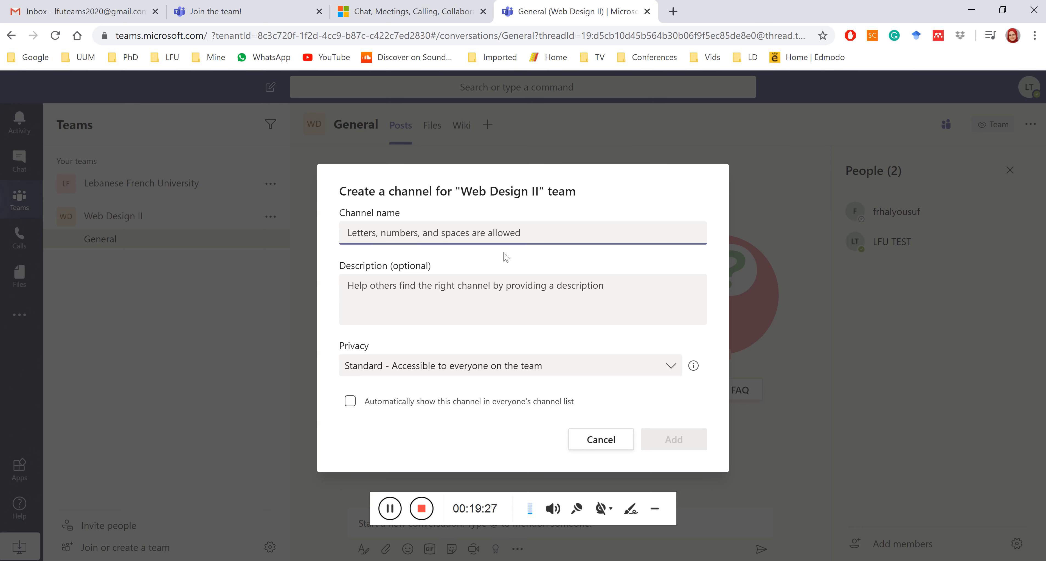
pyautogui.write('.')
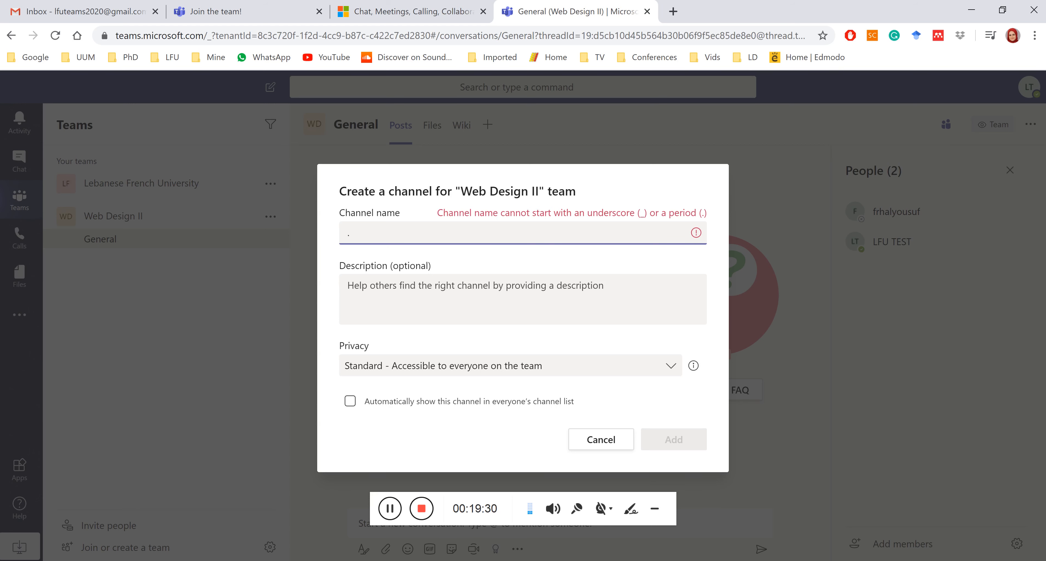
pyautogui.press('BackSpace')
pyautogui.write('_')
pyautogui.press('BackSpace')
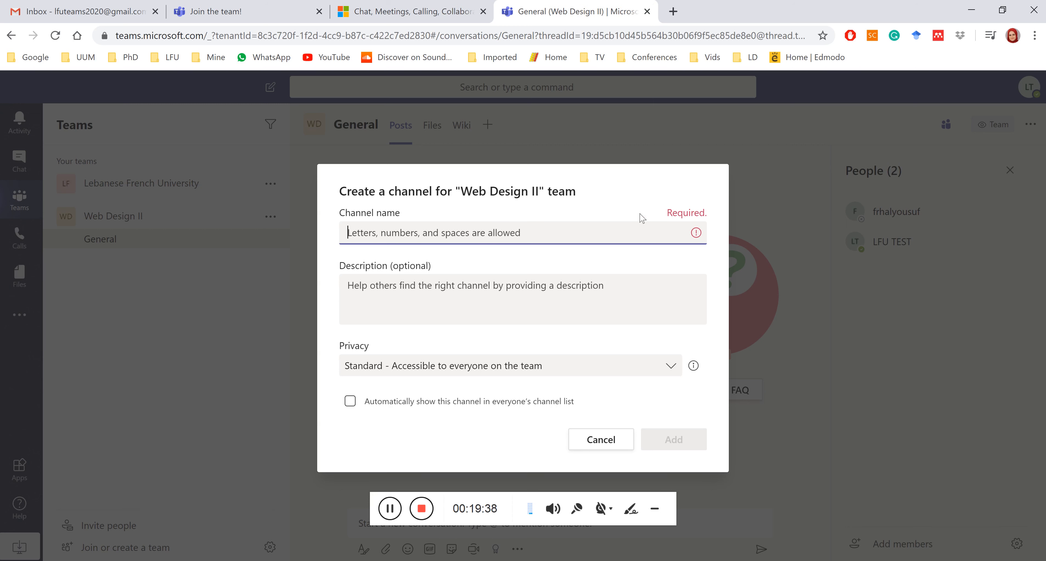
pyautogui.write('I')
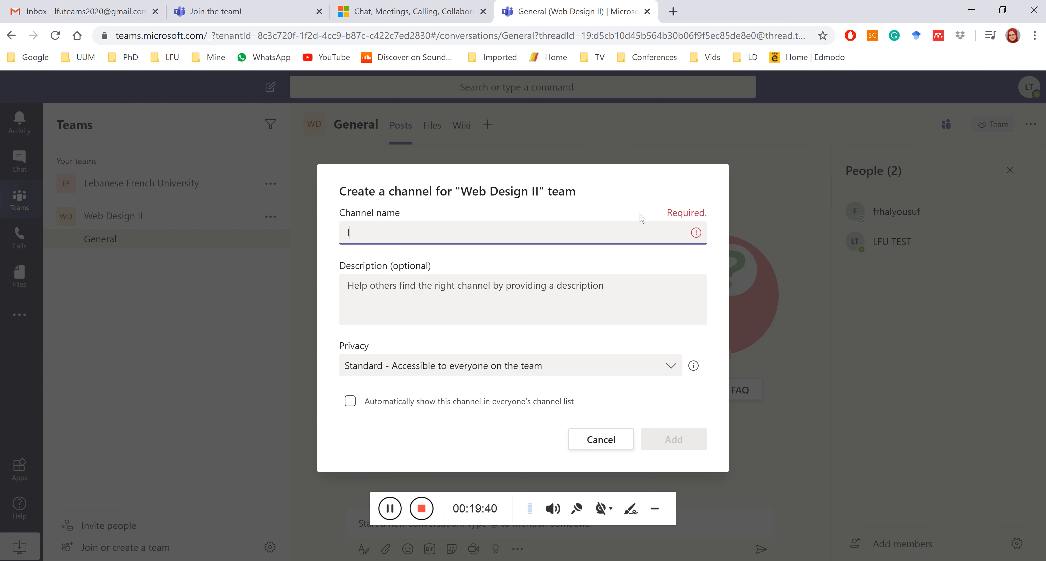
pyautogui.write('ntro')
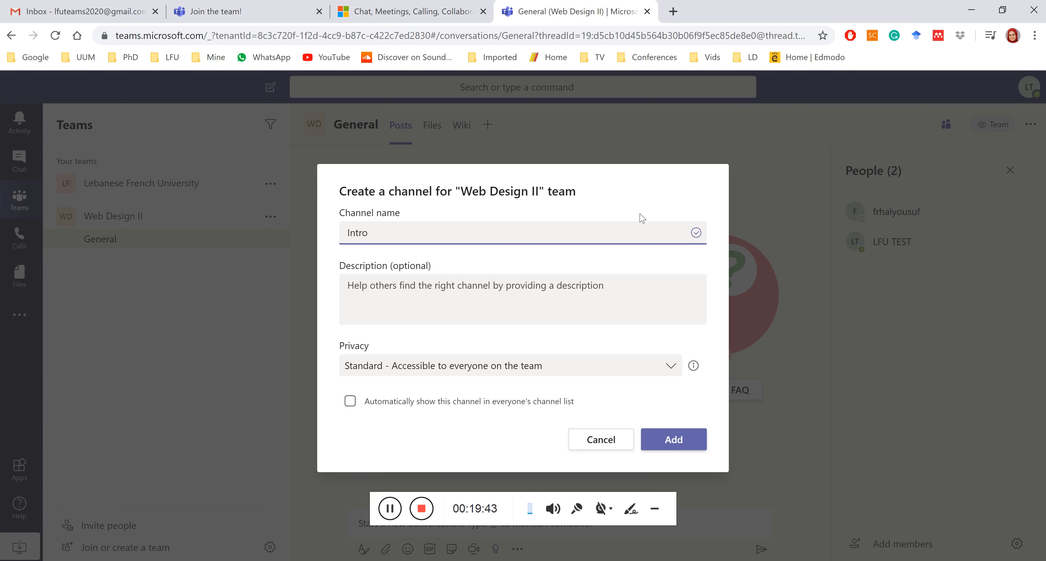
pyautogui.write('. to CSS')
pyautogui.write('.')
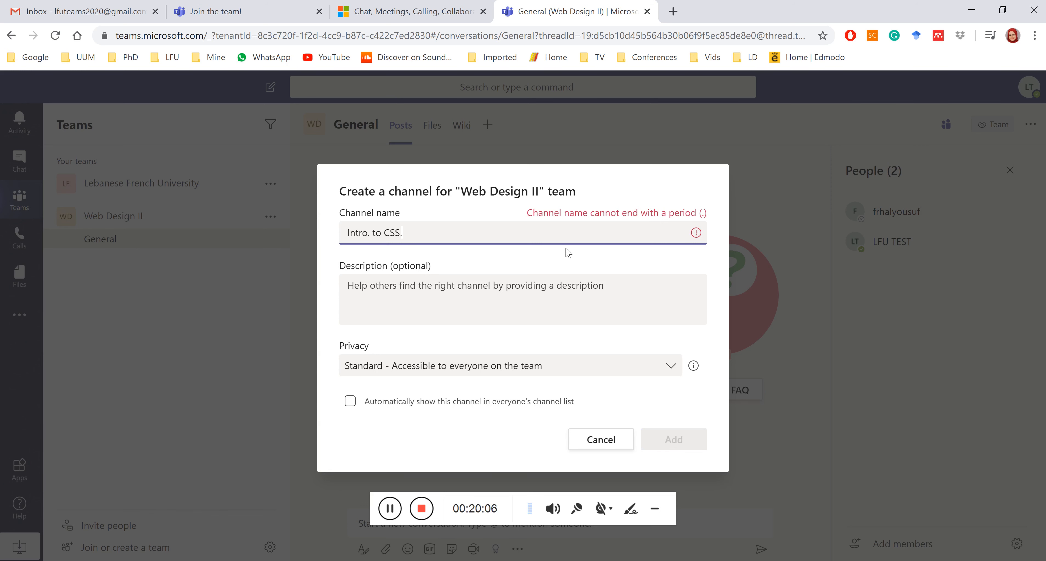
pyautogui.press('BackSpace')
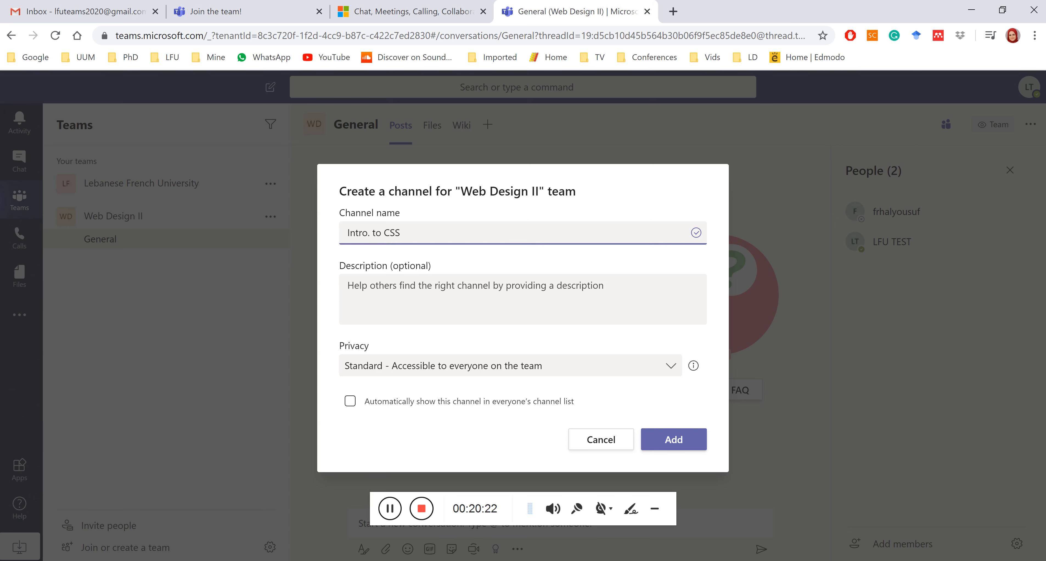
pyautogui.click(407, 285)
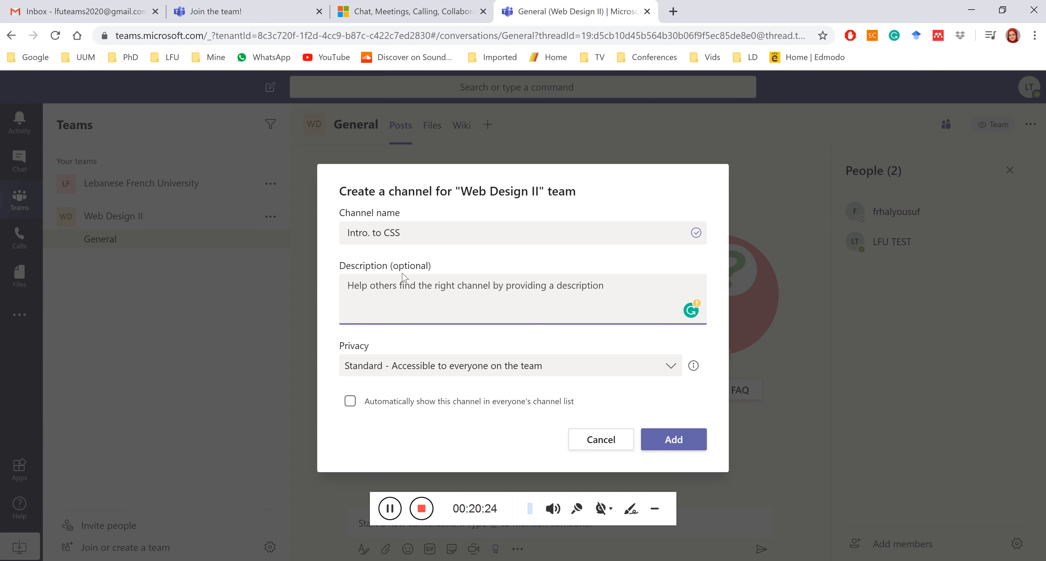
pyautogui.doubleClick(407, 286)
pyautogui.doubleClick(410, 265)
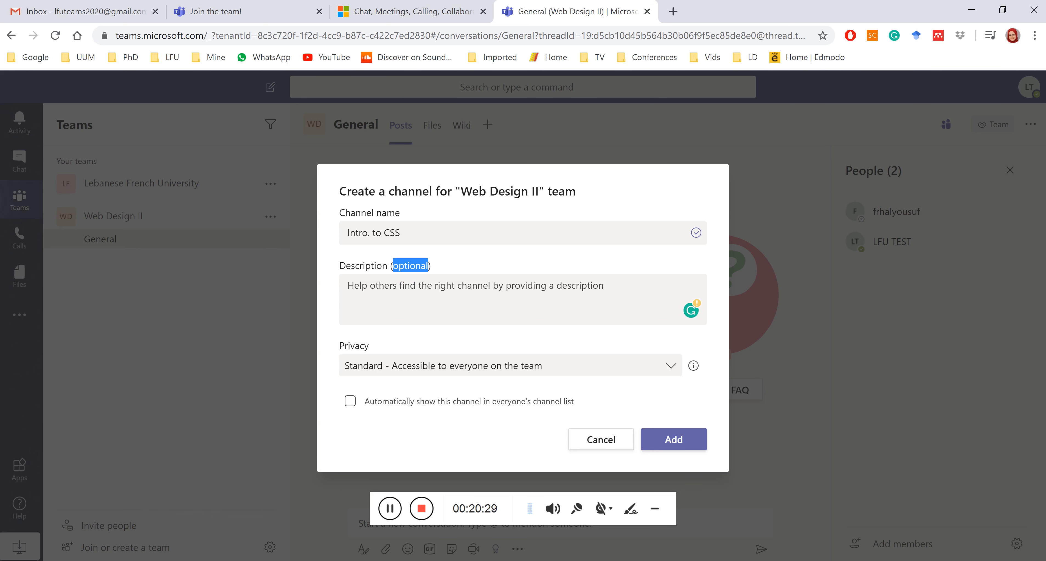
pyautogui.click(409, 289)
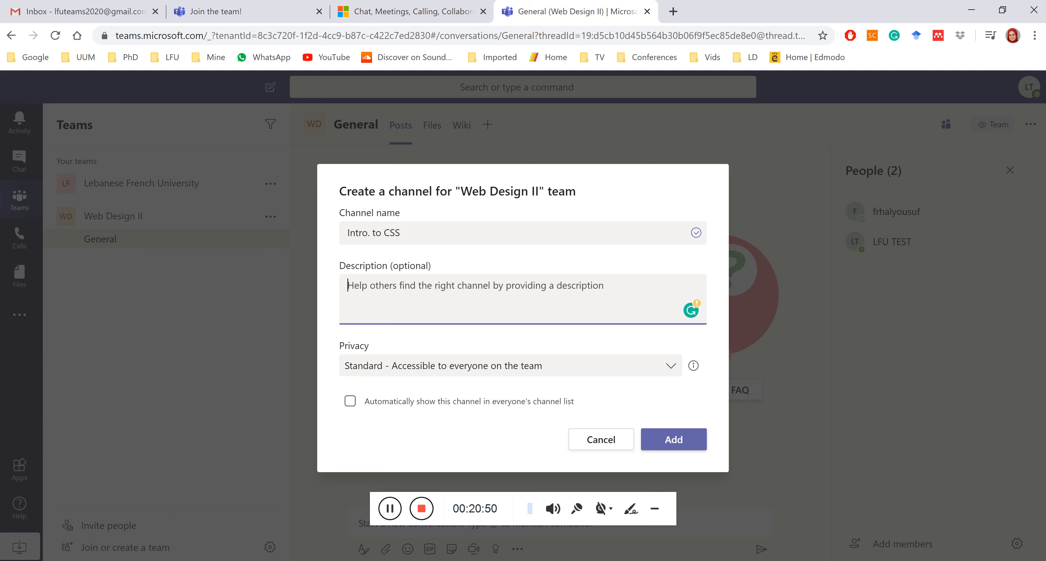
pyautogui.press('Tab')
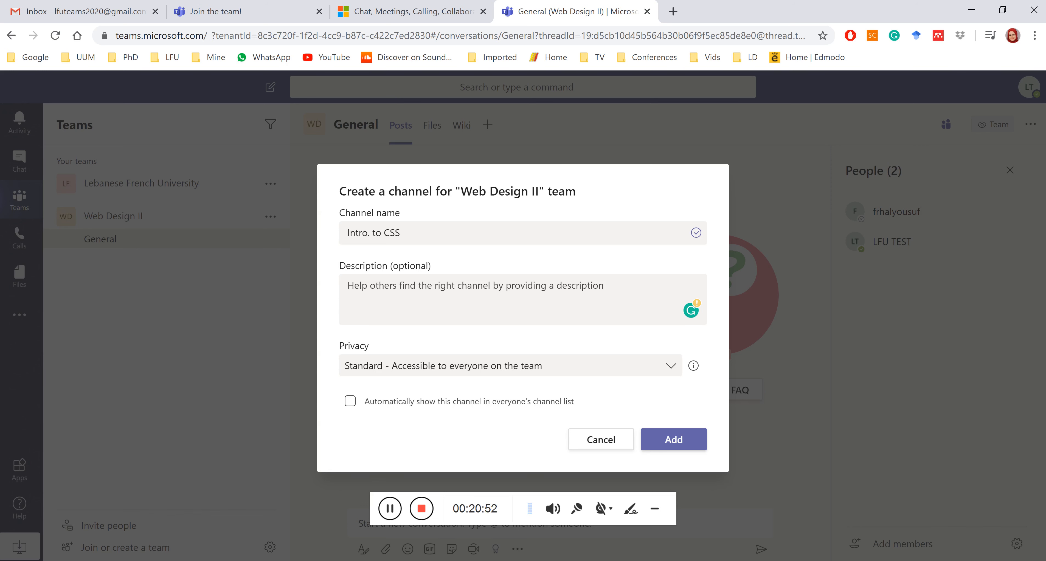
pyautogui.click(379, 370)
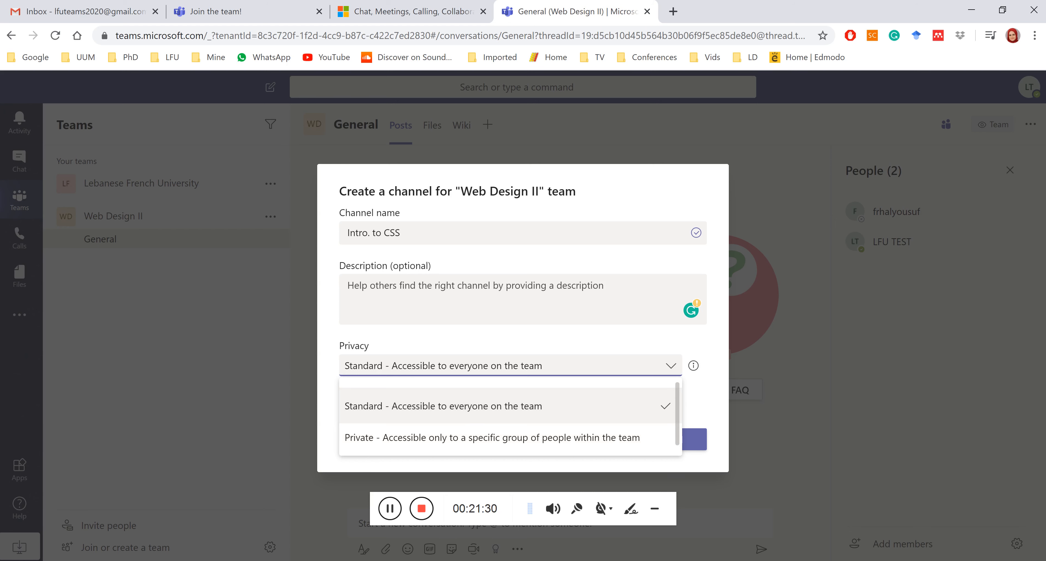
pyautogui.click(478, 408)
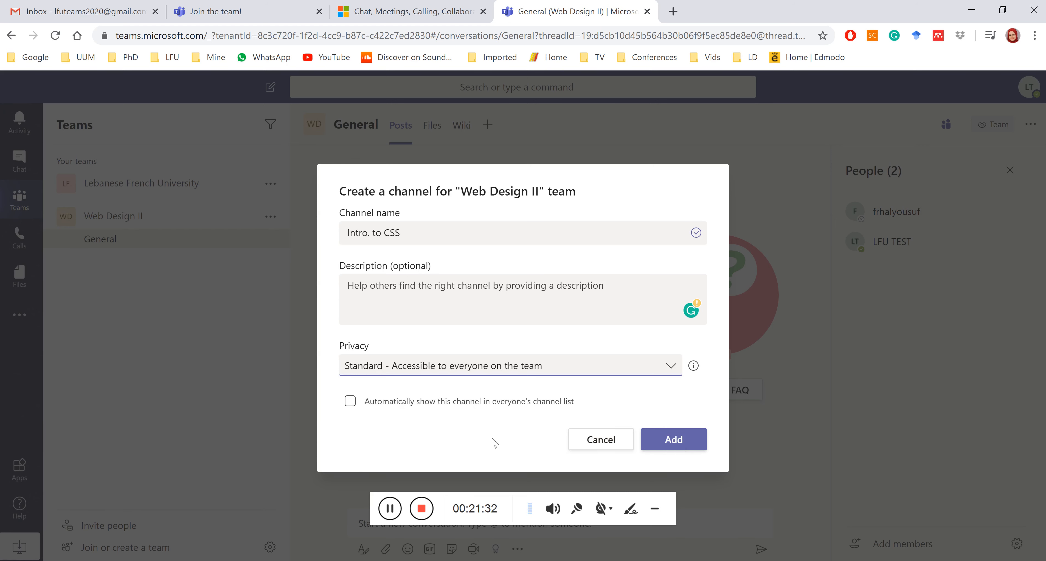
# Create the Intro. to CSS channel and post 'Hello everyone' in it.
pyautogui.click(680, 441)
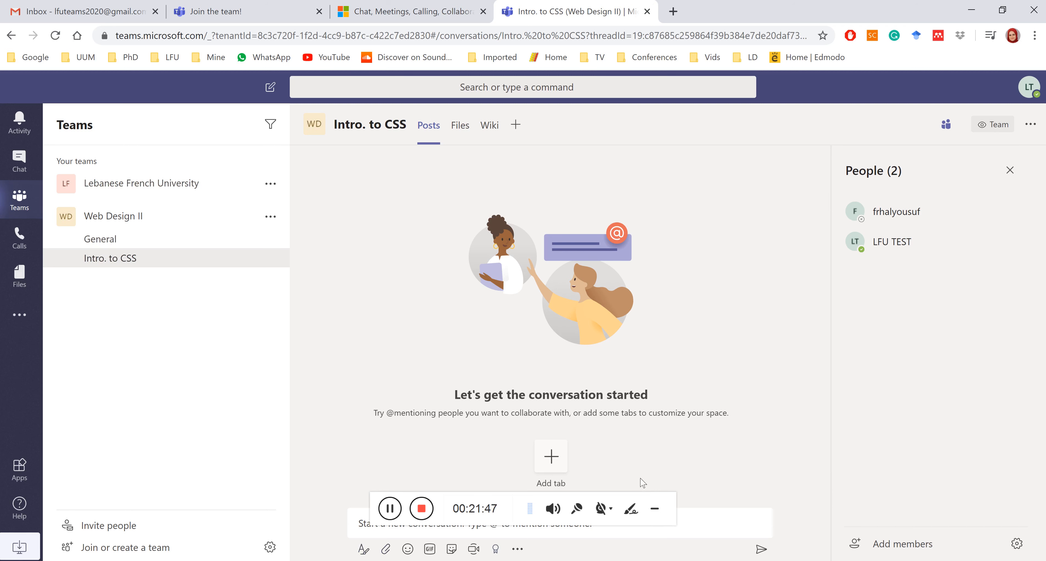
pyautogui.click(654, 508)
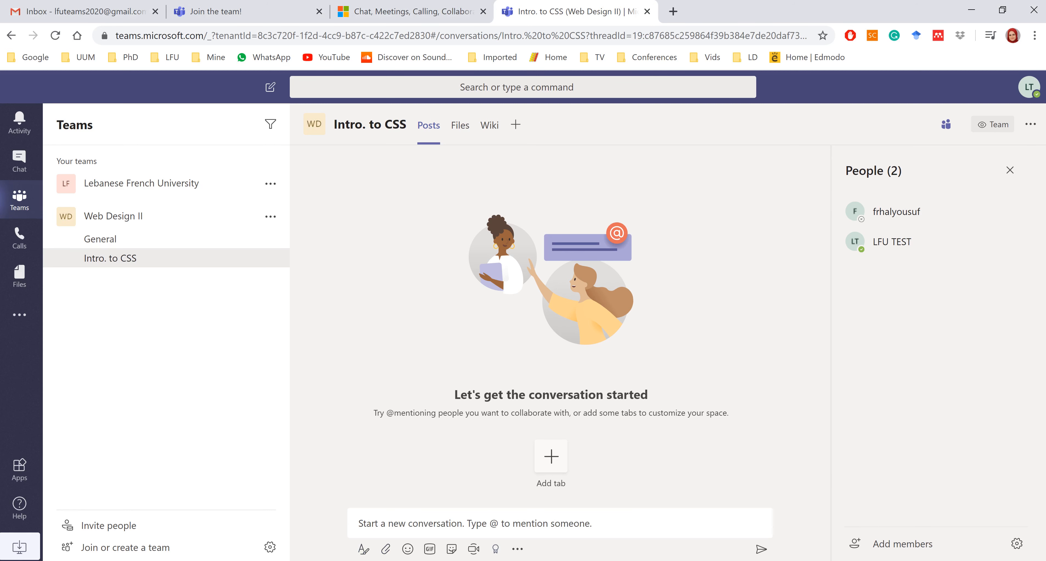
pyautogui.click(369, 524)
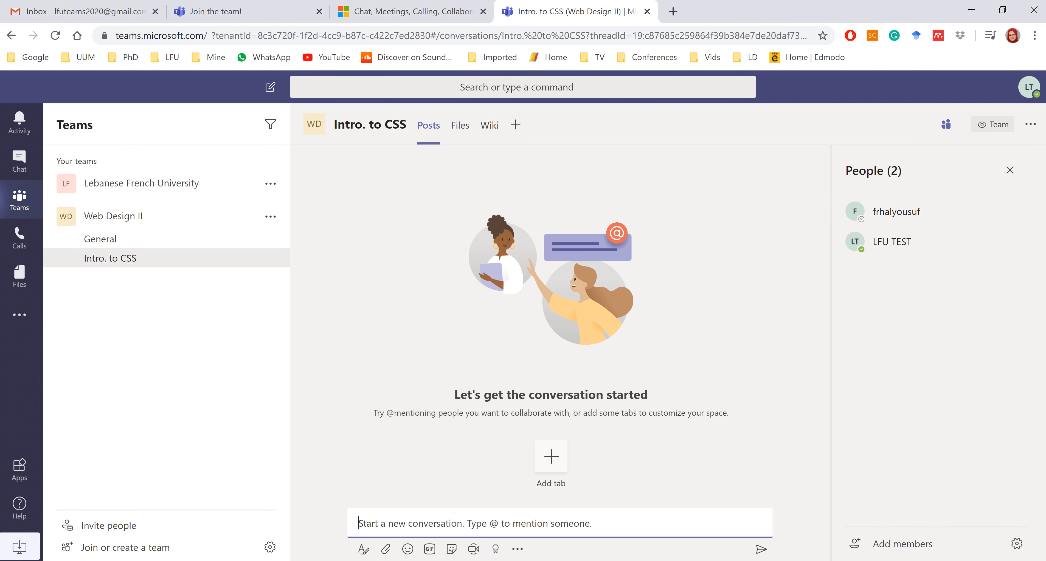
pyautogui.write('hell')
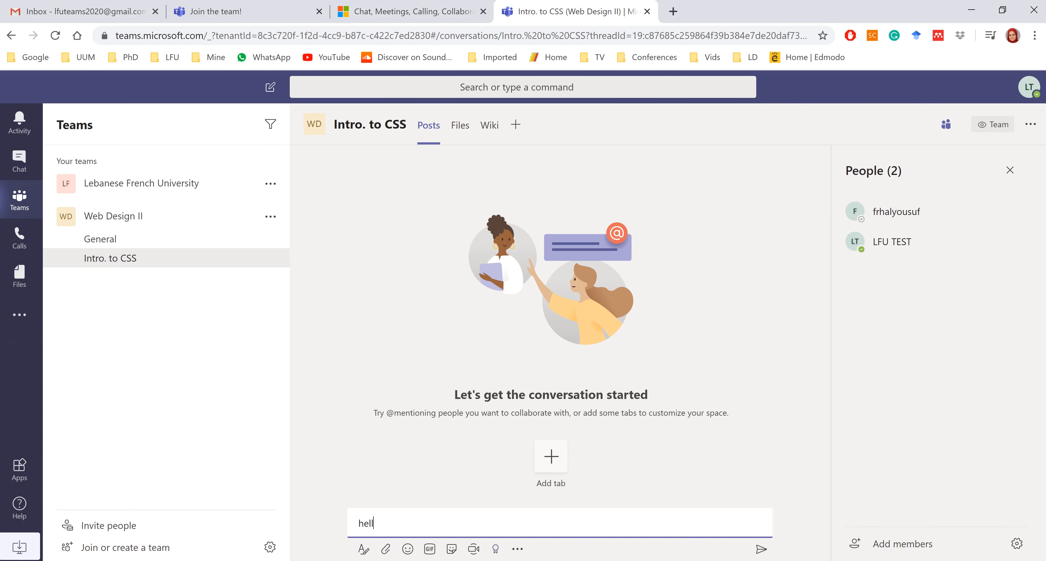
pyautogui.write('o everyone')
pyautogui.press('Return')
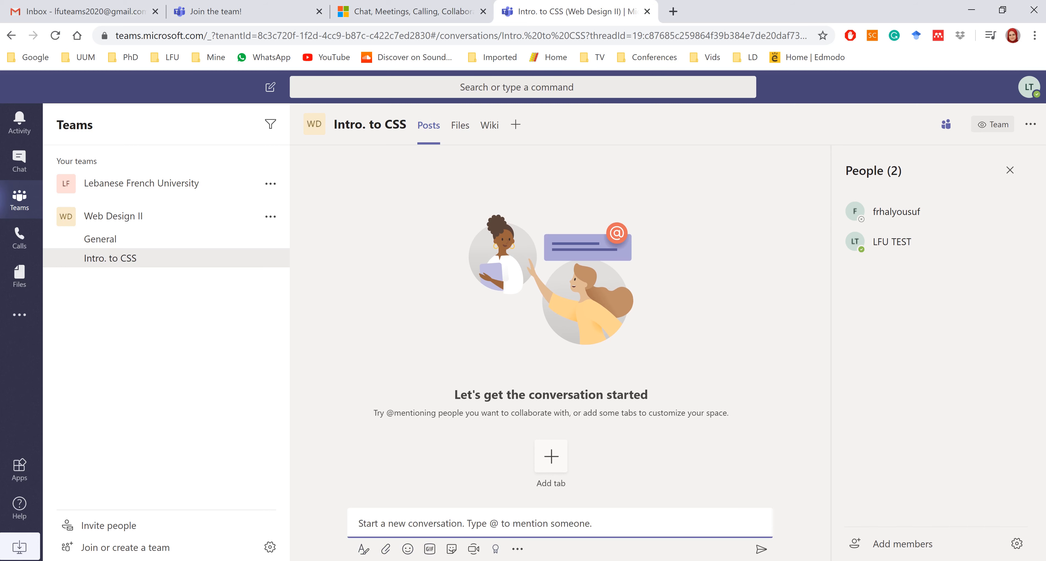
pyautogui.write('Hello e')
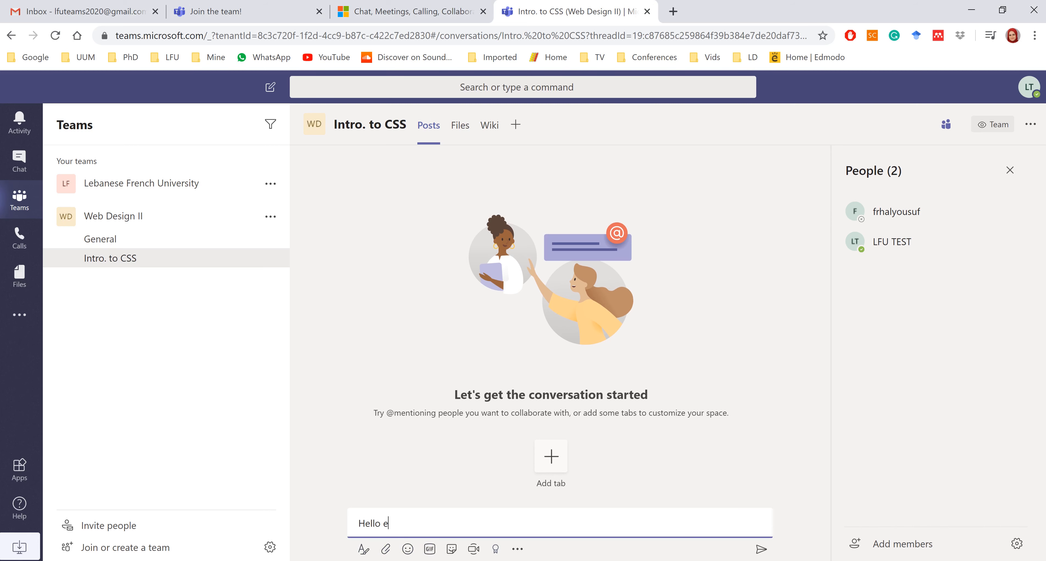
pyautogui.write('veryone')
pyautogui.press('Return')
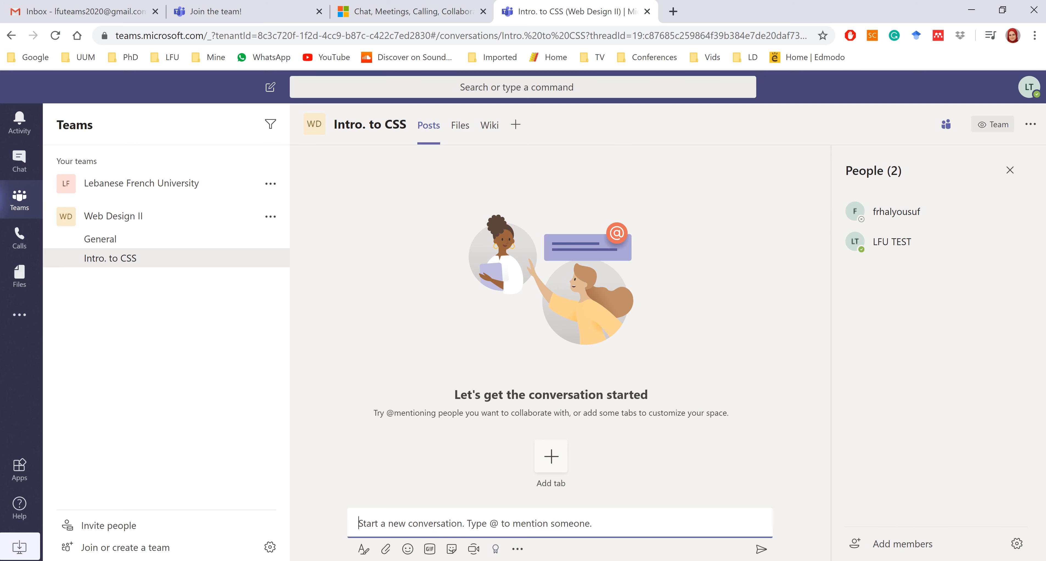
pyautogui.moveTo(401, 472)
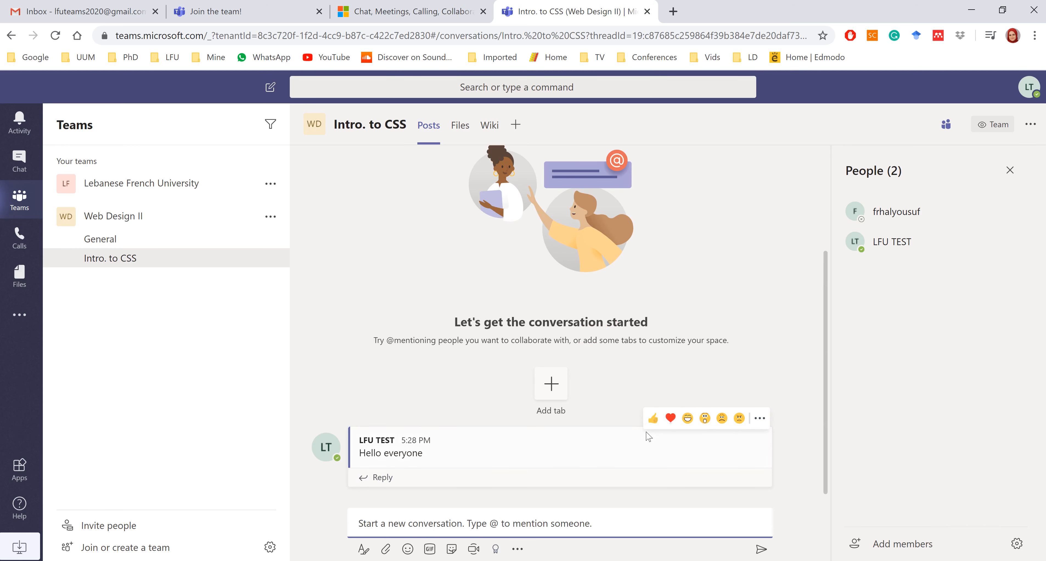
# Edit the greeting post to append '!!!' so it reads 'Hello everyone !!!' marked Edited.
pyautogui.click(759, 418)
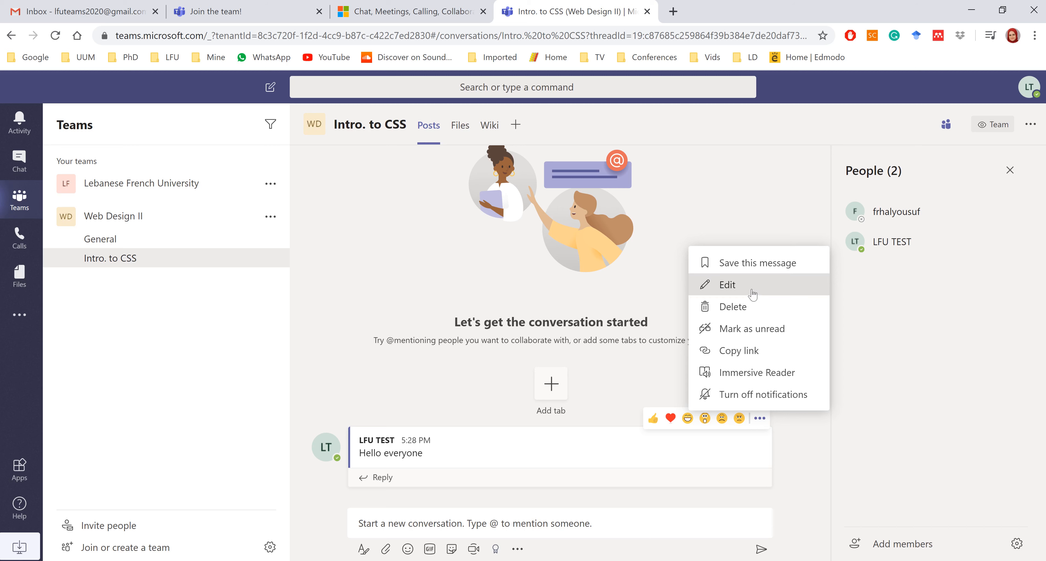
pyautogui.click(750, 290)
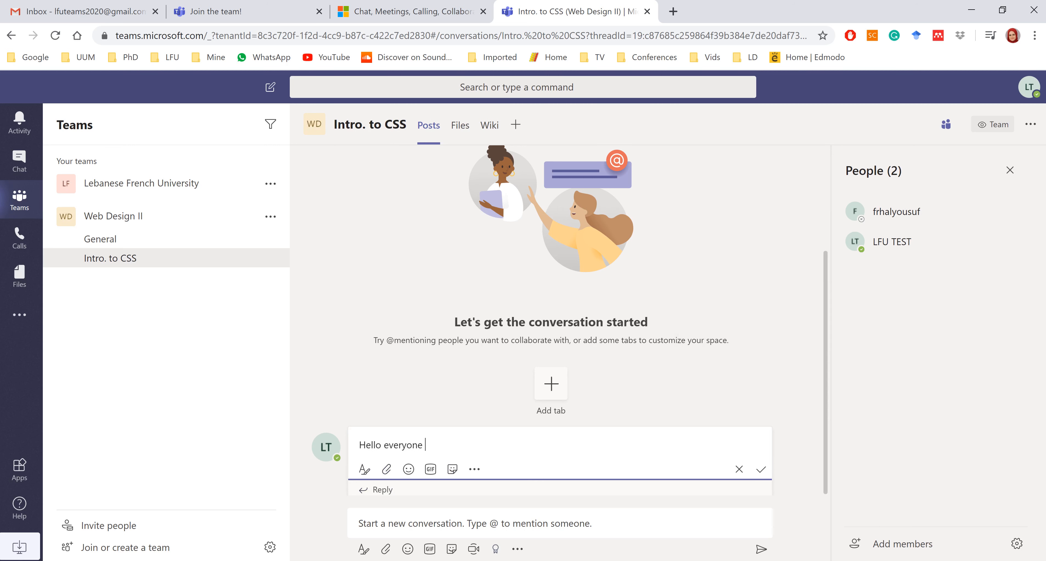
pyautogui.write('!!!')
pyautogui.press('Return')
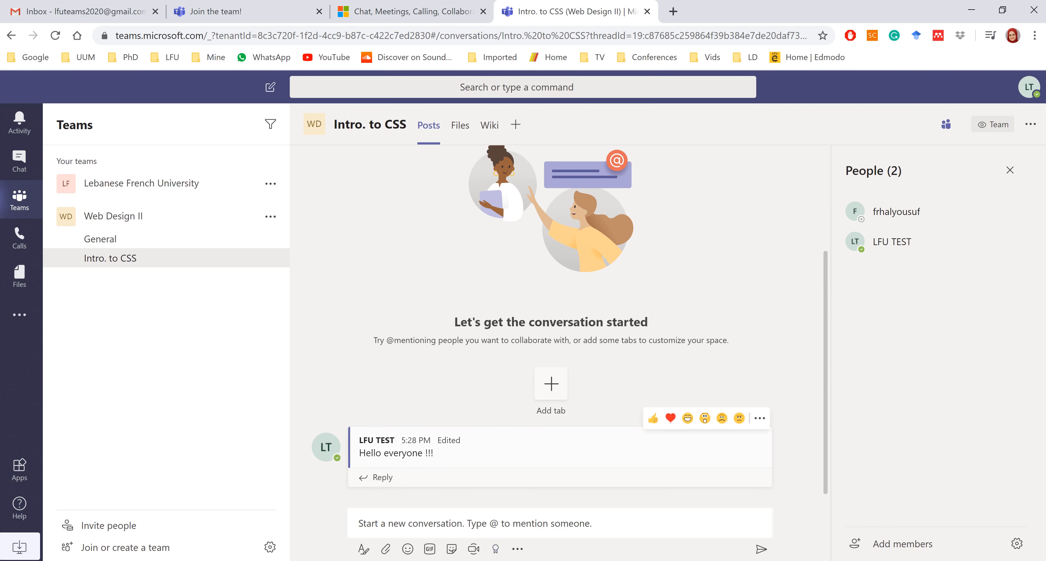
pyautogui.doubleClick(448, 440)
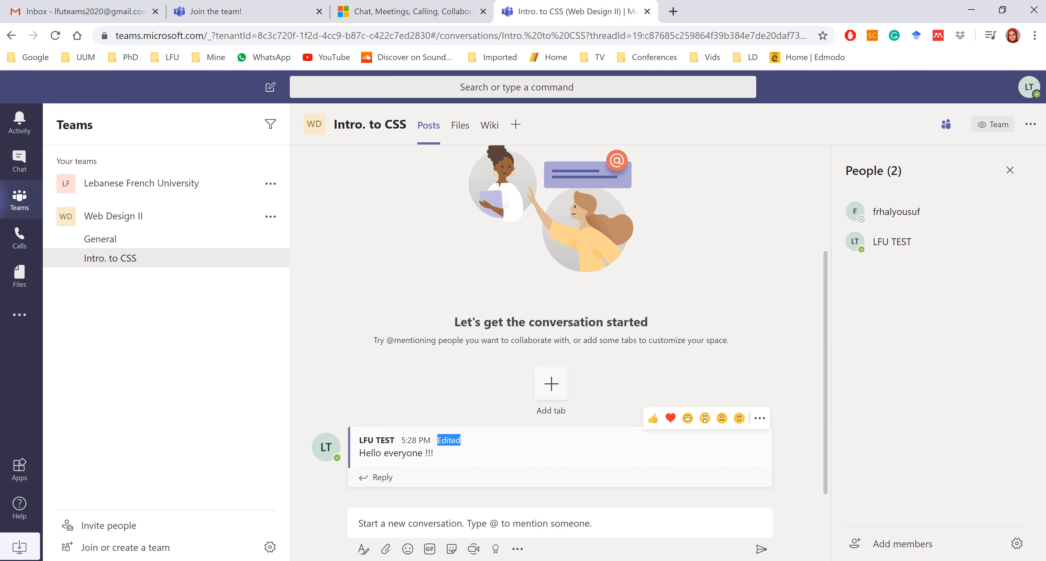
pyautogui.click(758, 420)
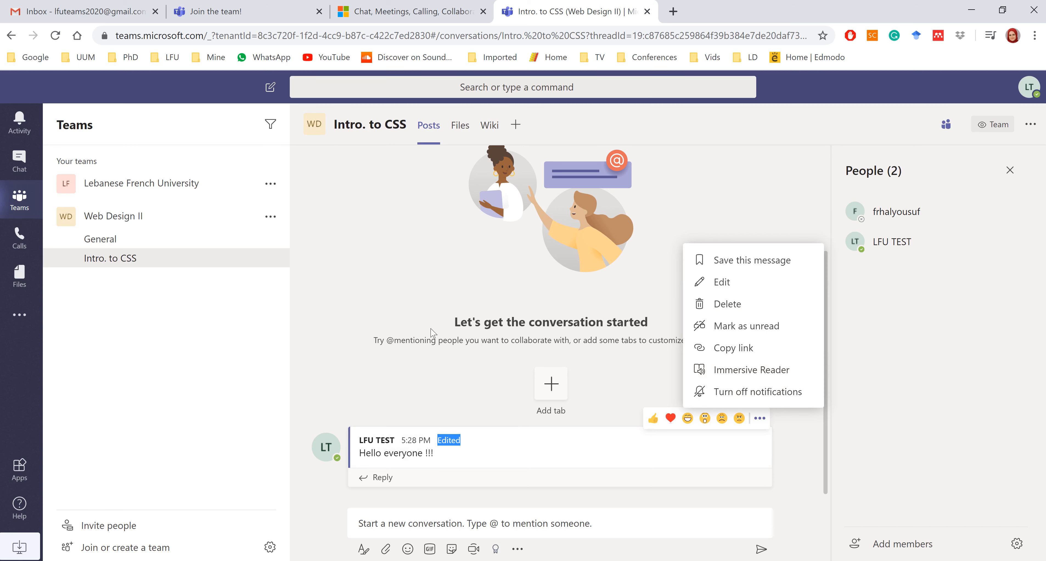
pyautogui.click(363, 353)
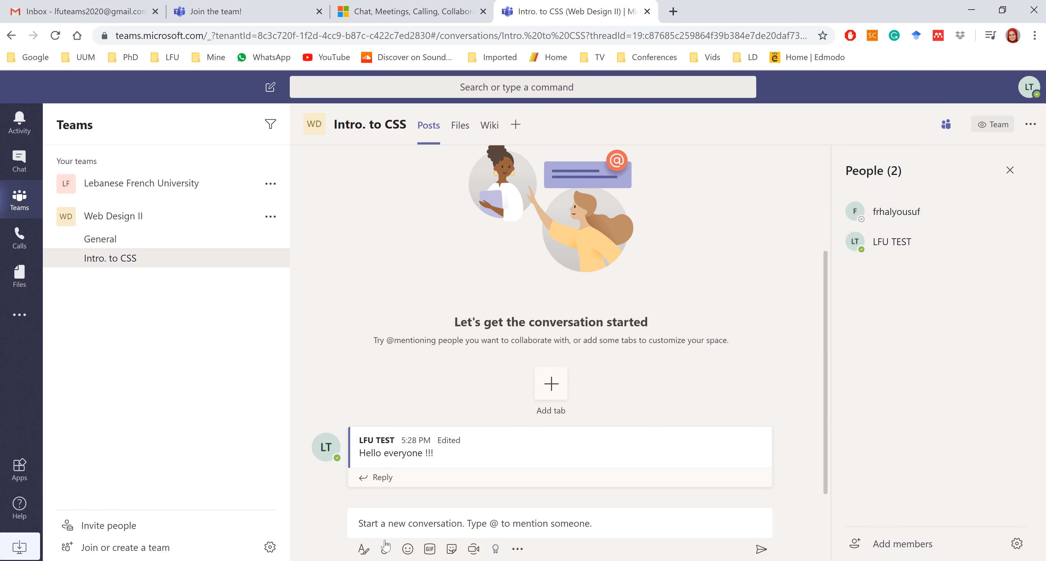
# Give the post the subject 'Important Notice' and choose orange as the text colour.
pyautogui.click(364, 551)
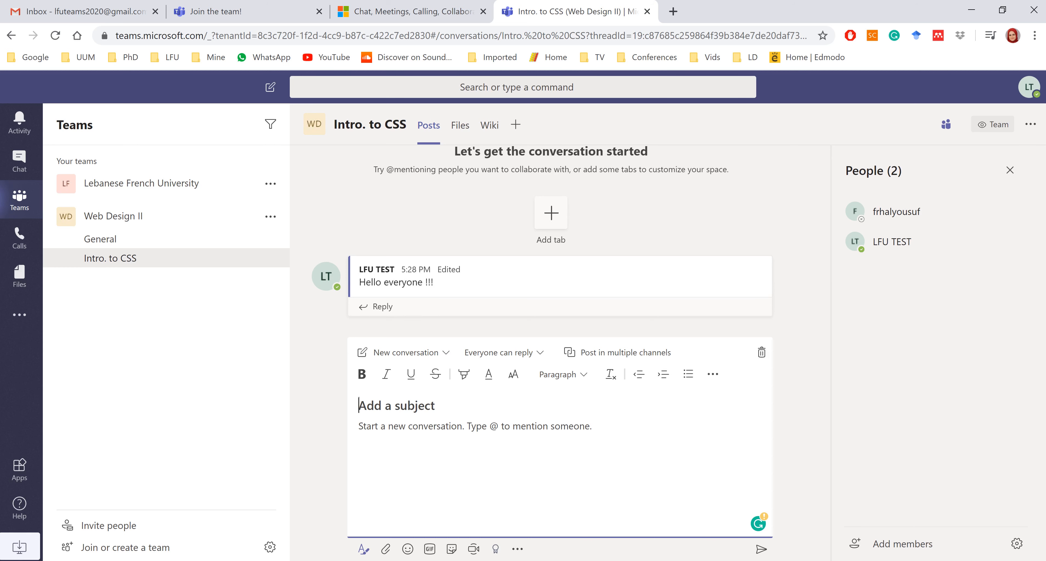
pyautogui.write('Imp')
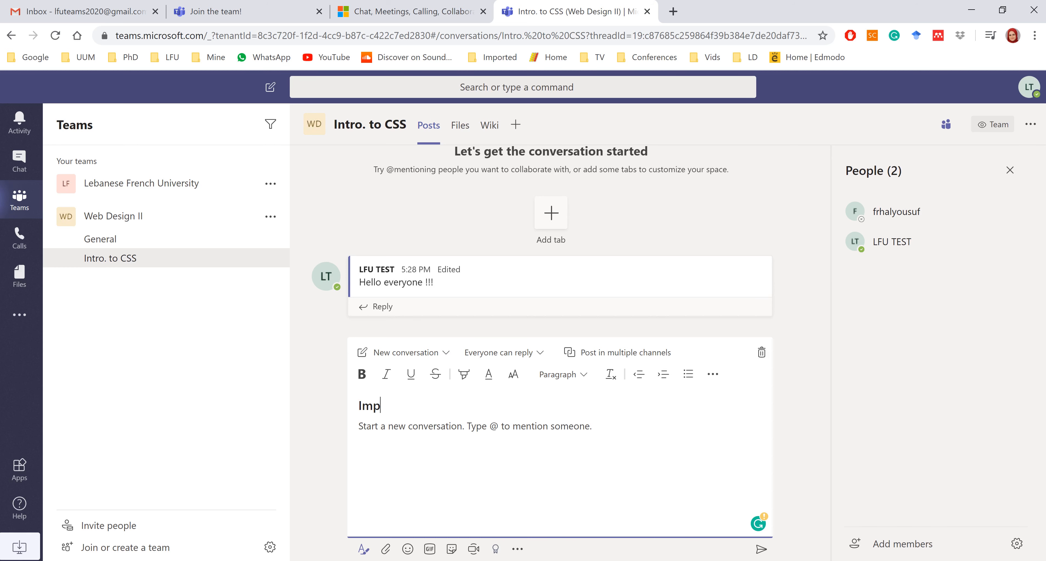
pyautogui.write('ortant Notice')
pyautogui.doubleClick(386, 406)
pyautogui.click(483, 406)
pyautogui.moveTo(455, 406); pyautogui.dragTo(356, 407)
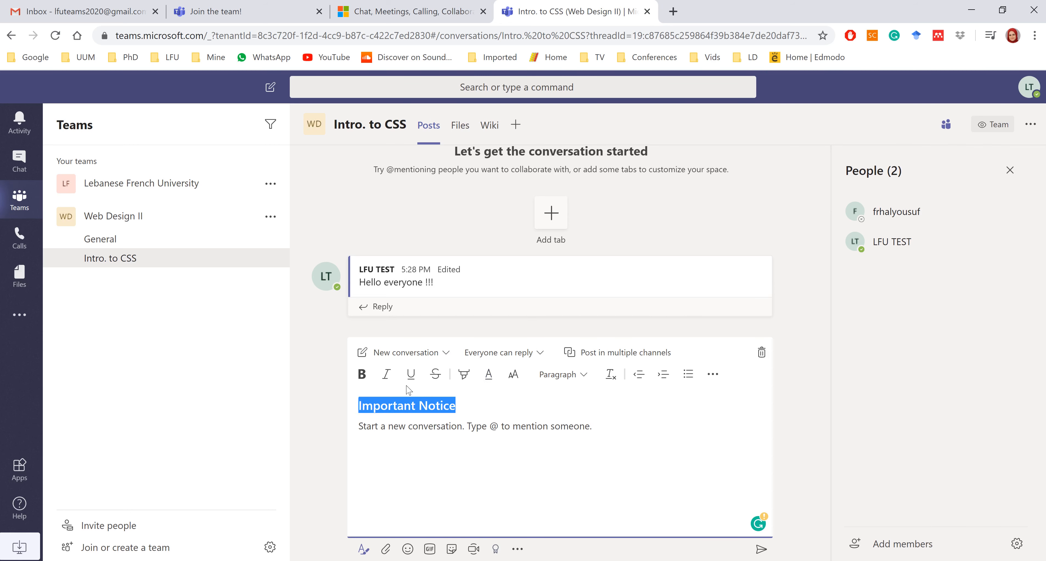
pyautogui.click(489, 380)
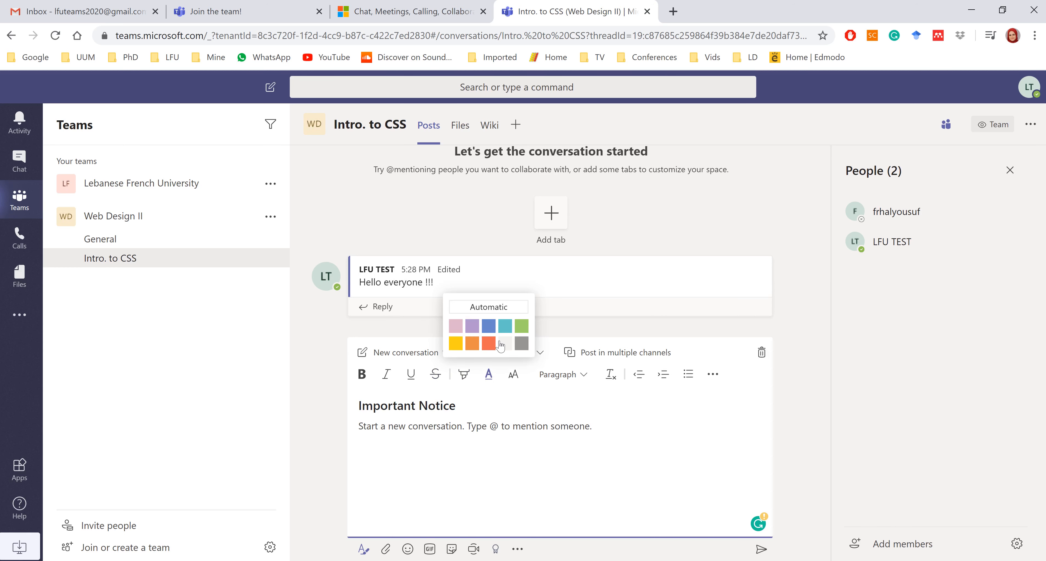
pyautogui.click(500, 344)
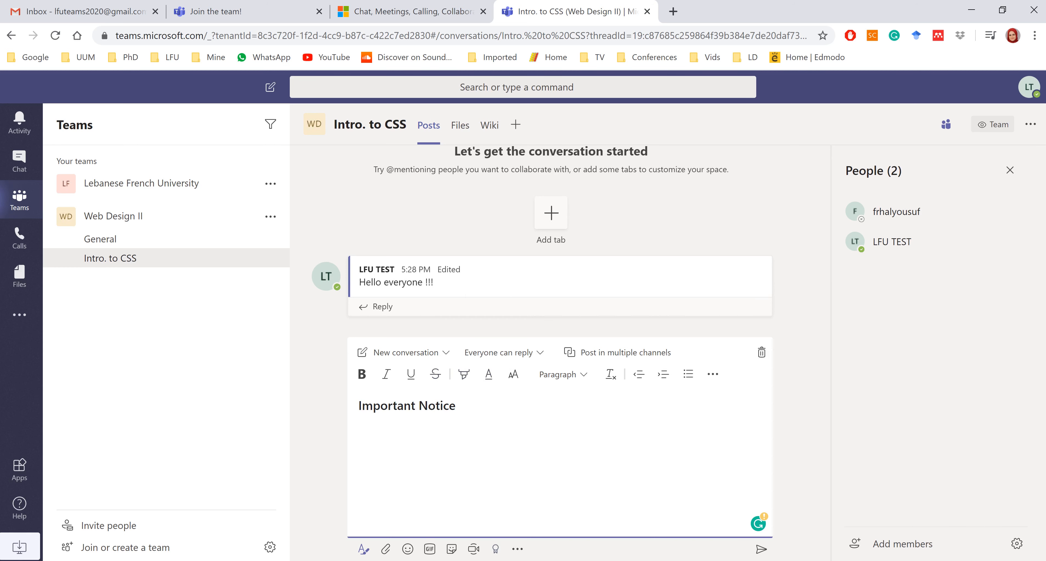
# Write the body line 'this is an important notice' and make it large, bold and underlined.
pyautogui.write('this is an important notice')
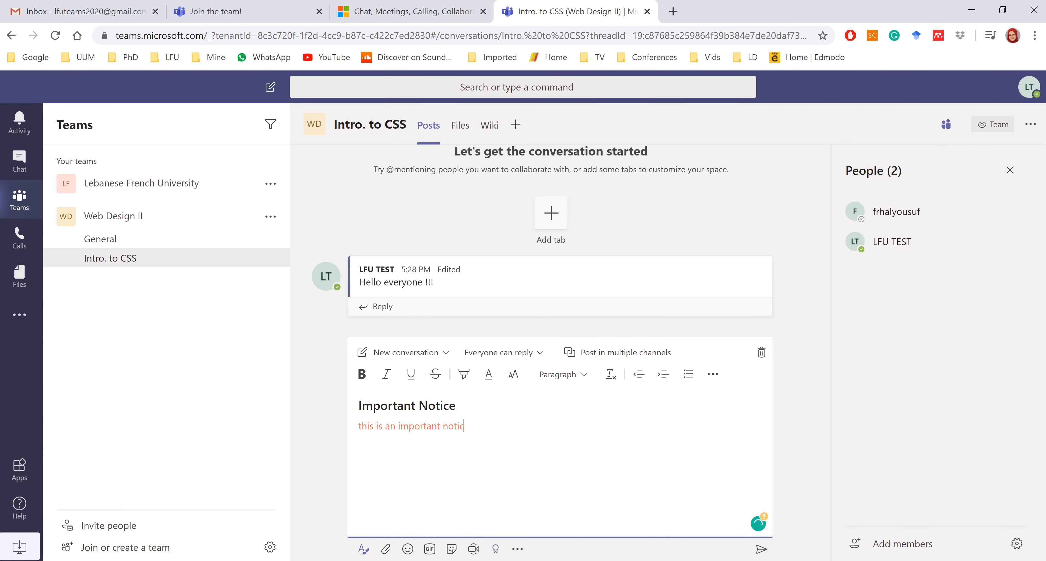
pyautogui.doubleClick(389, 426)
pyautogui.tripleClick(390, 426)
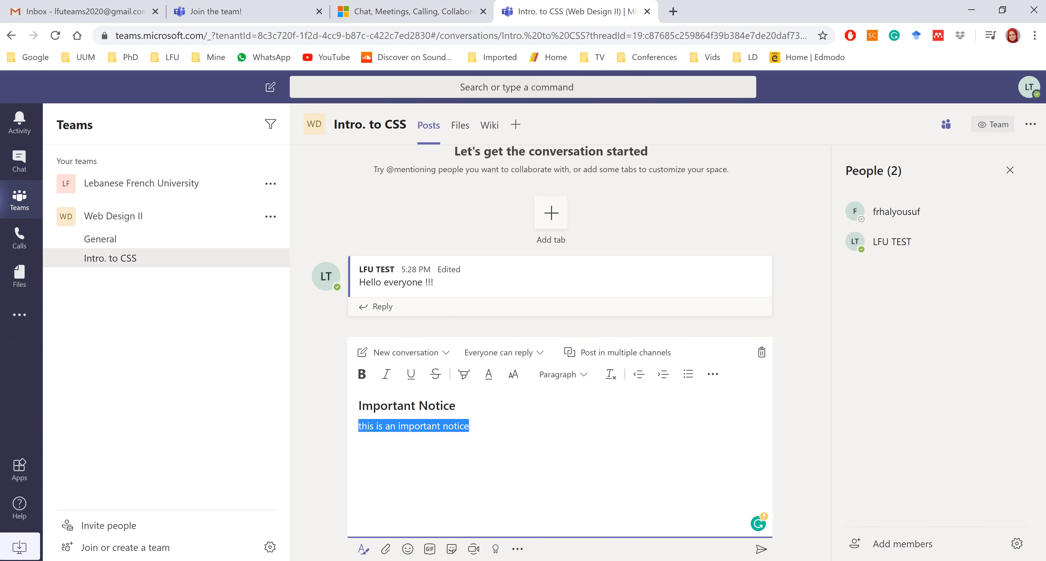
pyautogui.click(513, 377)
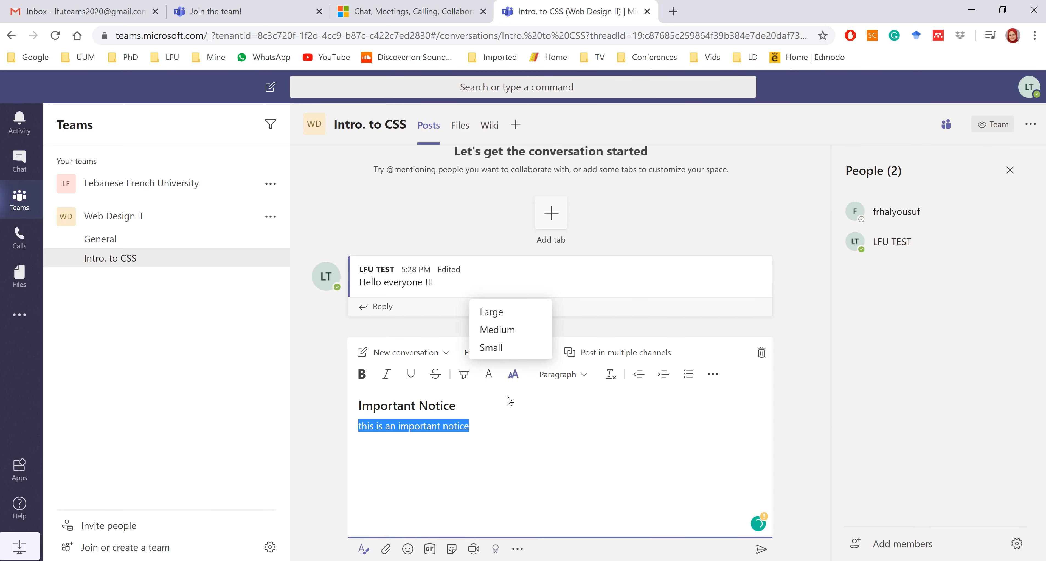
pyautogui.click(499, 318)
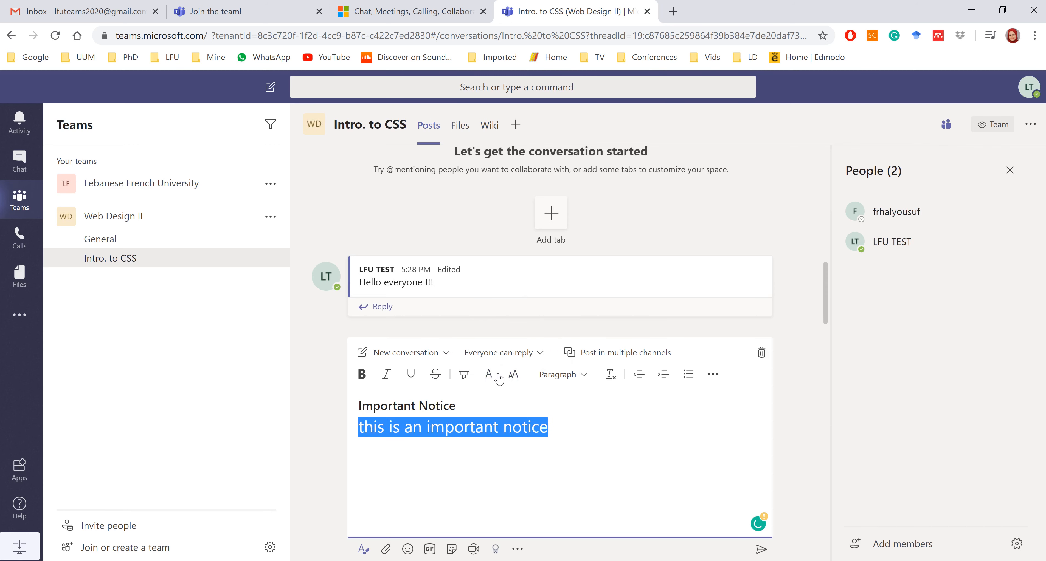
pyautogui.click(488, 381)
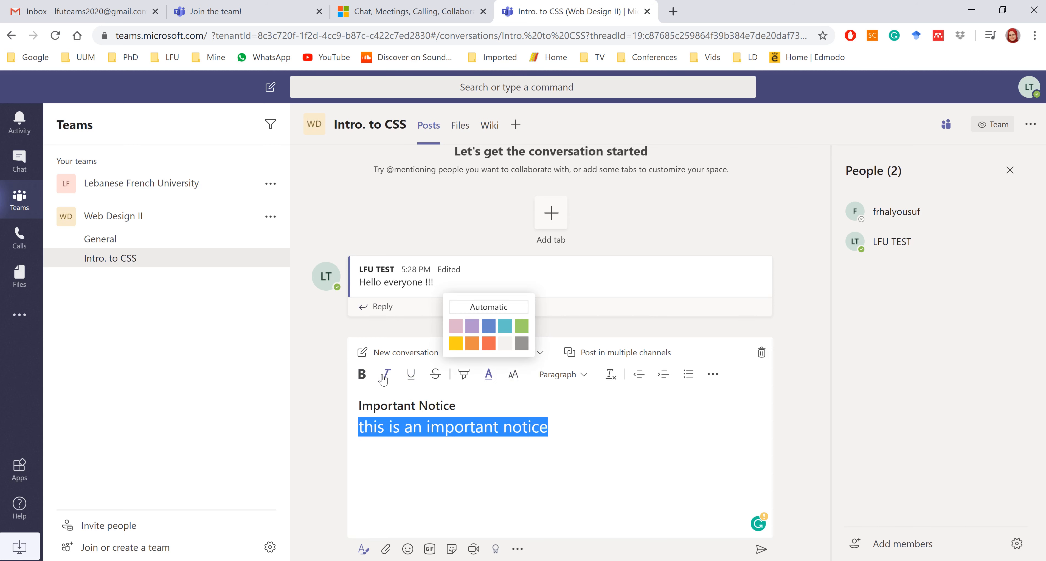
pyautogui.click(369, 376)
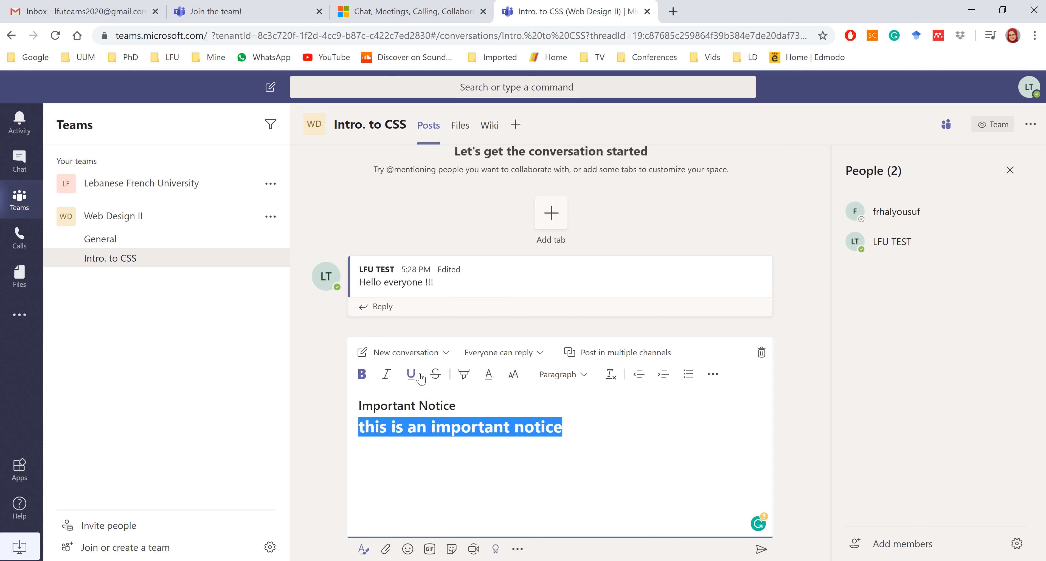
pyautogui.click(410, 374)
pyautogui.press('Right')
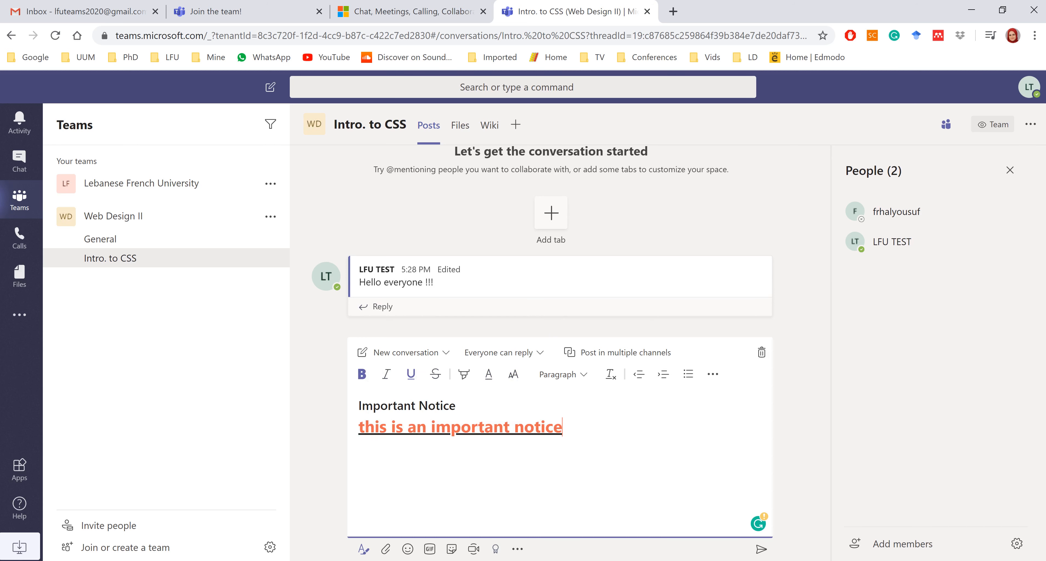
pyautogui.press('Return')
# Post the notice, then send 'check this file' with BSC equalization.jpg attached.
pyautogui.click(761, 550)
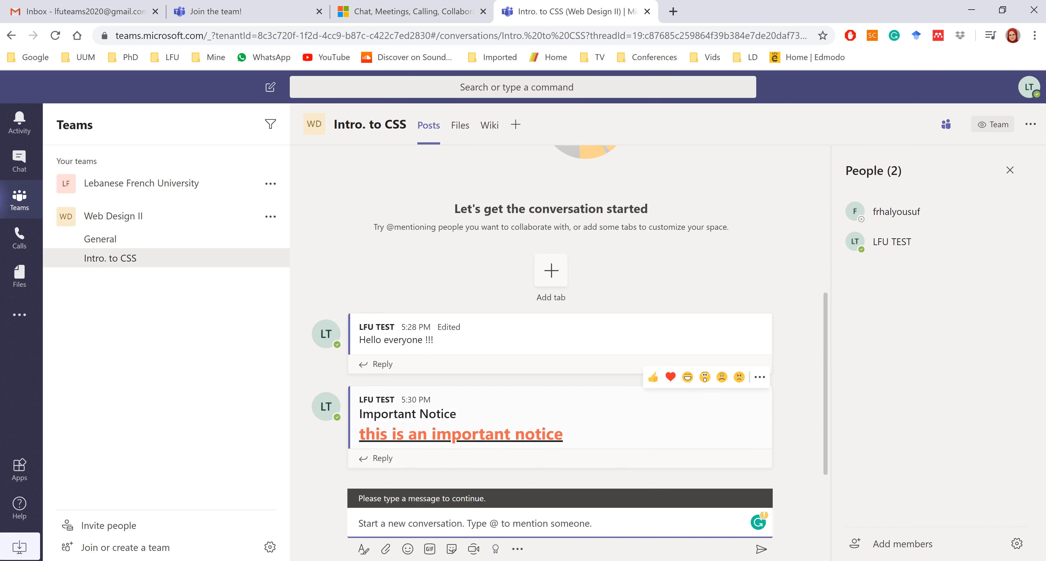
pyautogui.click(395, 548)
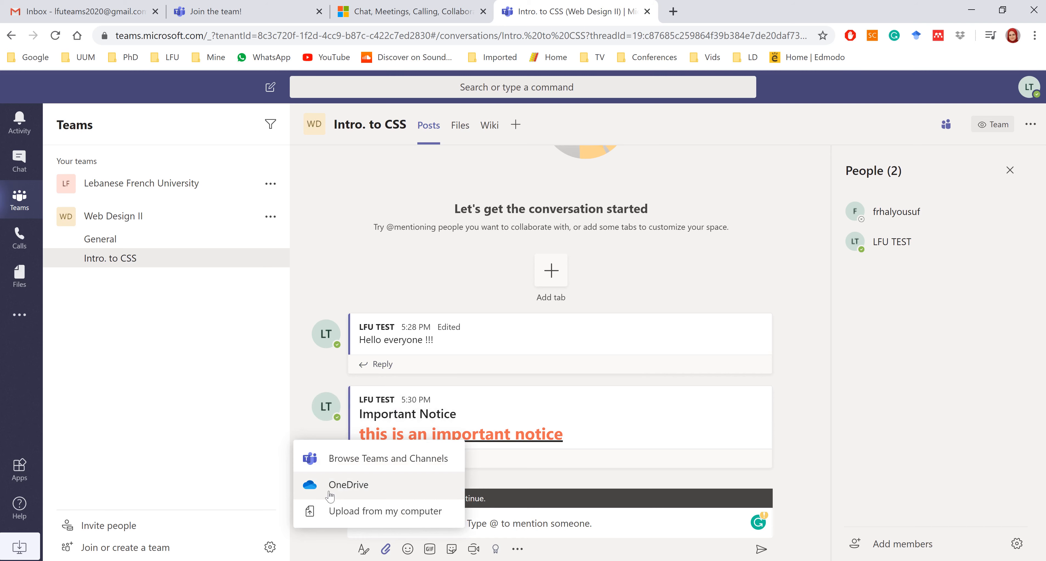
pyautogui.click(330, 513)
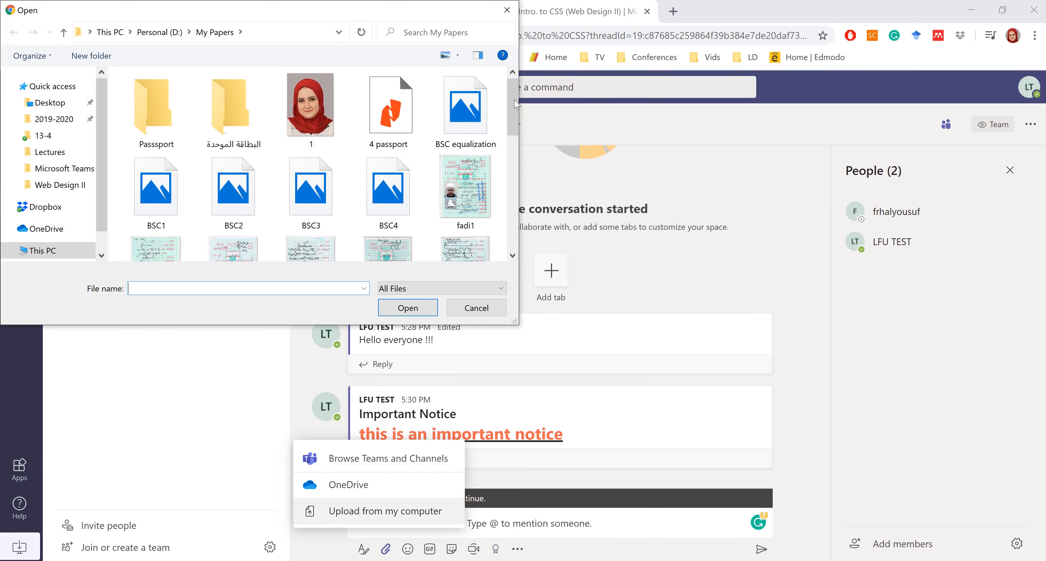
pyautogui.moveTo(514, 104); pyautogui.dragTo(513, 71)
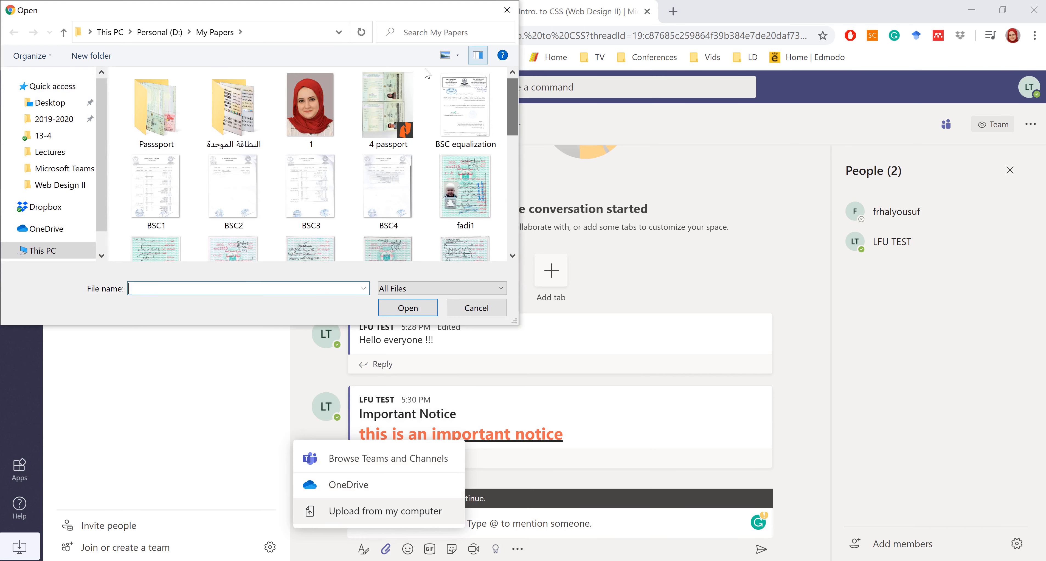
pyautogui.doubleClick(500, 124)
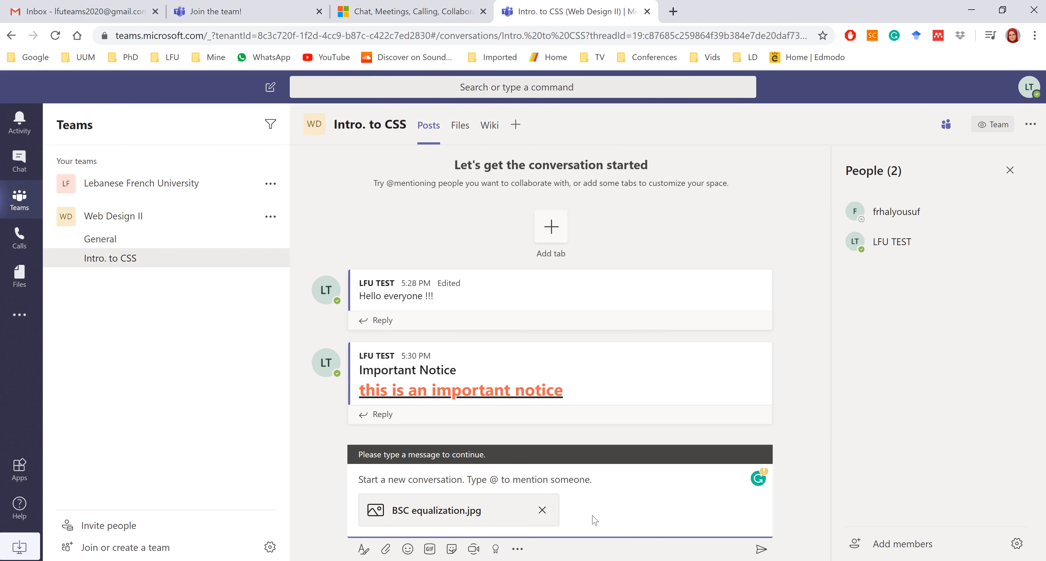
pyautogui.click(761, 551)
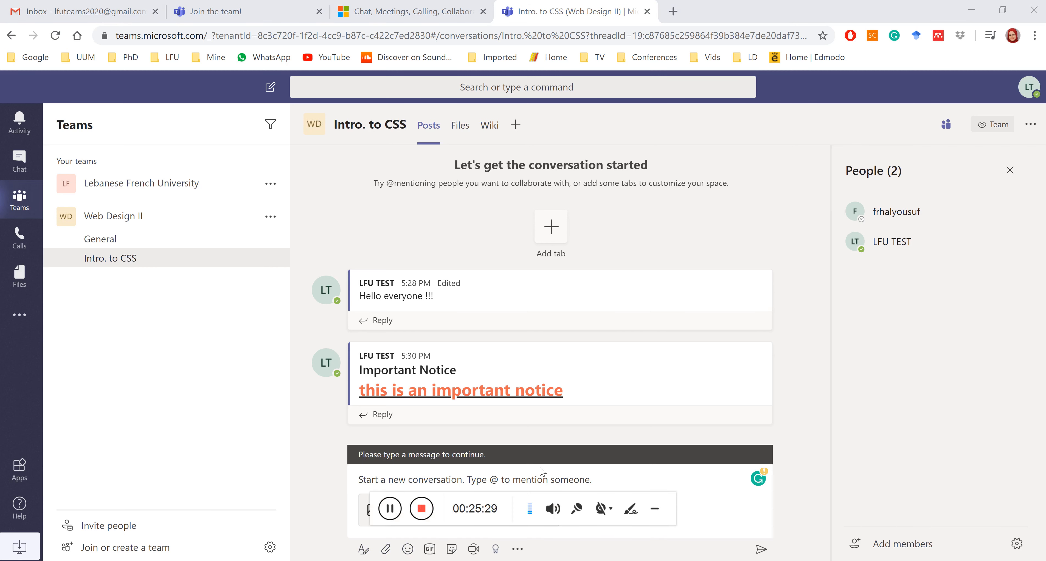
pyautogui.click(365, 526)
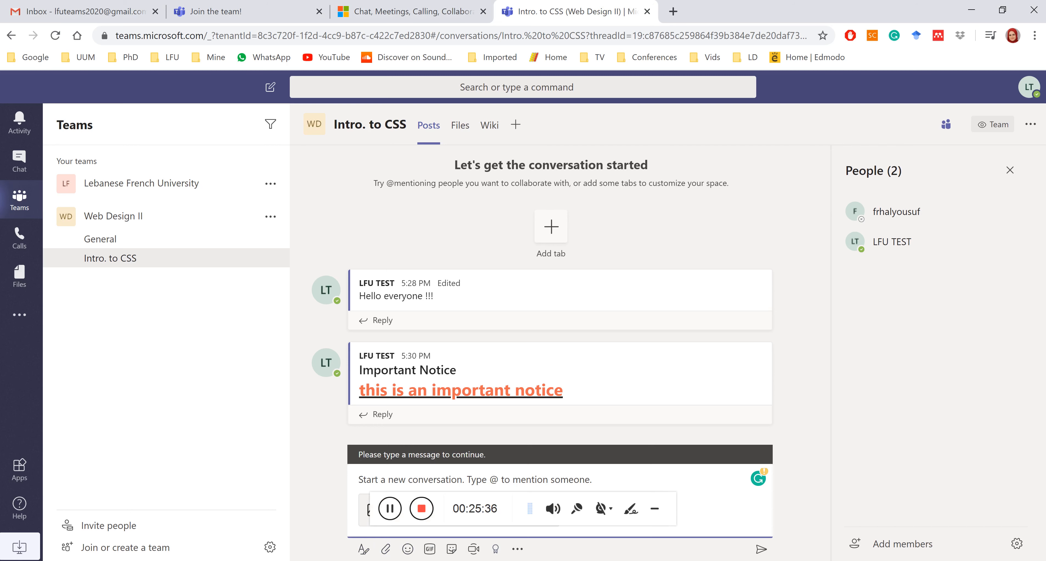
pyautogui.write('check thi')
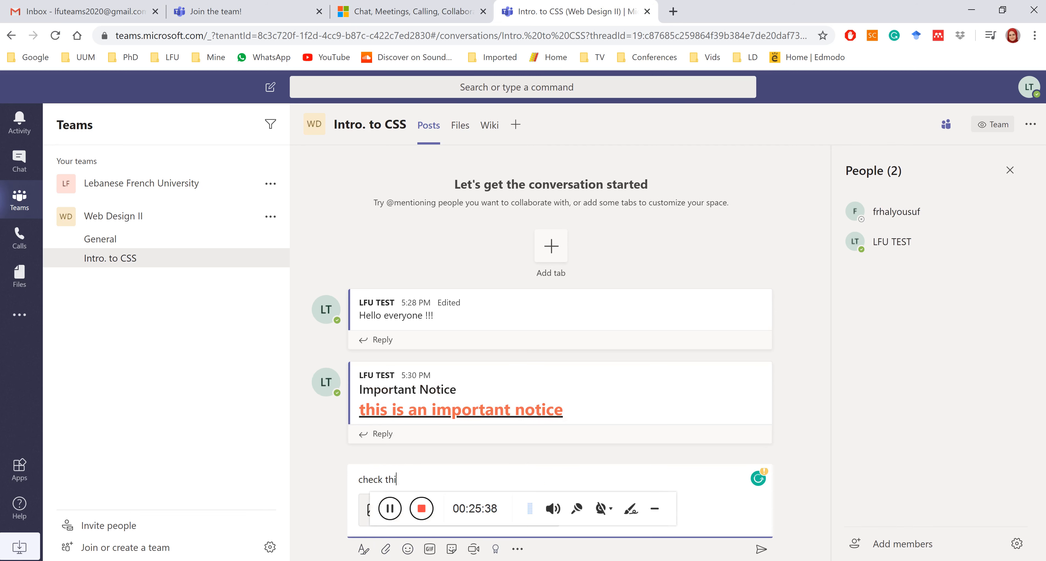
pyautogui.write('s file')
pyautogui.click(770, 551)
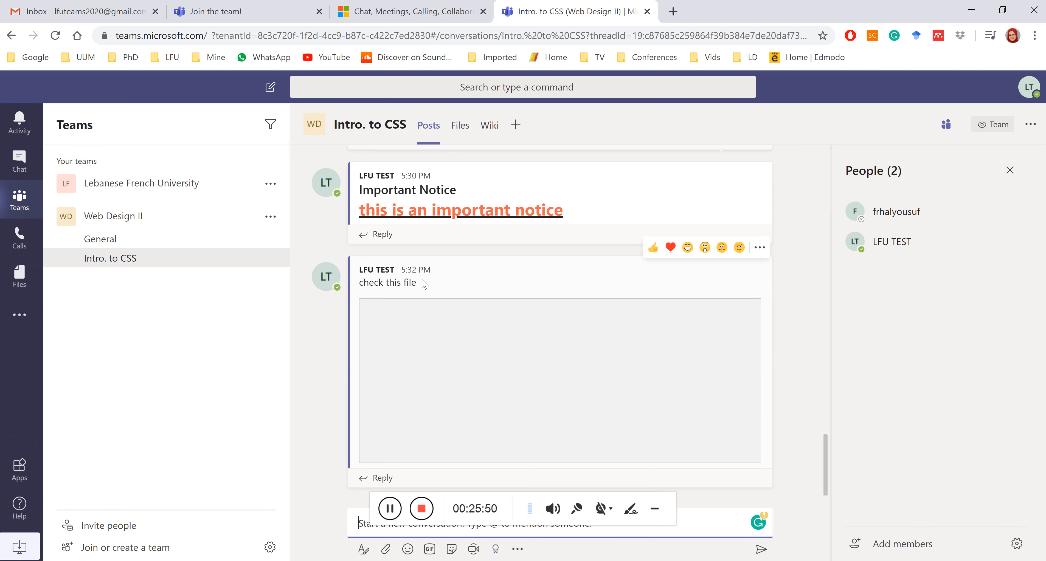
pyautogui.click(468, 133)
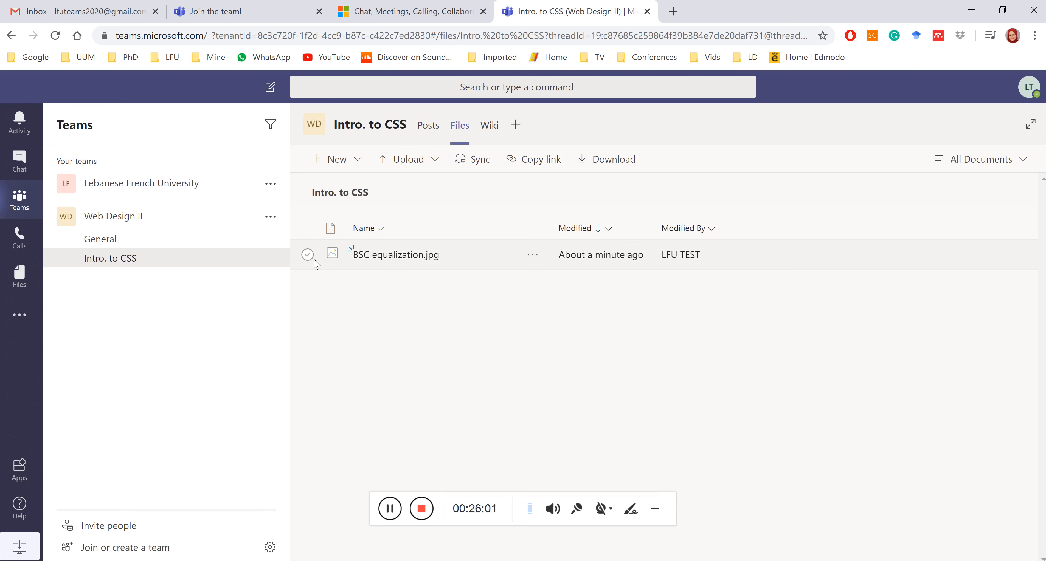
pyautogui.click(307, 254)
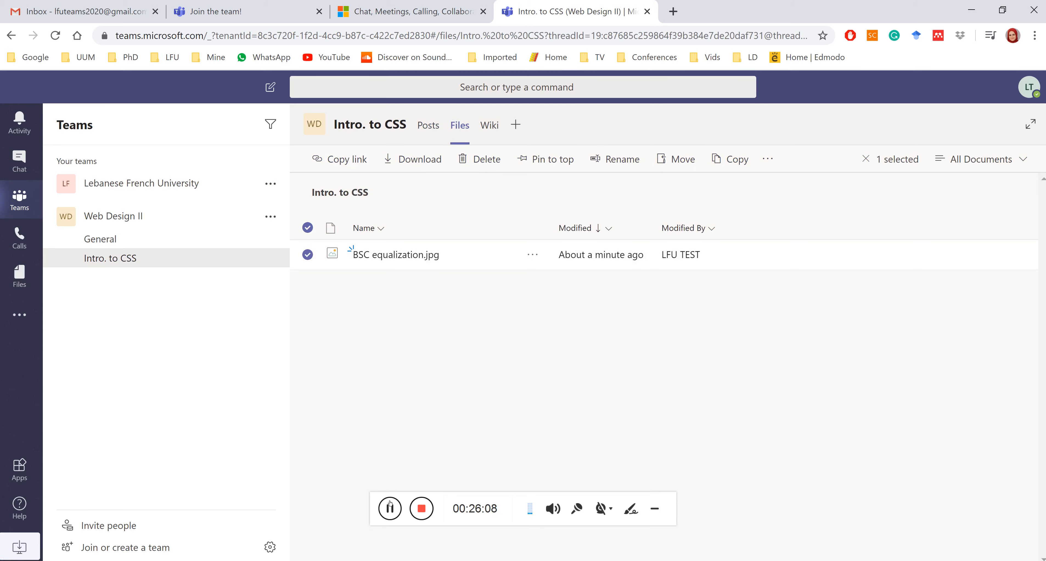
pyautogui.click(423, 130)
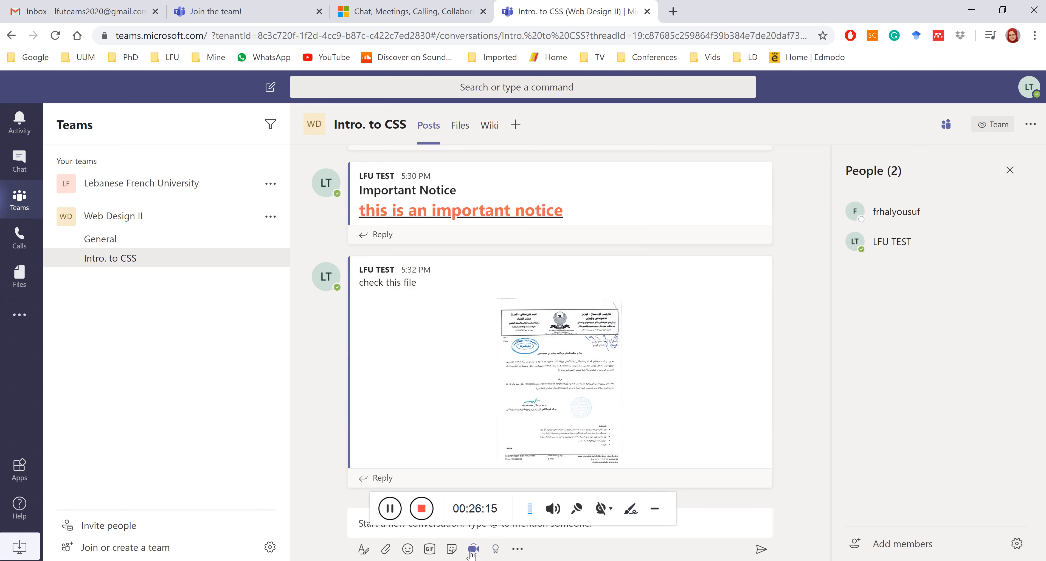
pyautogui.click(410, 549)
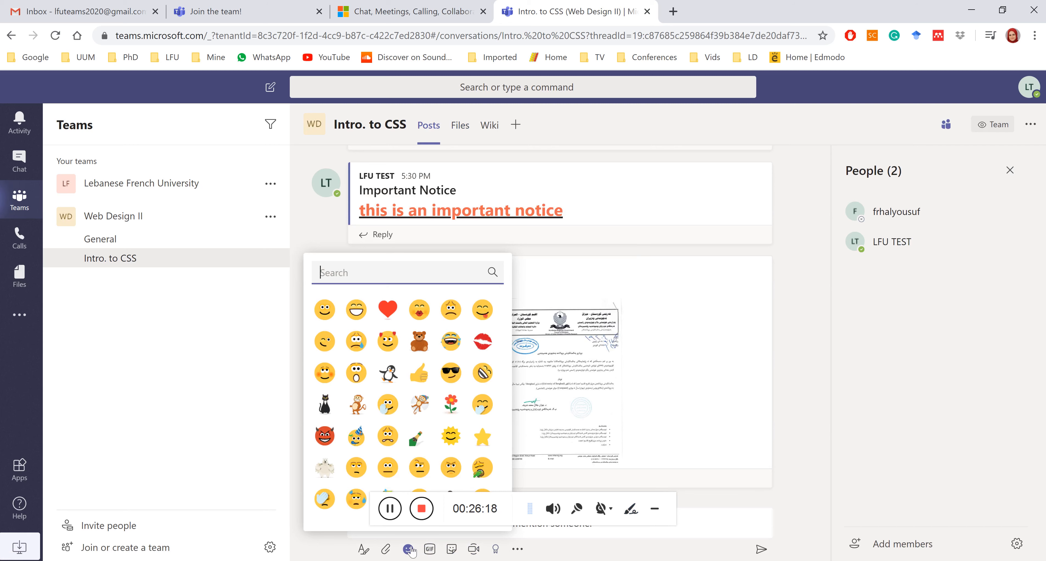
pyautogui.click(409, 549)
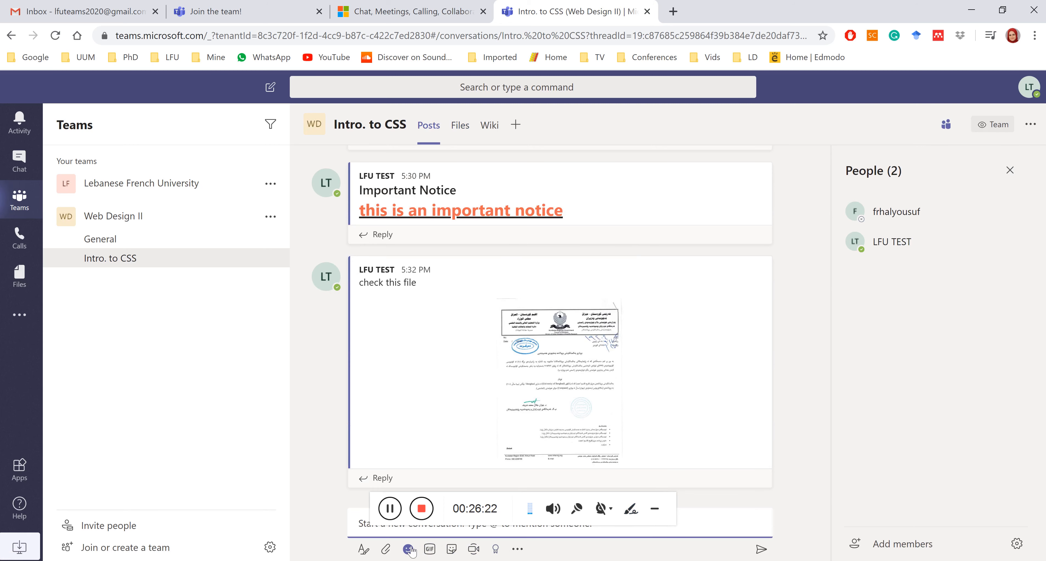
# Start a Meet now channel meeting titled 'First Lecture' with the camera off.
pyautogui.click(475, 551)
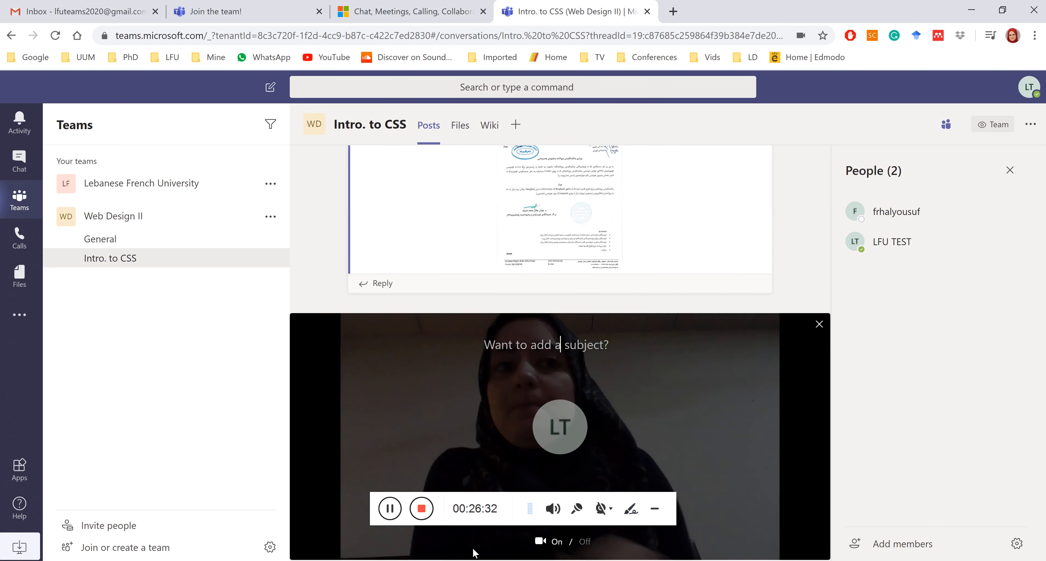
pyautogui.click(571, 547)
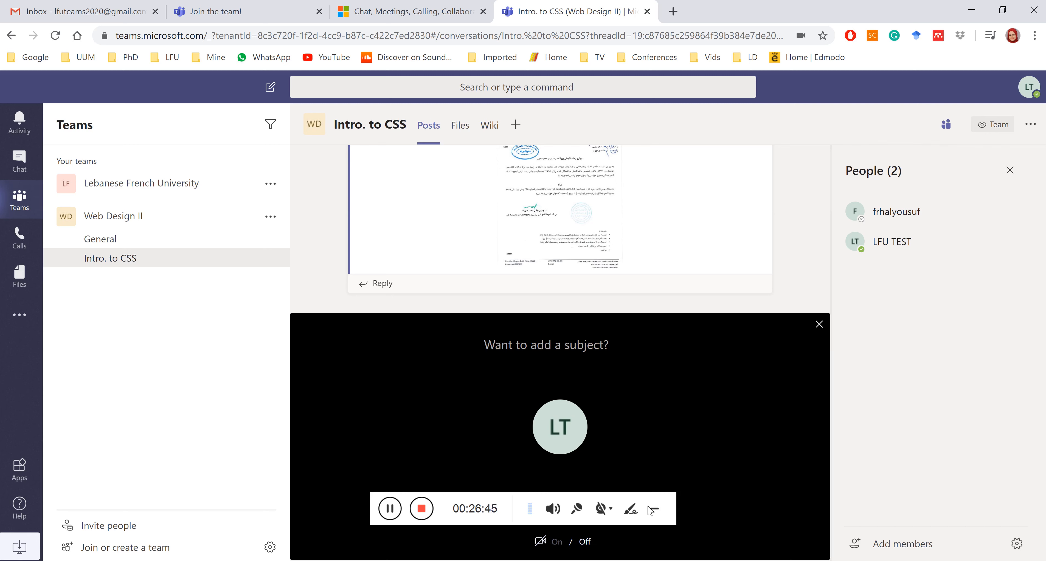
pyautogui.click(663, 514)
pyautogui.click(661, 510)
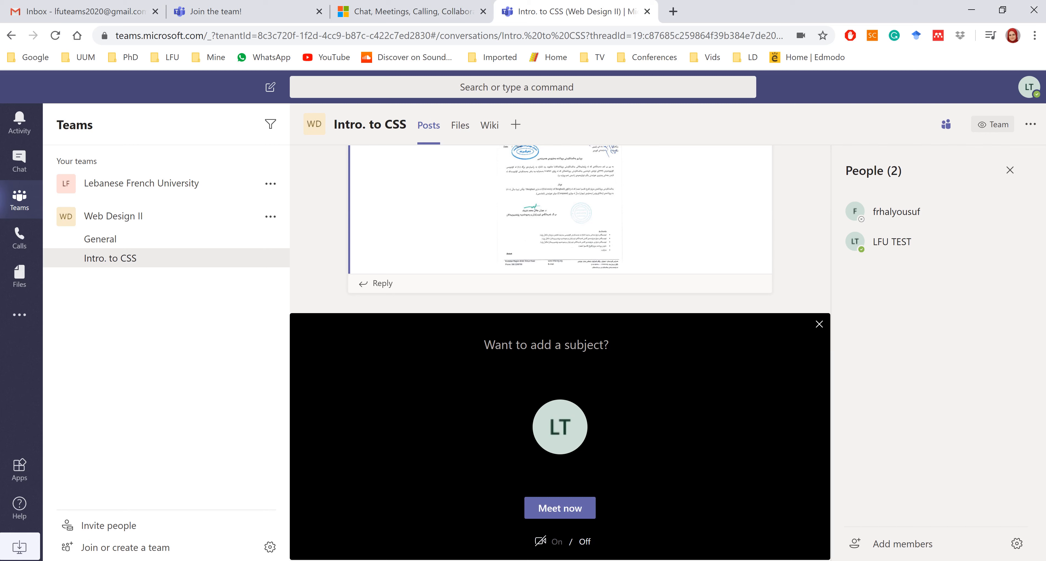
pyautogui.write('First')
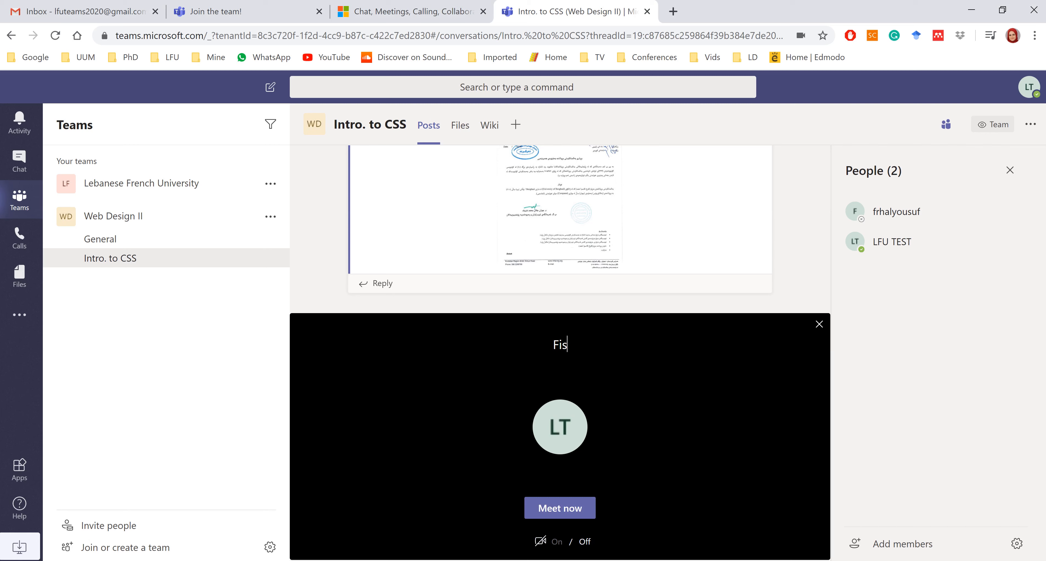
pyautogui.write(' Lecture')
pyautogui.moveTo(411, 512)
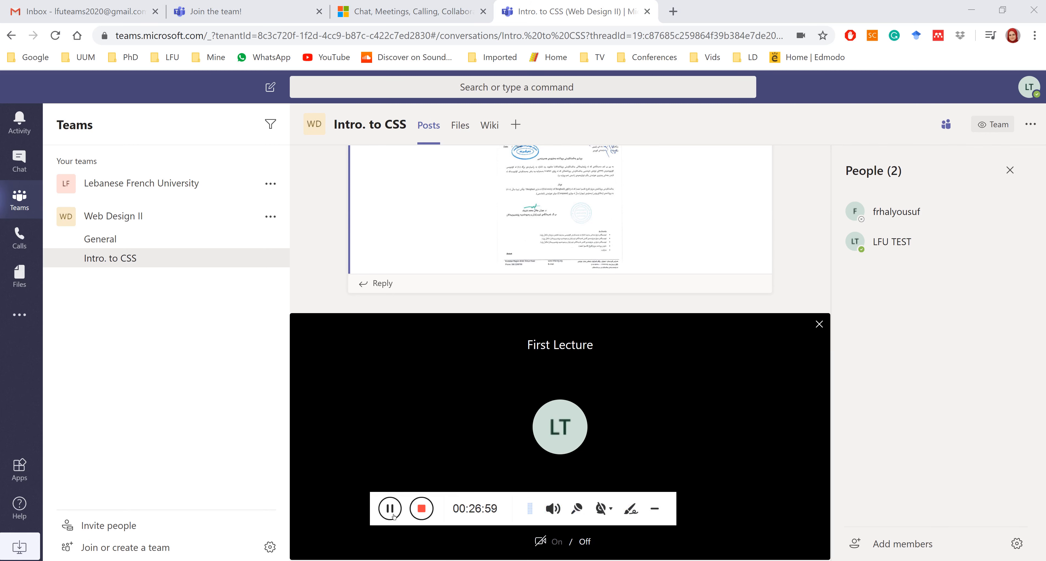
pyautogui.click(654, 512)
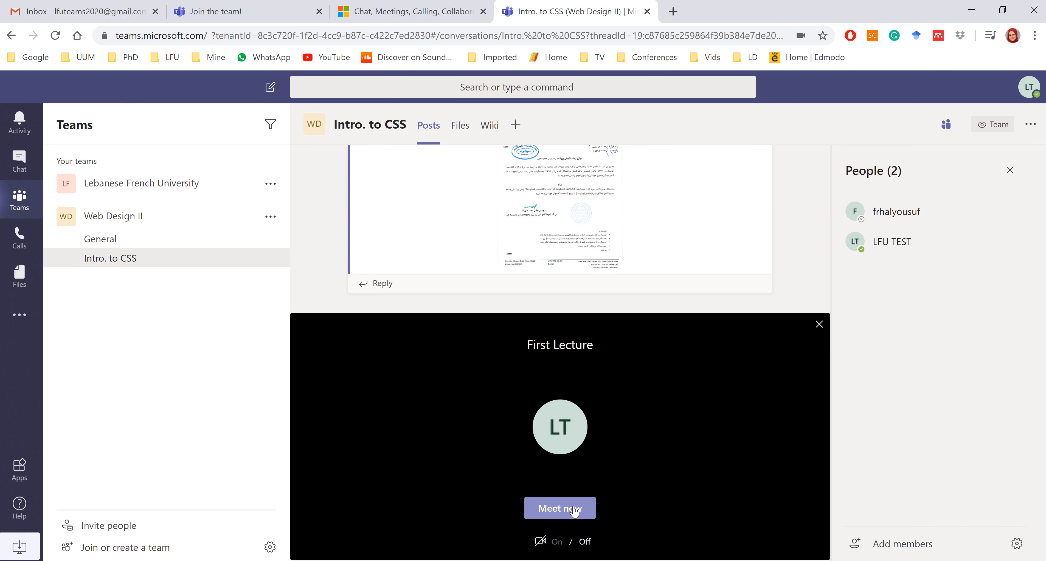
pyautogui.click(573, 510)
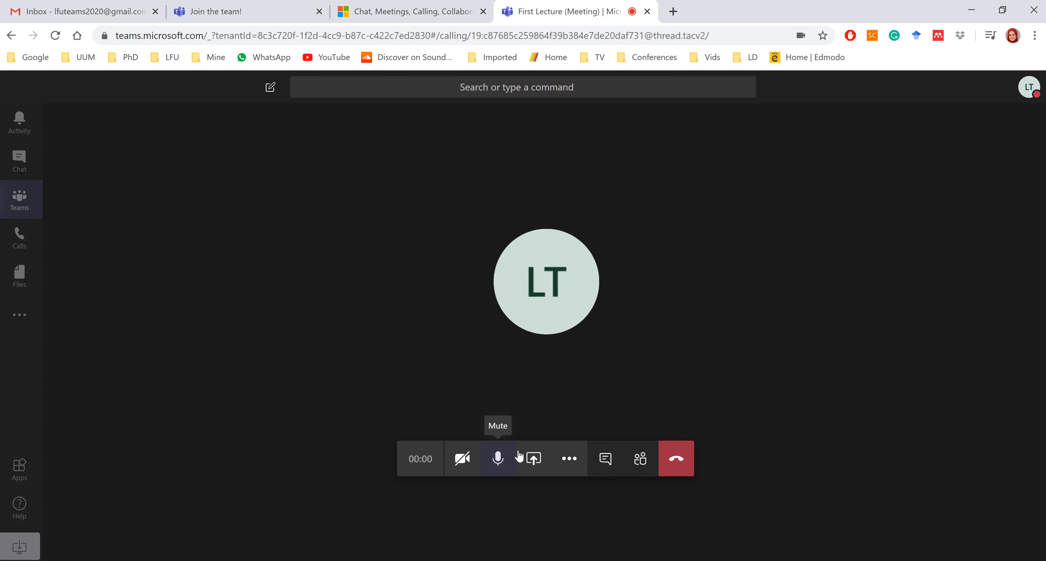
# Mute the microphone in the First Lecture call.
pyautogui.click(498, 458)
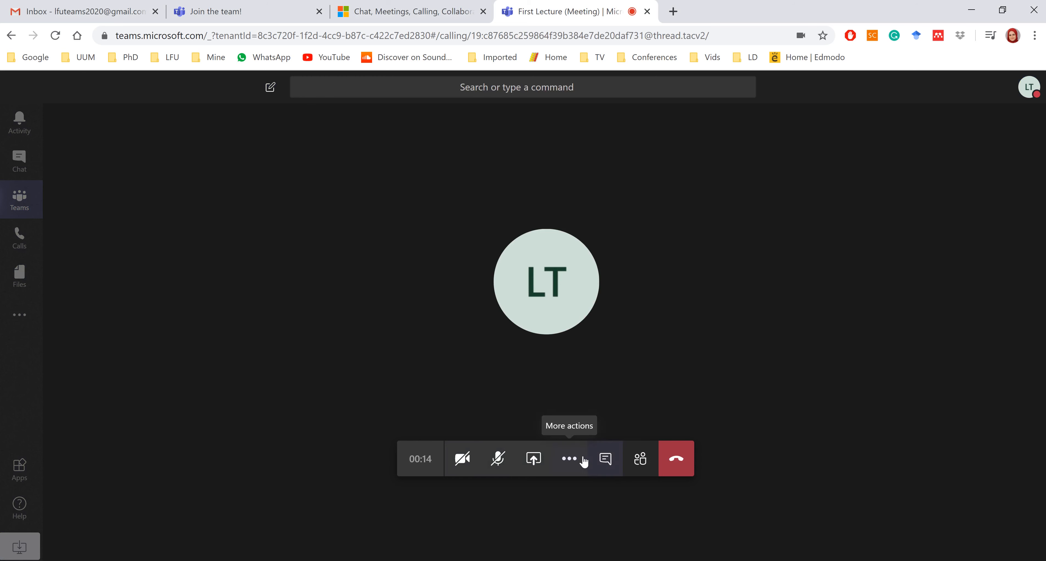
# Ask the suggested member to join from the participants list, then bring up the Share options.
pyautogui.click(640, 459)
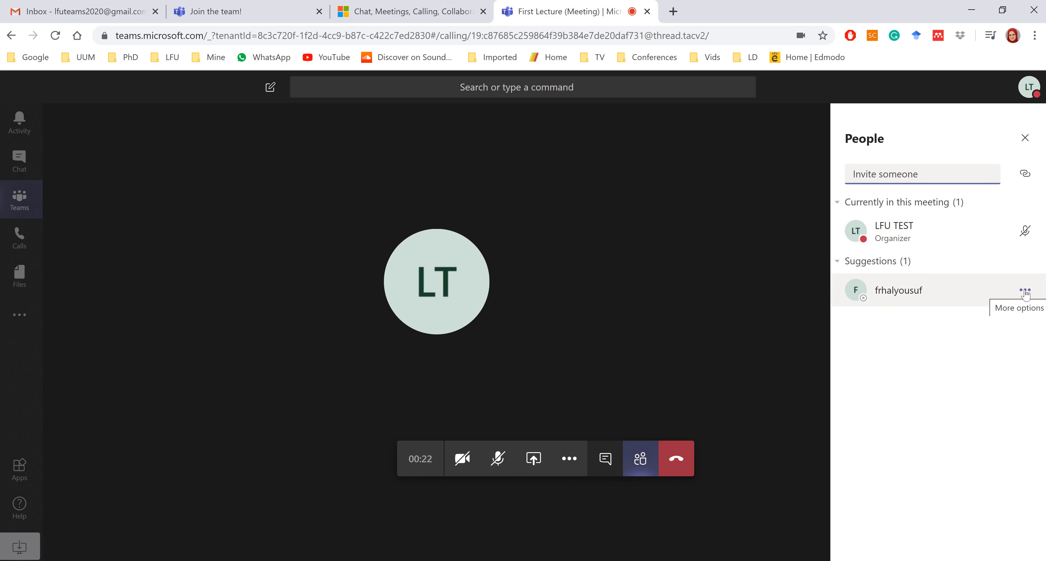
pyautogui.click(1025, 293)
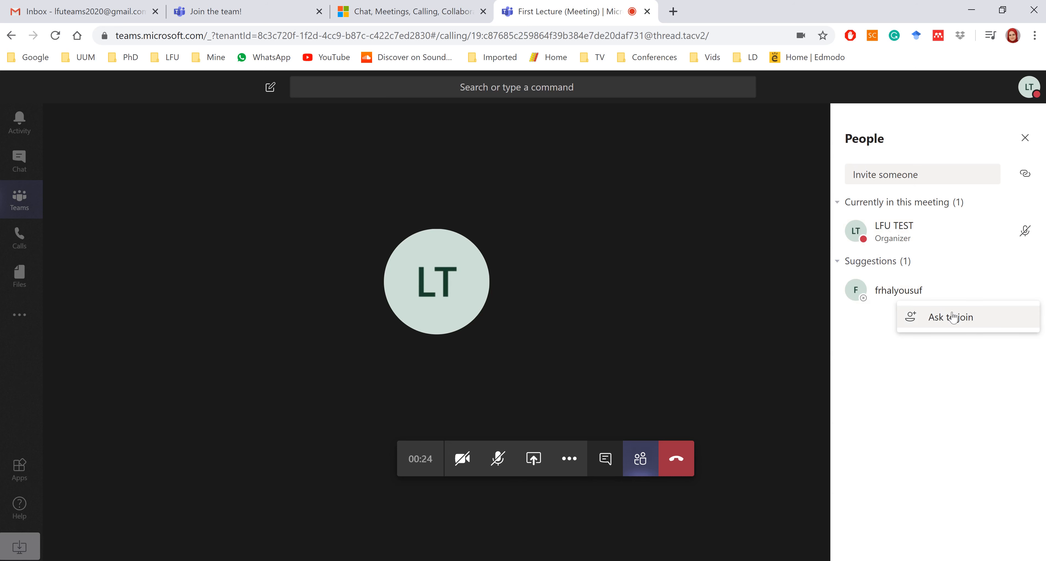
pyautogui.click(951, 317)
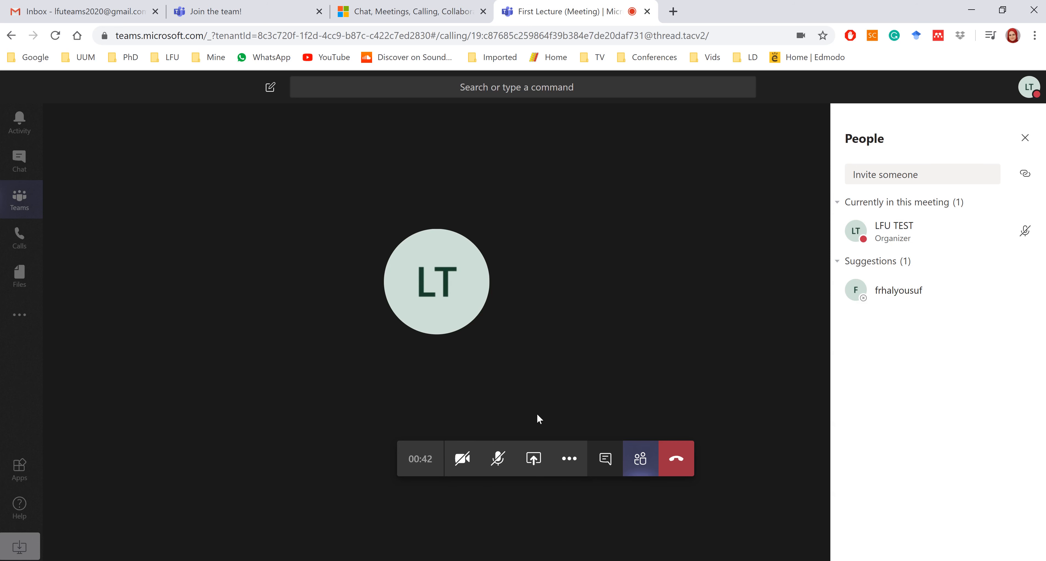
pyautogui.click(533, 459)
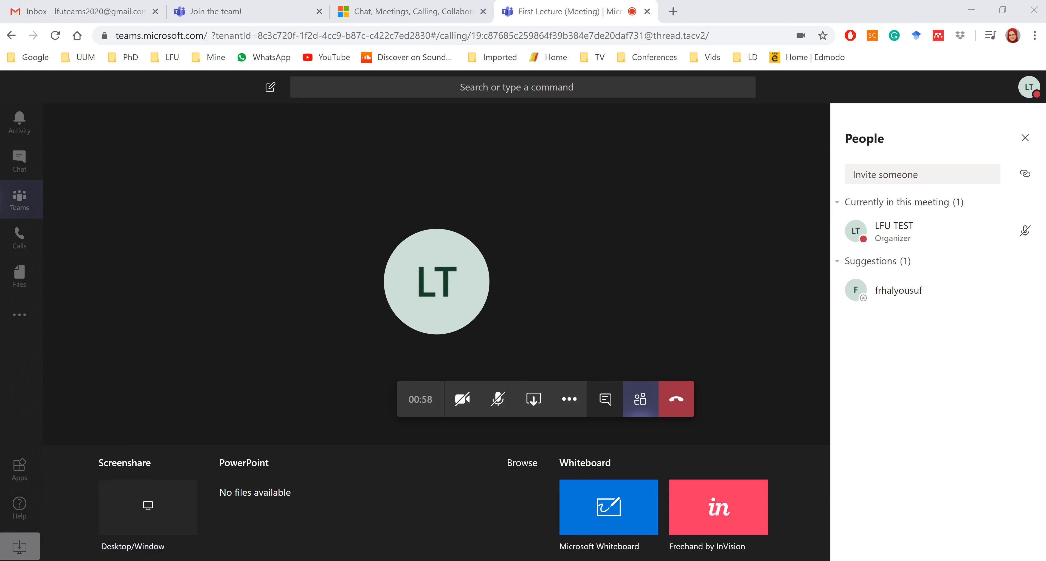
# Share a Microsoft Whiteboard in the meeting, using it inside Teams.
pyautogui.moveTo(372, 514)
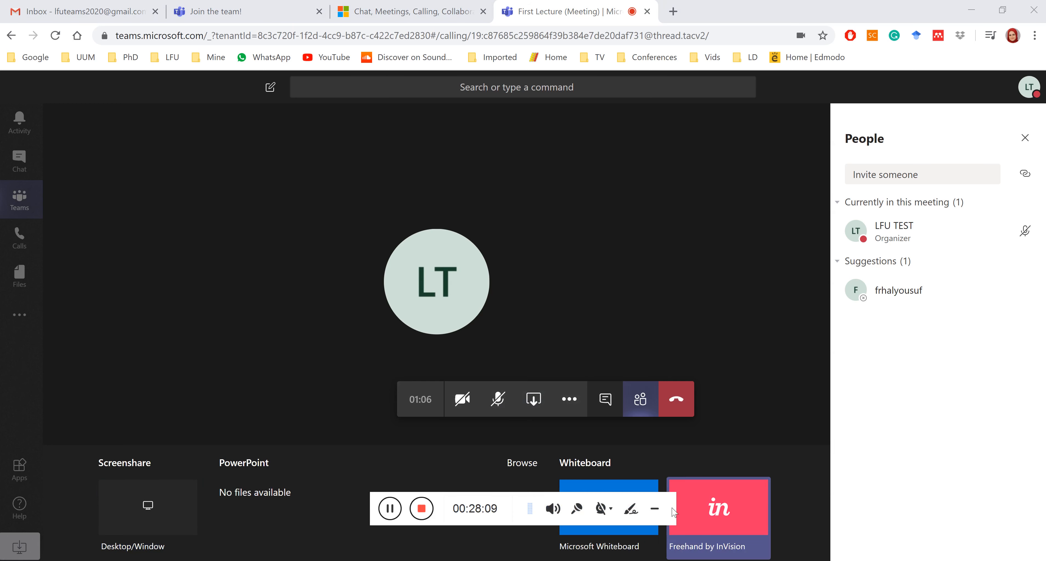
pyautogui.click(654, 509)
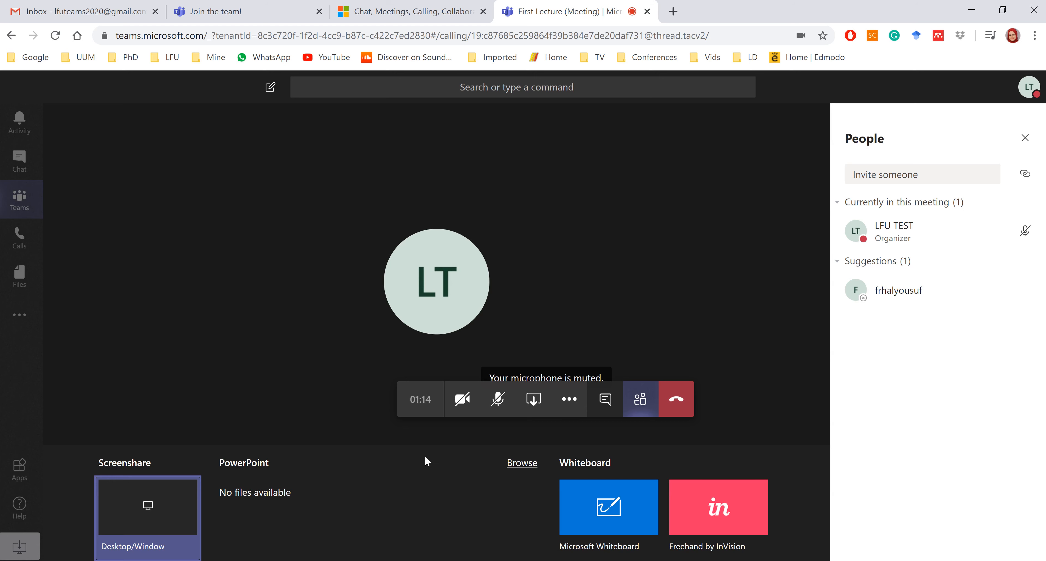
pyautogui.click(600, 512)
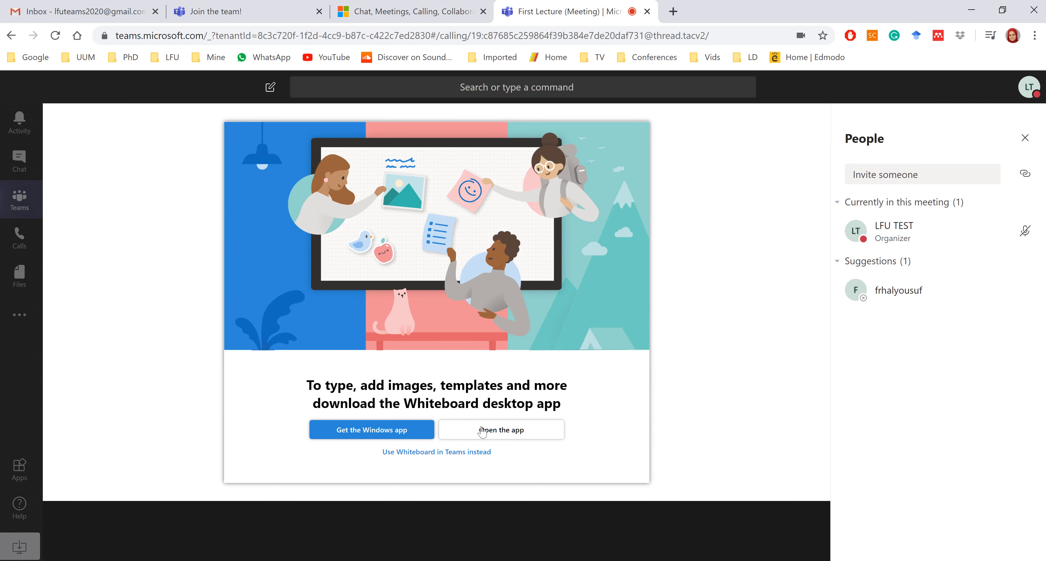
pyautogui.click(461, 451)
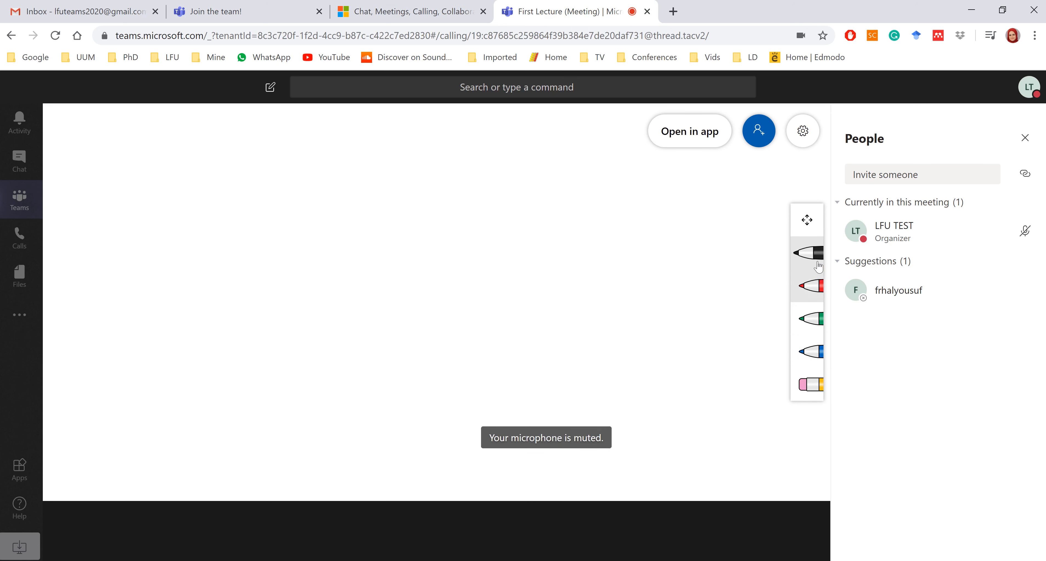
# Draw a red loop, an X and a J-shaped stroke on the whiteboard.
pyautogui.click(813, 284)
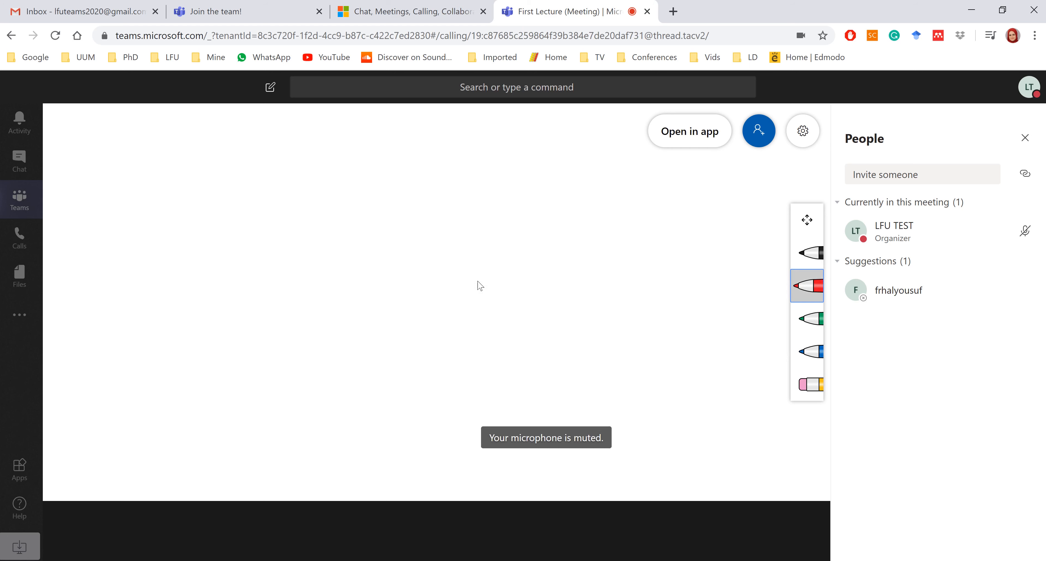
pyautogui.moveTo(514, 277); pyautogui.dragTo(529, 300)
pyautogui.moveTo(385, 241); pyautogui.dragTo(341, 313)
pyautogui.moveTo(351, 264)
pyautogui.mouseDown()
pyautogui.moveTo(377, 292)
pyautogui.moveTo(396, 269)
pyautogui.moveTo(410, 270)
pyautogui.mouseUp()
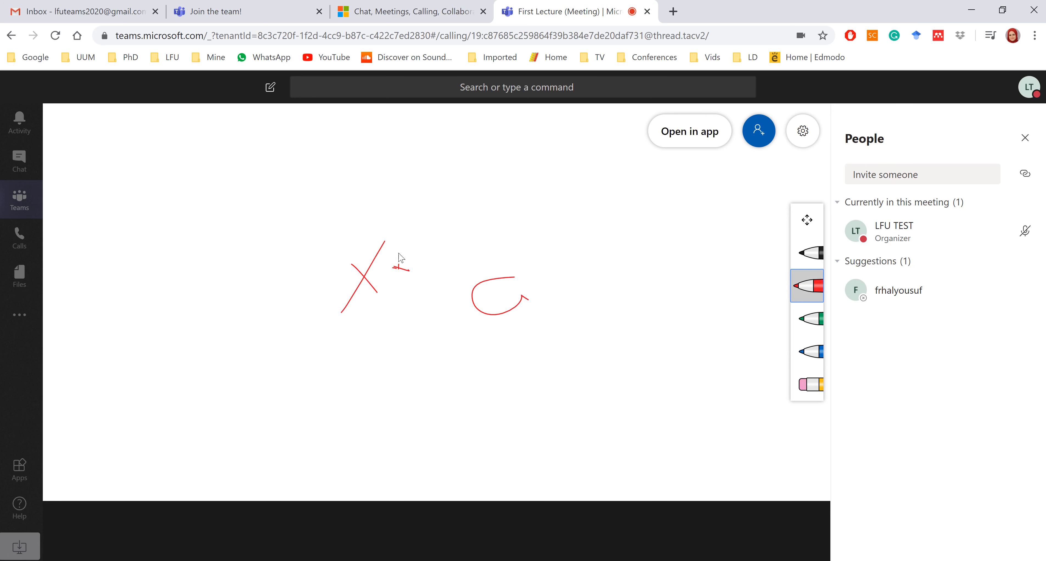
pyautogui.moveTo(422, 242)
pyautogui.mouseDown()
pyautogui.moveTo(457, 299)
pyautogui.moveTo(397, 330)
pyautogui.mouseUp()
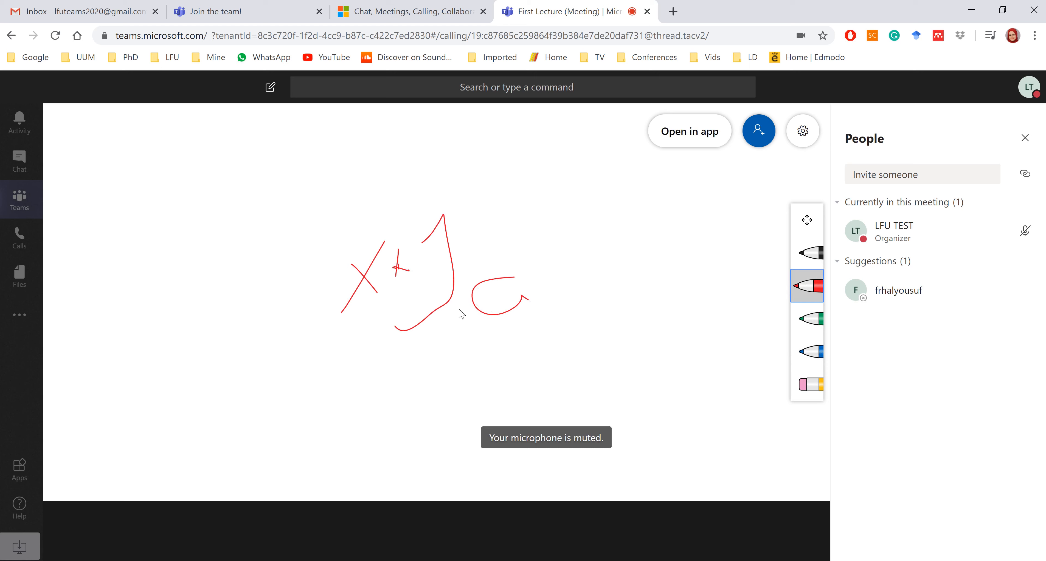
# Erase all the red strokes, leaving the whiteboard blank.
pyautogui.click(797, 380)
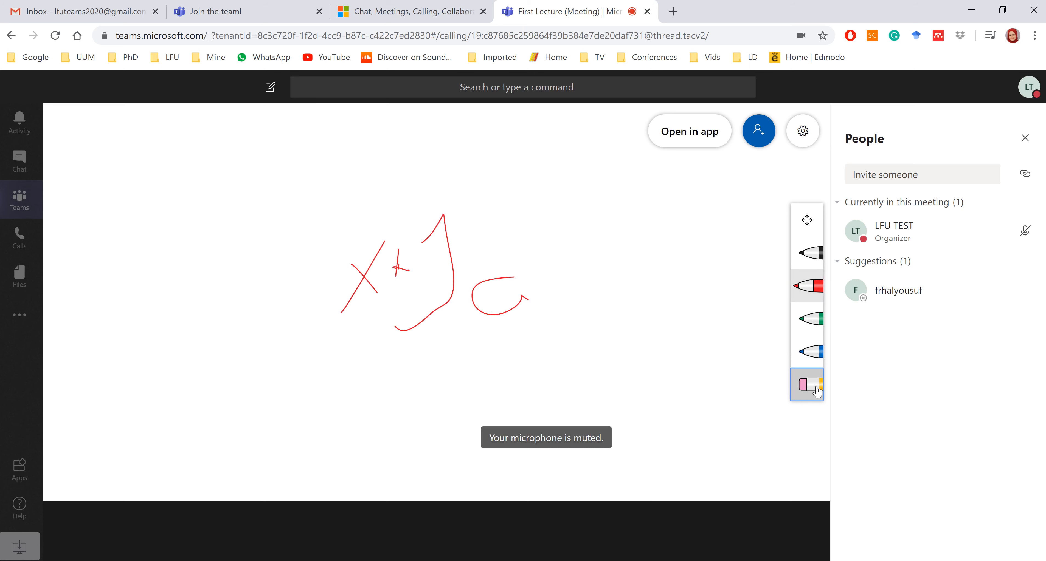
pyautogui.click(457, 249)
pyautogui.moveTo(479, 272); pyautogui.dragTo(493, 298)
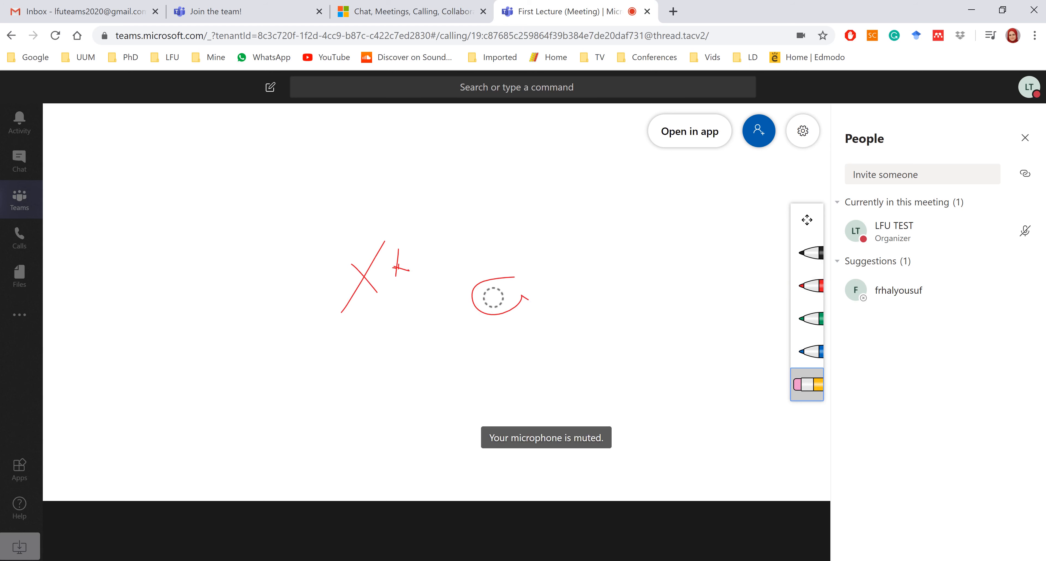
pyautogui.moveTo(371, 256)
pyautogui.mouseDown()
pyautogui.moveTo(386, 283)
pyautogui.moveTo(404, 280)
pyautogui.moveTo(374, 283)
pyautogui.mouseUp()
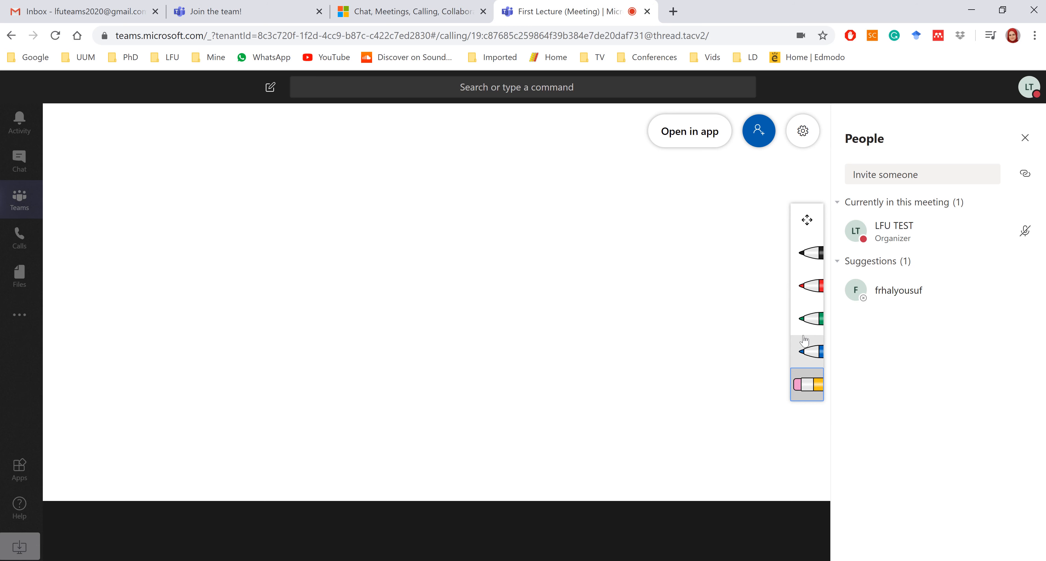
pyautogui.moveTo(530, 471)
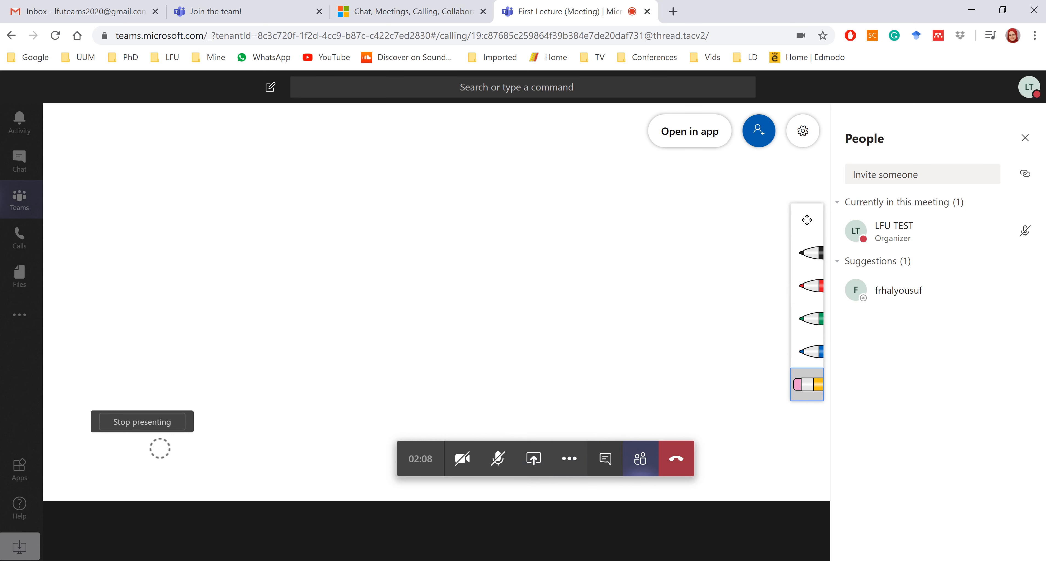
# Replace the shared whiteboard with Lecture 1 from the Web Design II Lectures folder.
pyautogui.click(146, 422)
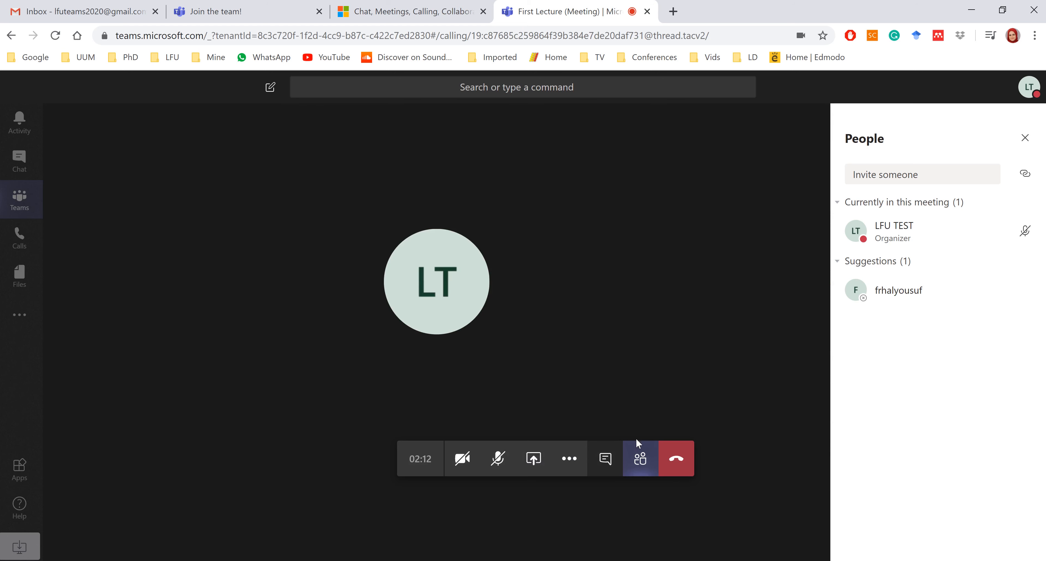
pyautogui.click(533, 459)
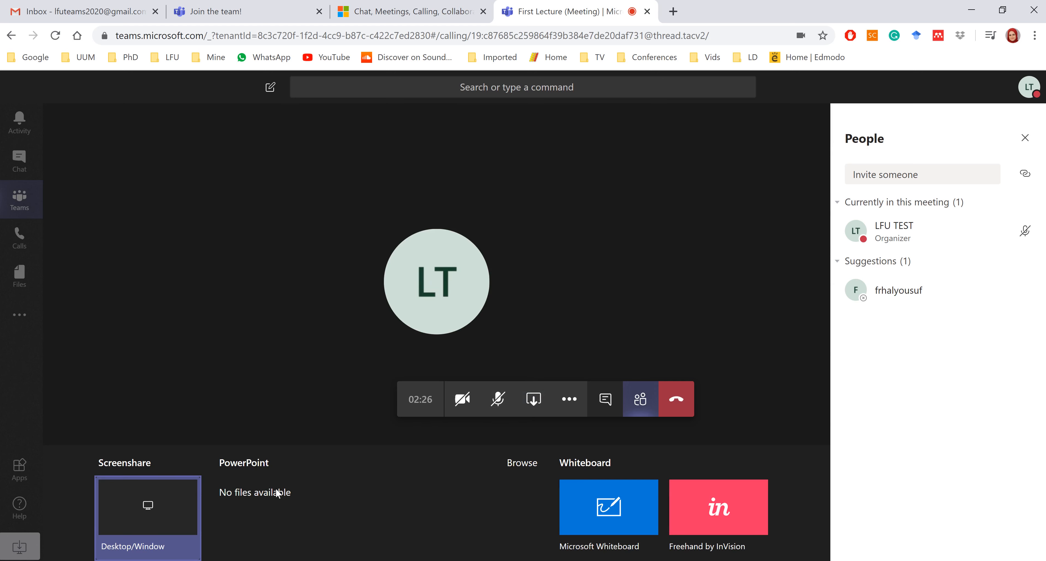
pyautogui.click(526, 465)
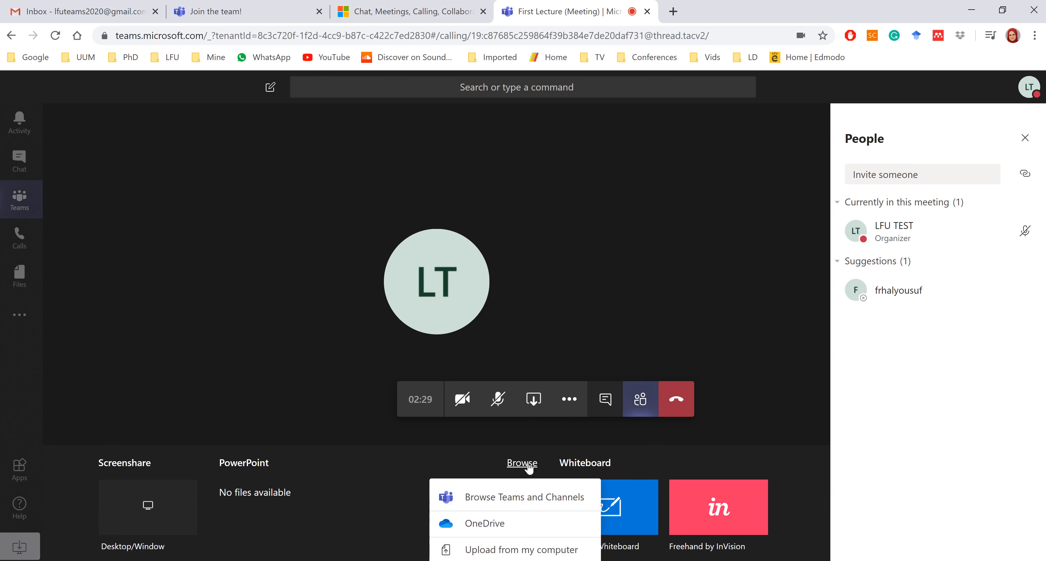
pyautogui.click(483, 550)
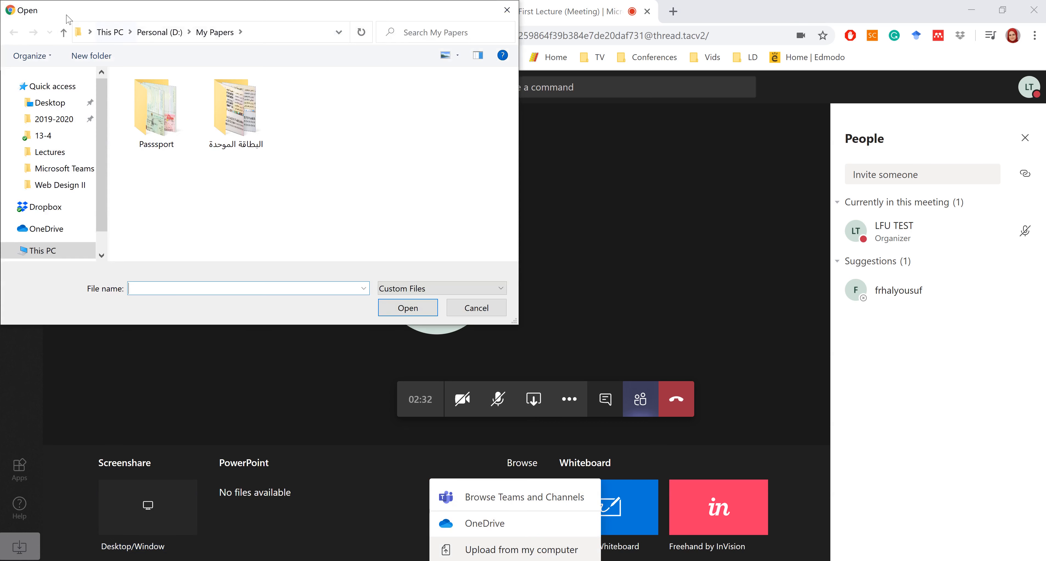
pyautogui.click(60, 185)
pyautogui.doubleClick(150, 113)
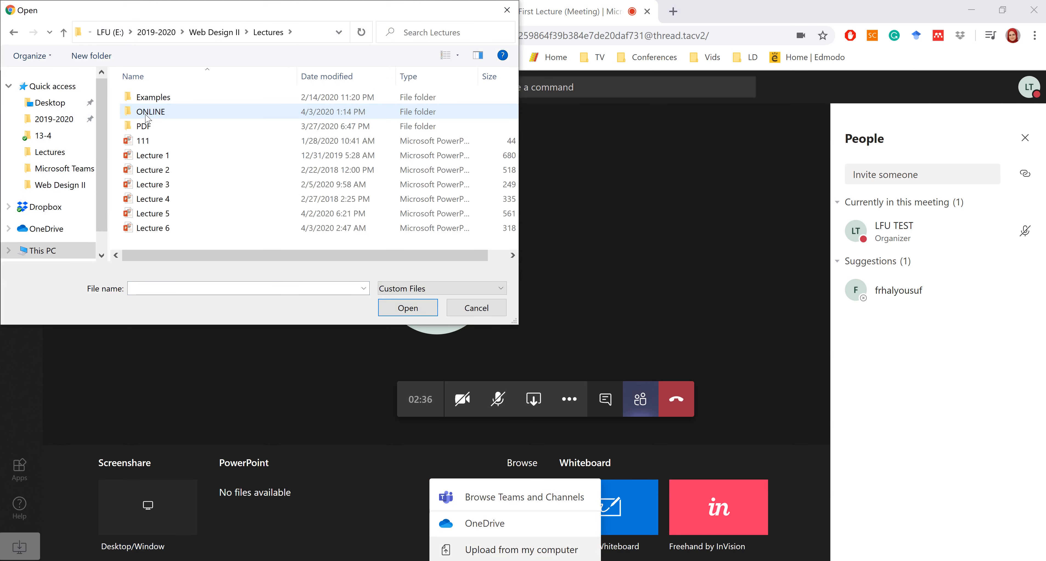
pyautogui.doubleClick(152, 155)
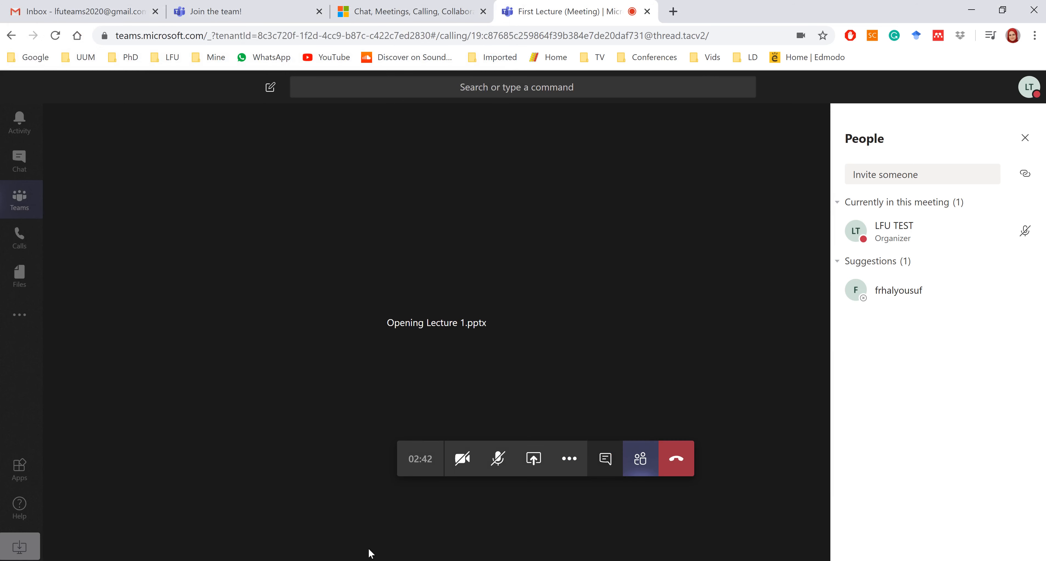
pyautogui.click(384, 560)
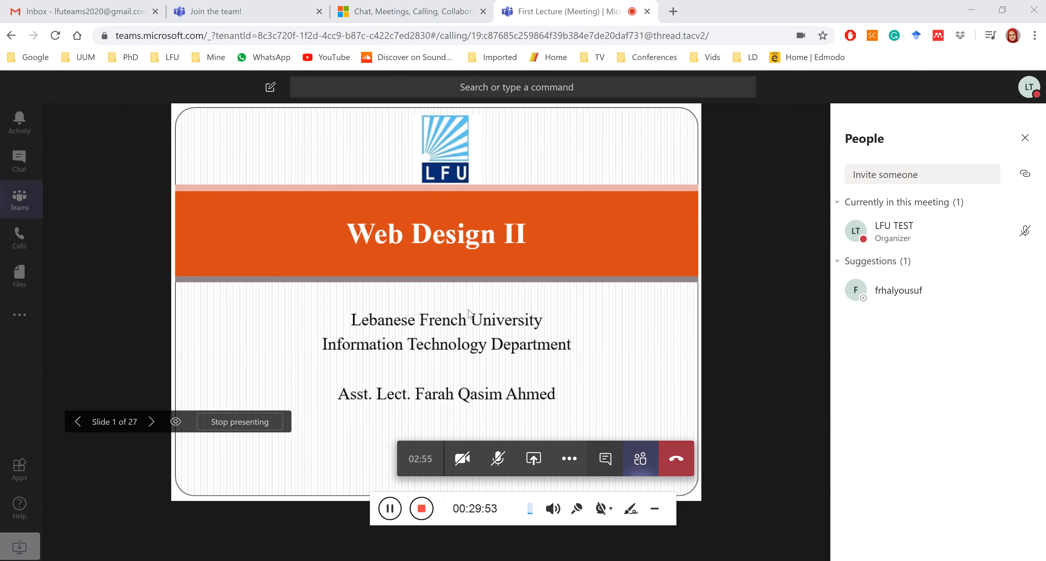
# Advance five slides, go back one, then stop presenting the Lecture 1 slides.
pyautogui.click(154, 424)
pyautogui.click(155, 424)
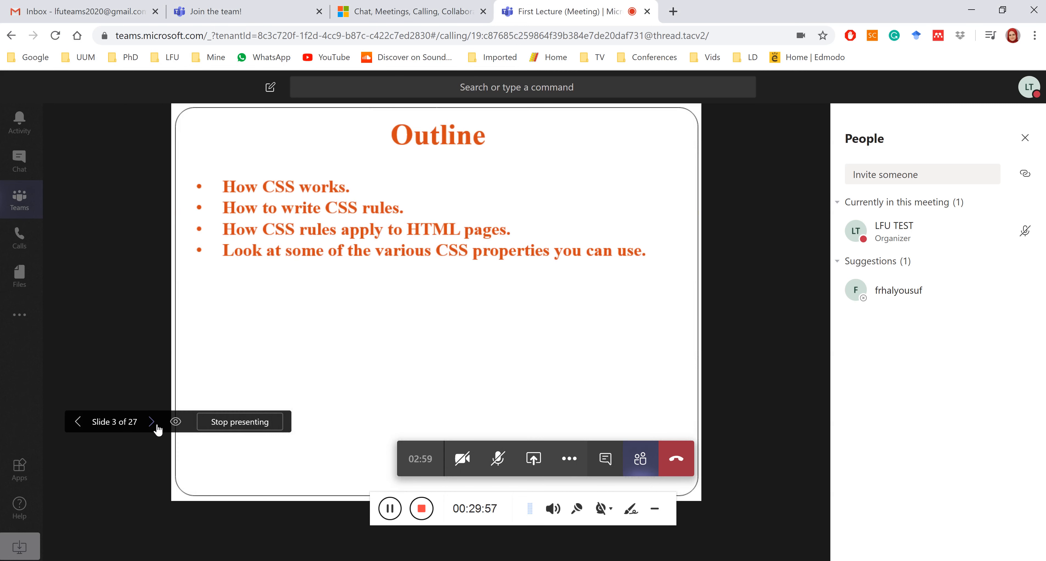
pyautogui.click(154, 424)
pyautogui.click(154, 425)
pyautogui.click(154, 424)
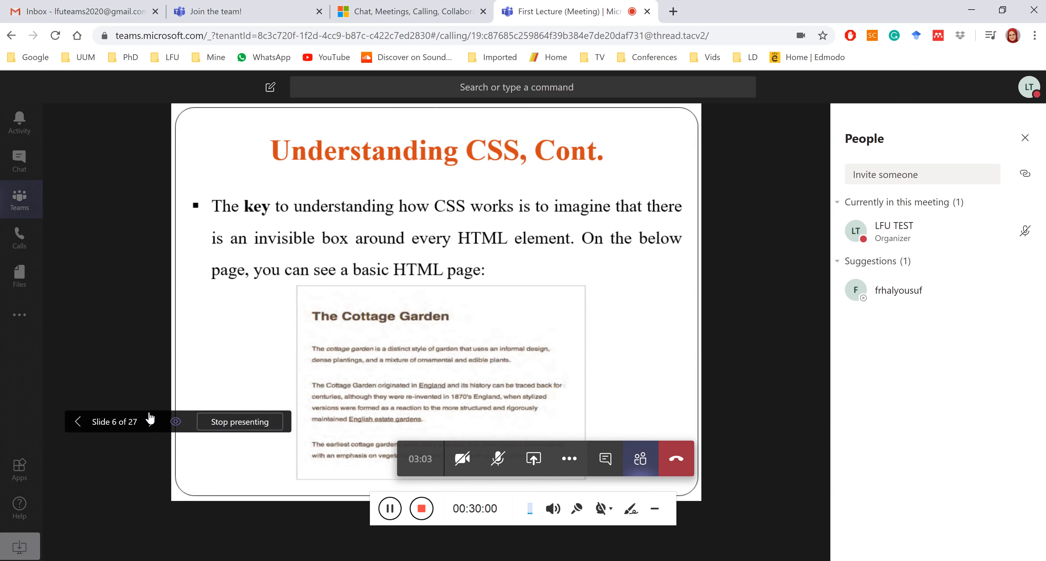
pyautogui.click(79, 424)
pyautogui.click(239, 424)
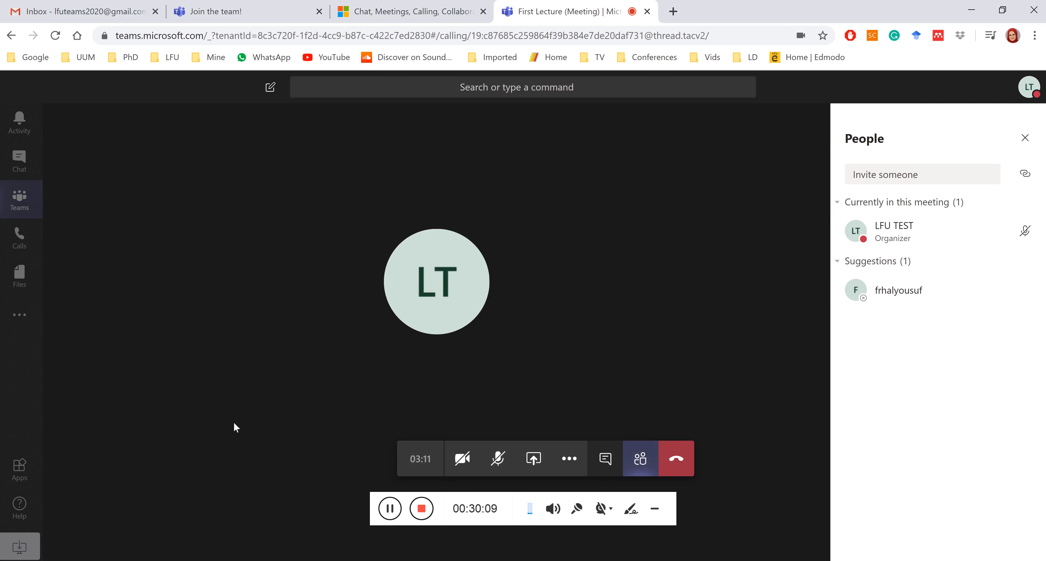
# Hang up the First Lecture meeting and skip the call quality rating to return to Intro. to CSS.
pyautogui.click(534, 459)
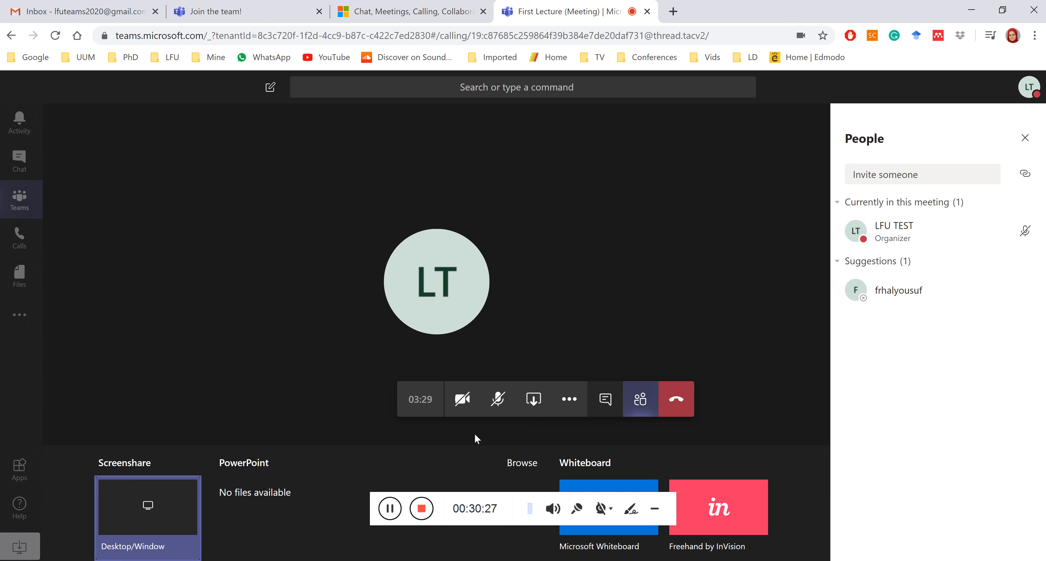
pyautogui.click(675, 399)
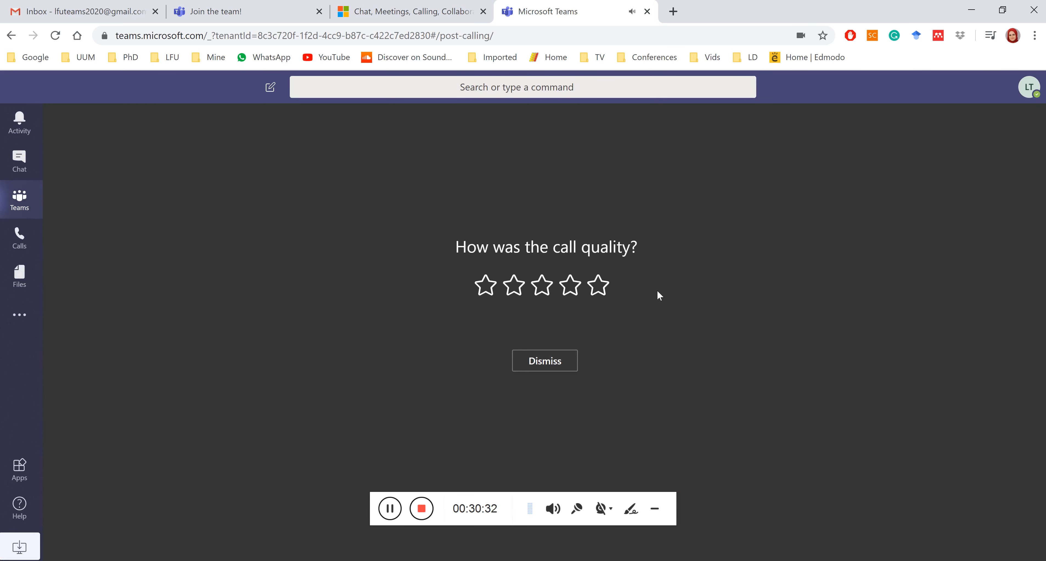
pyautogui.click(565, 365)
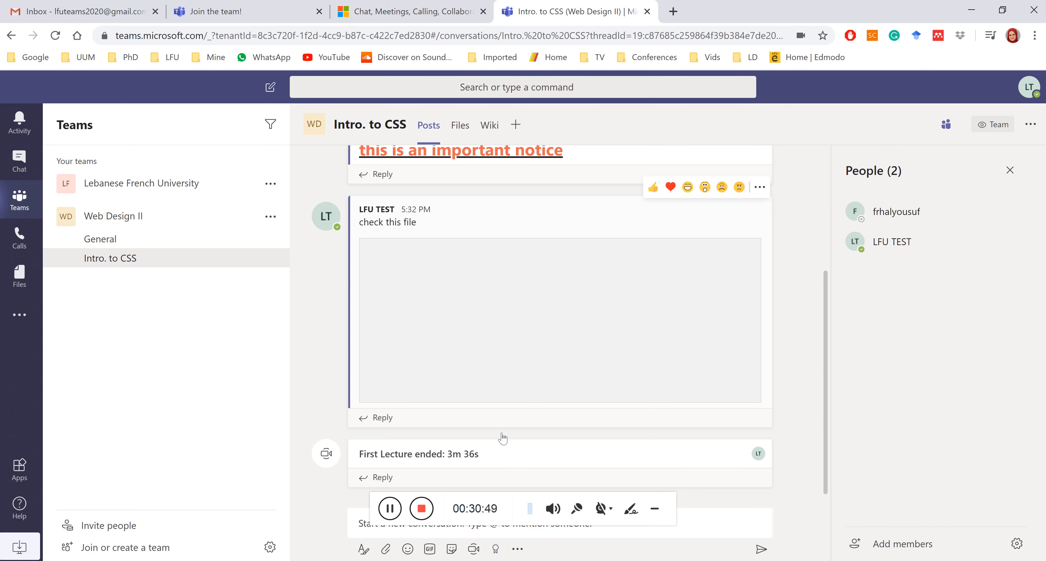
pyautogui.click(425, 512)
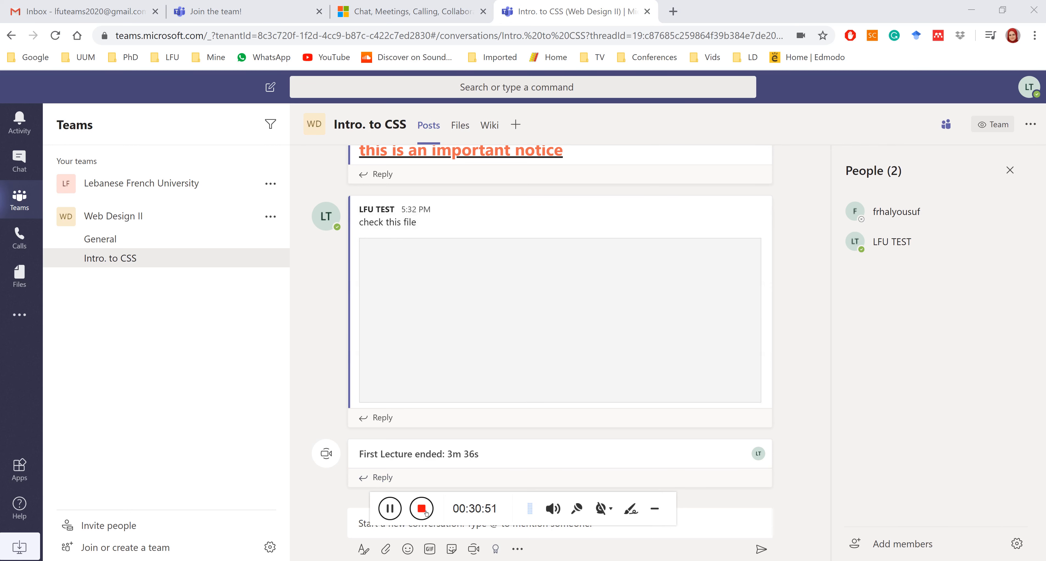